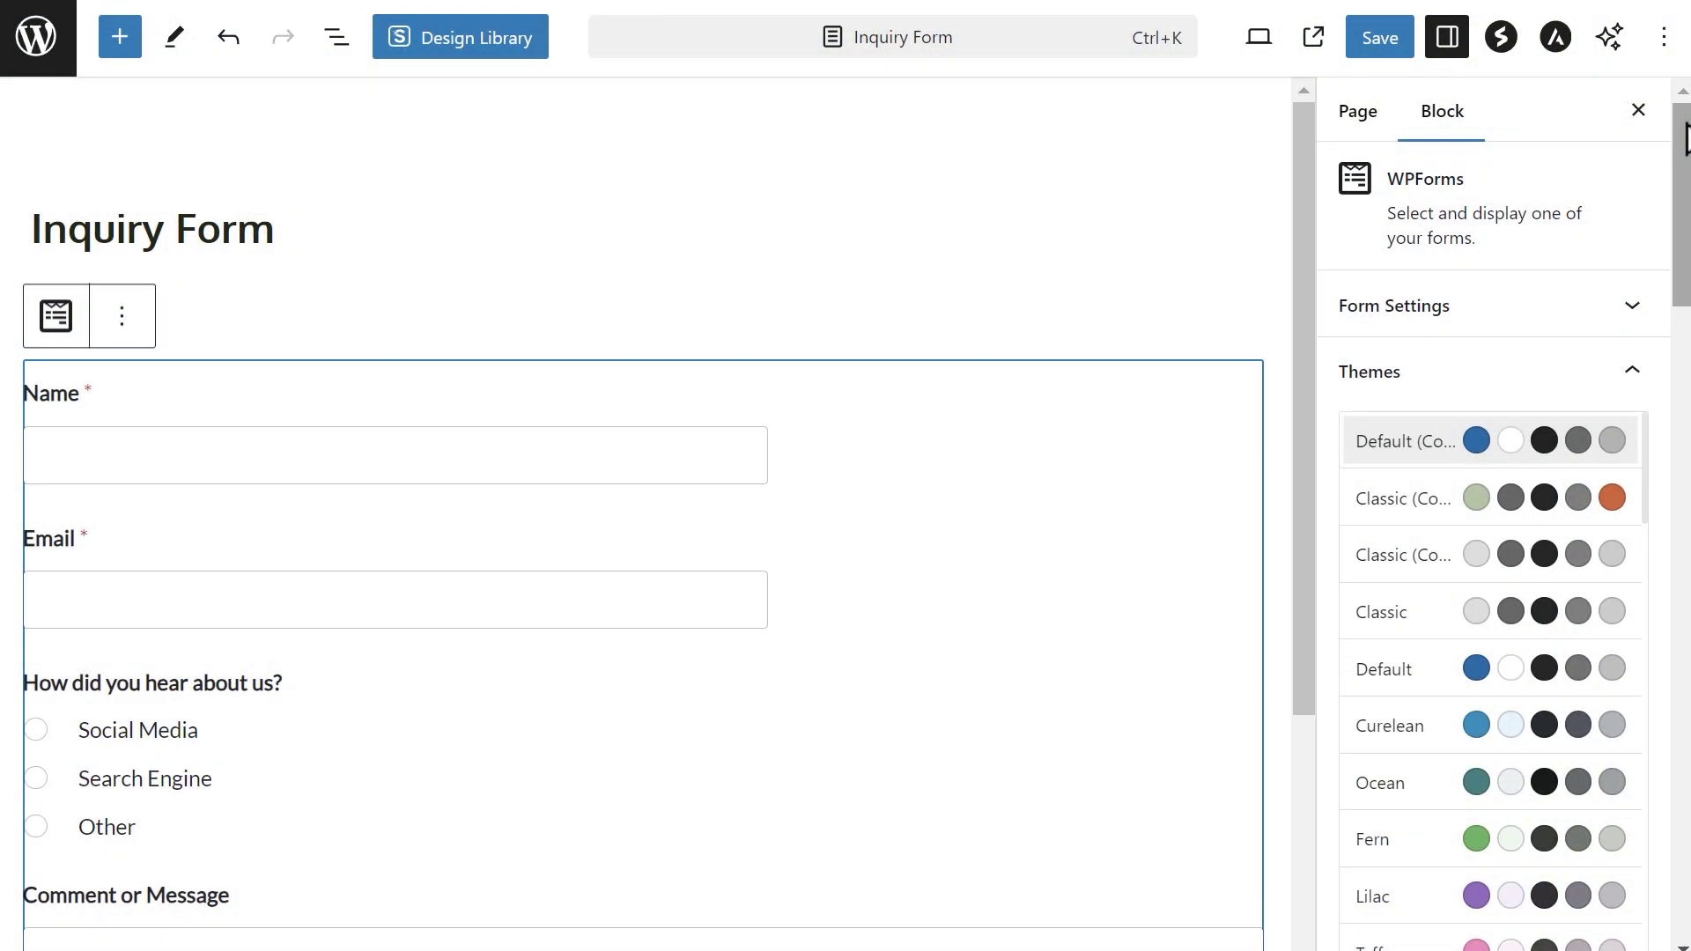
Give the form fields dashed borders with a border size of 3
drag(1684, 141, 1687, 333)
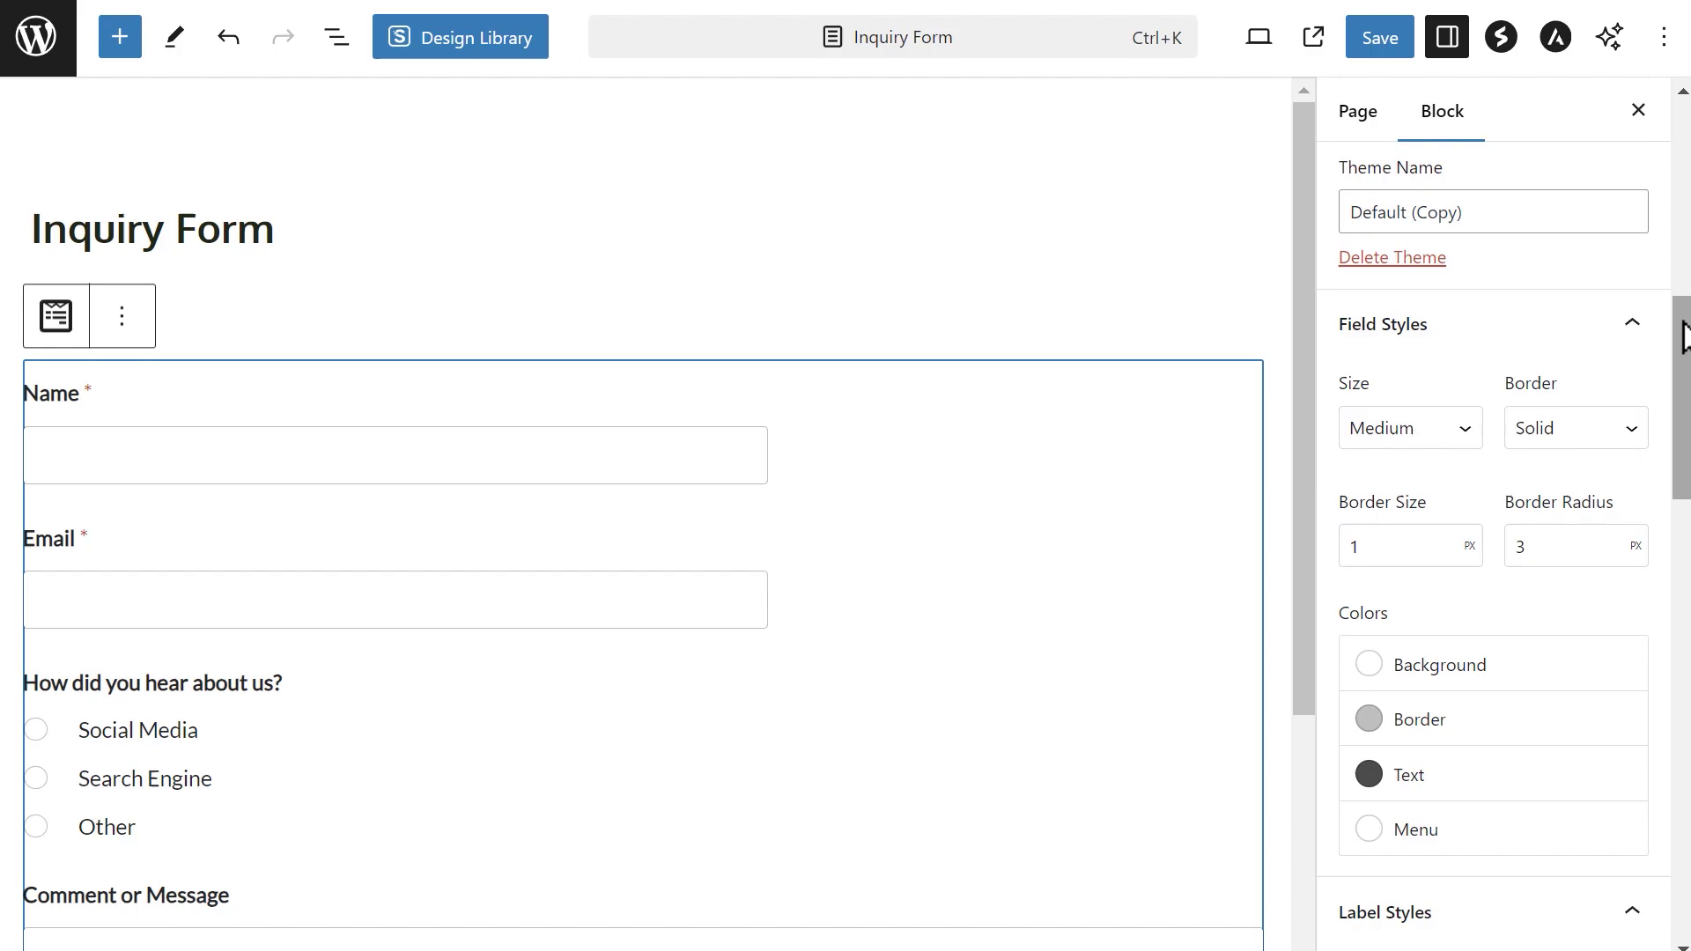
click(1636, 432)
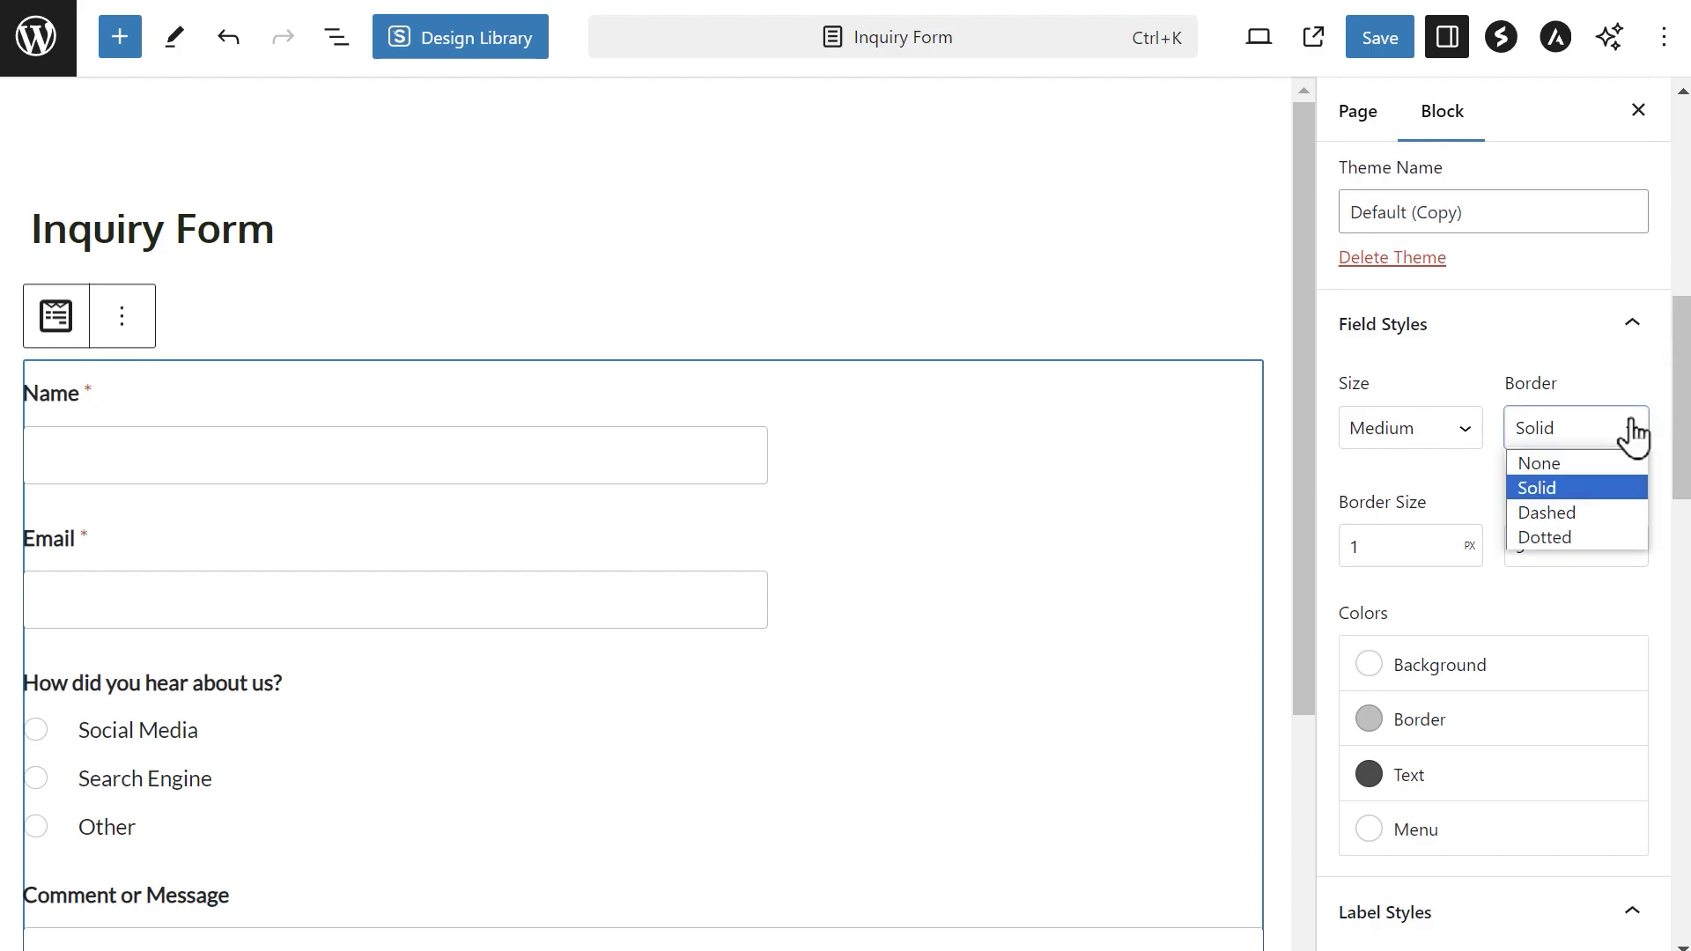
click(1589, 513)
click(1384, 542)
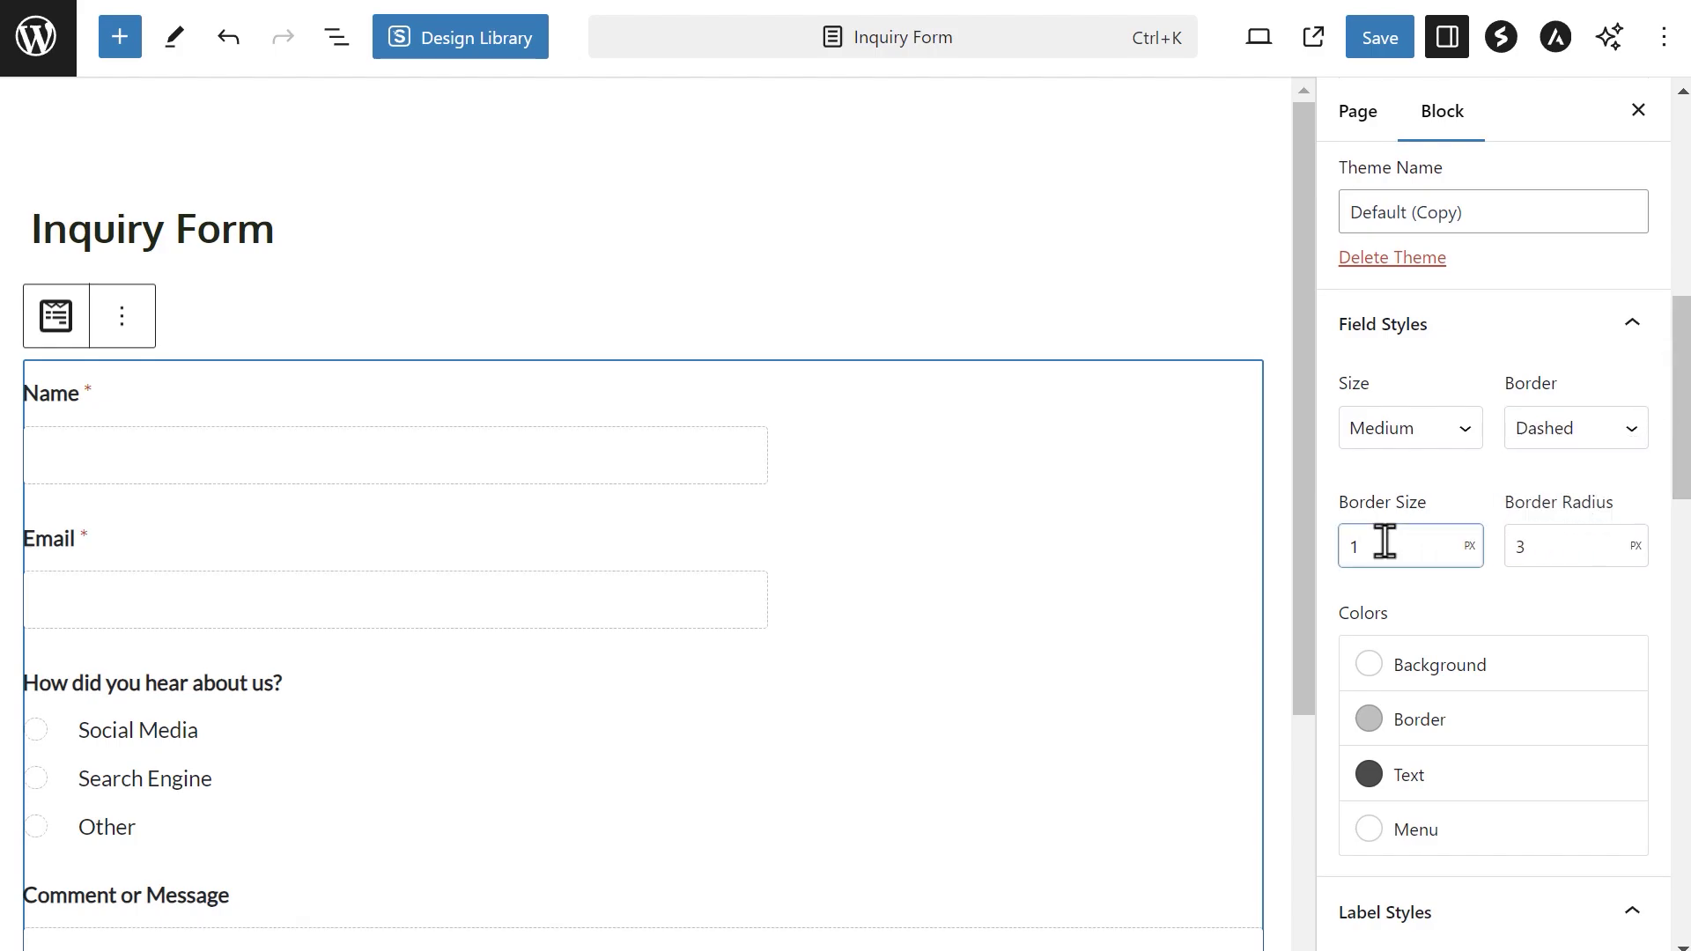
text(3)
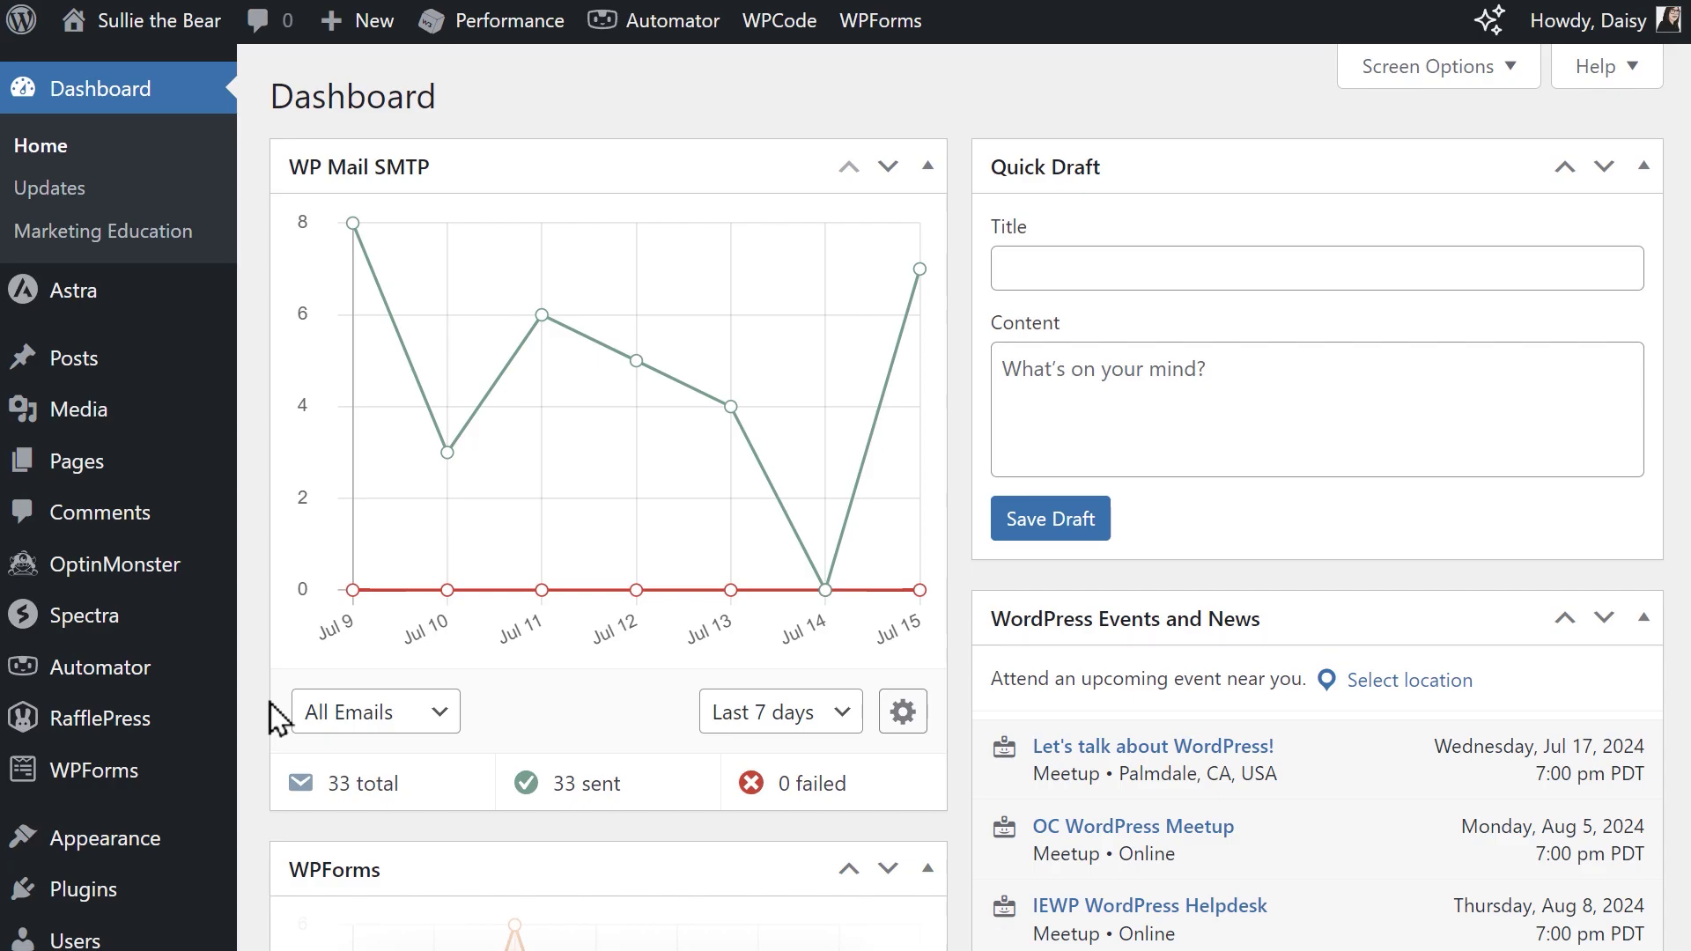
Switch on Use Modern Markup in WPForms Settings and save the settings
mouse_move(176, 777)
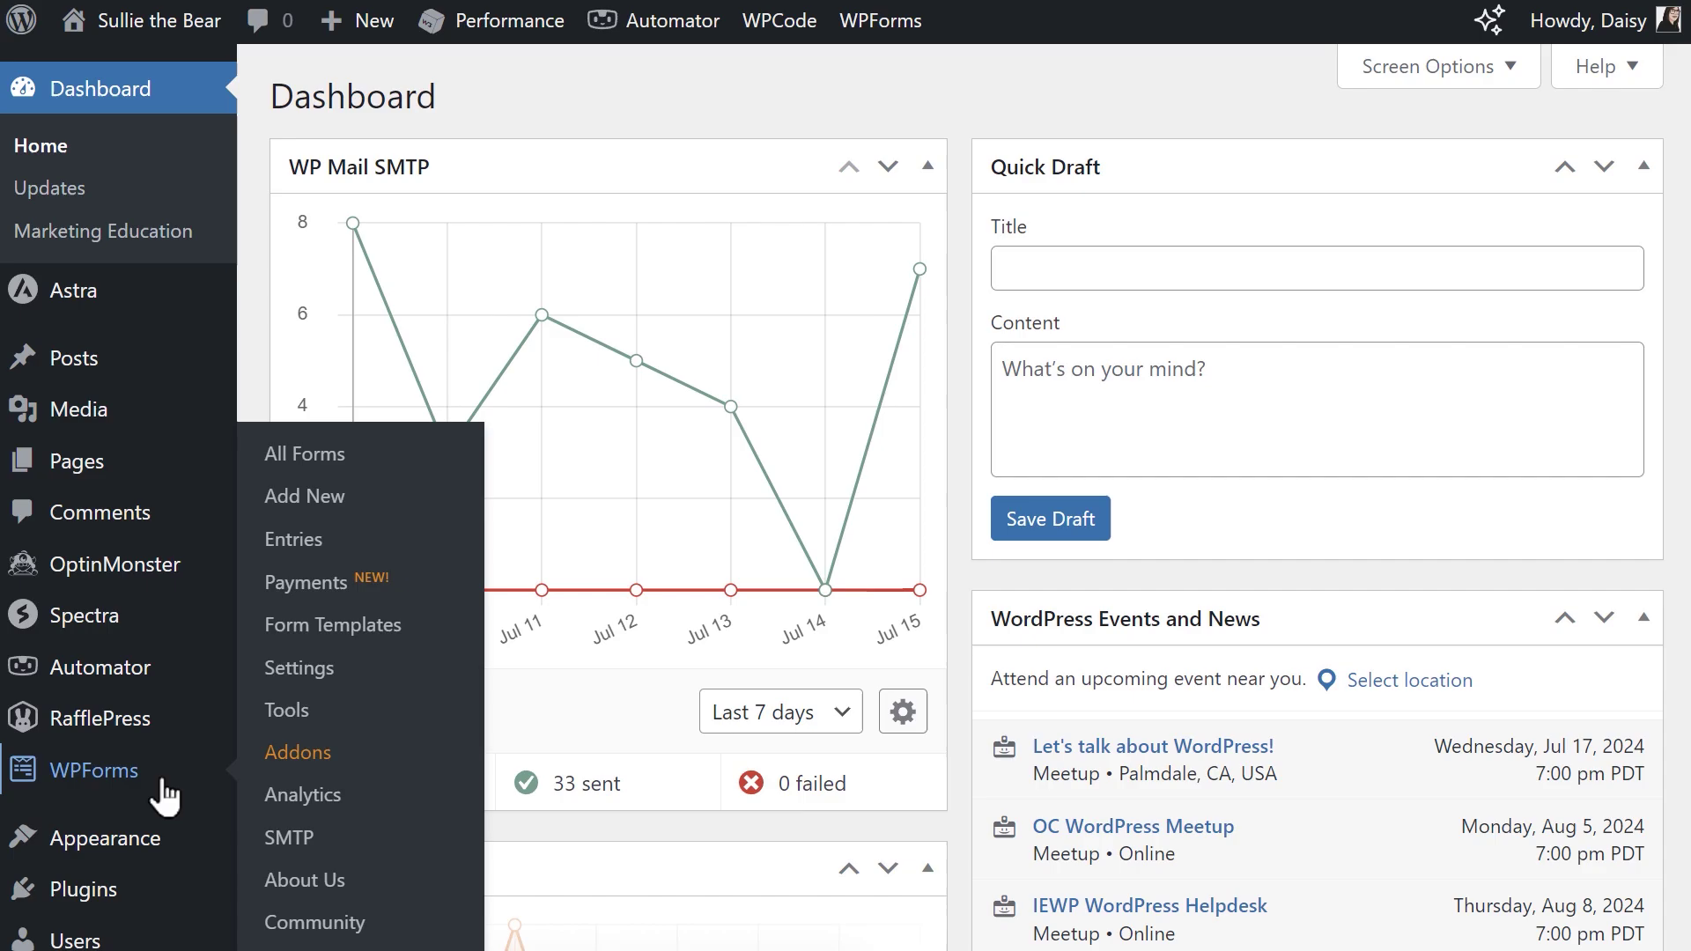
click(299, 669)
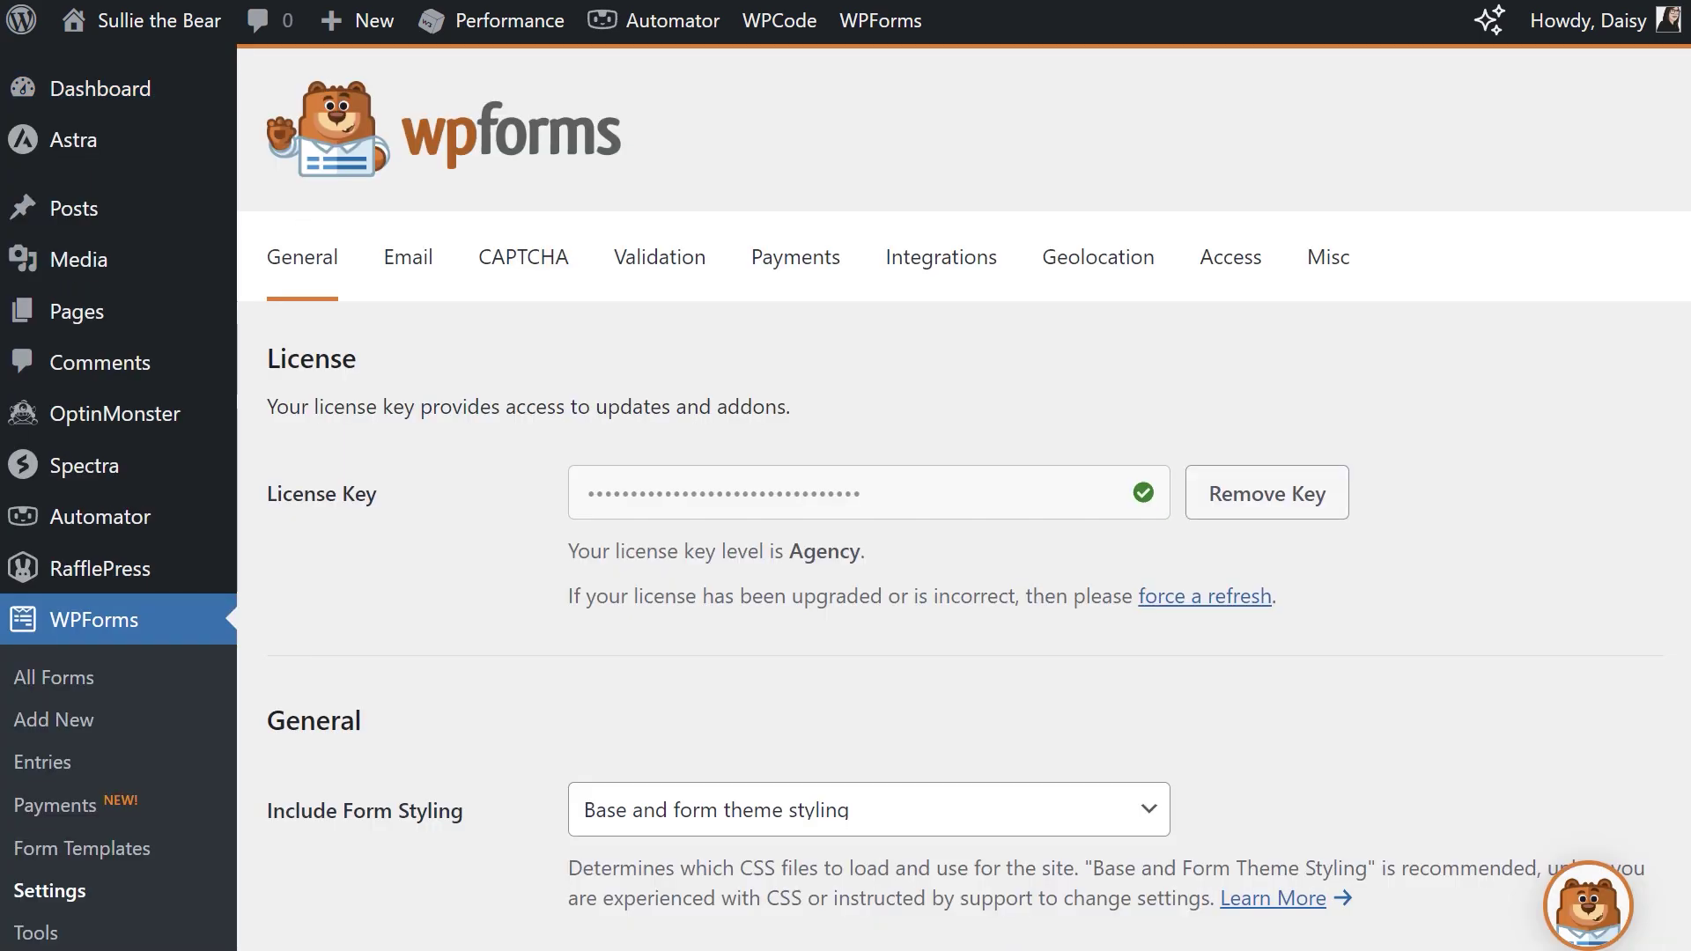
scroll(964, 496, down, 6)
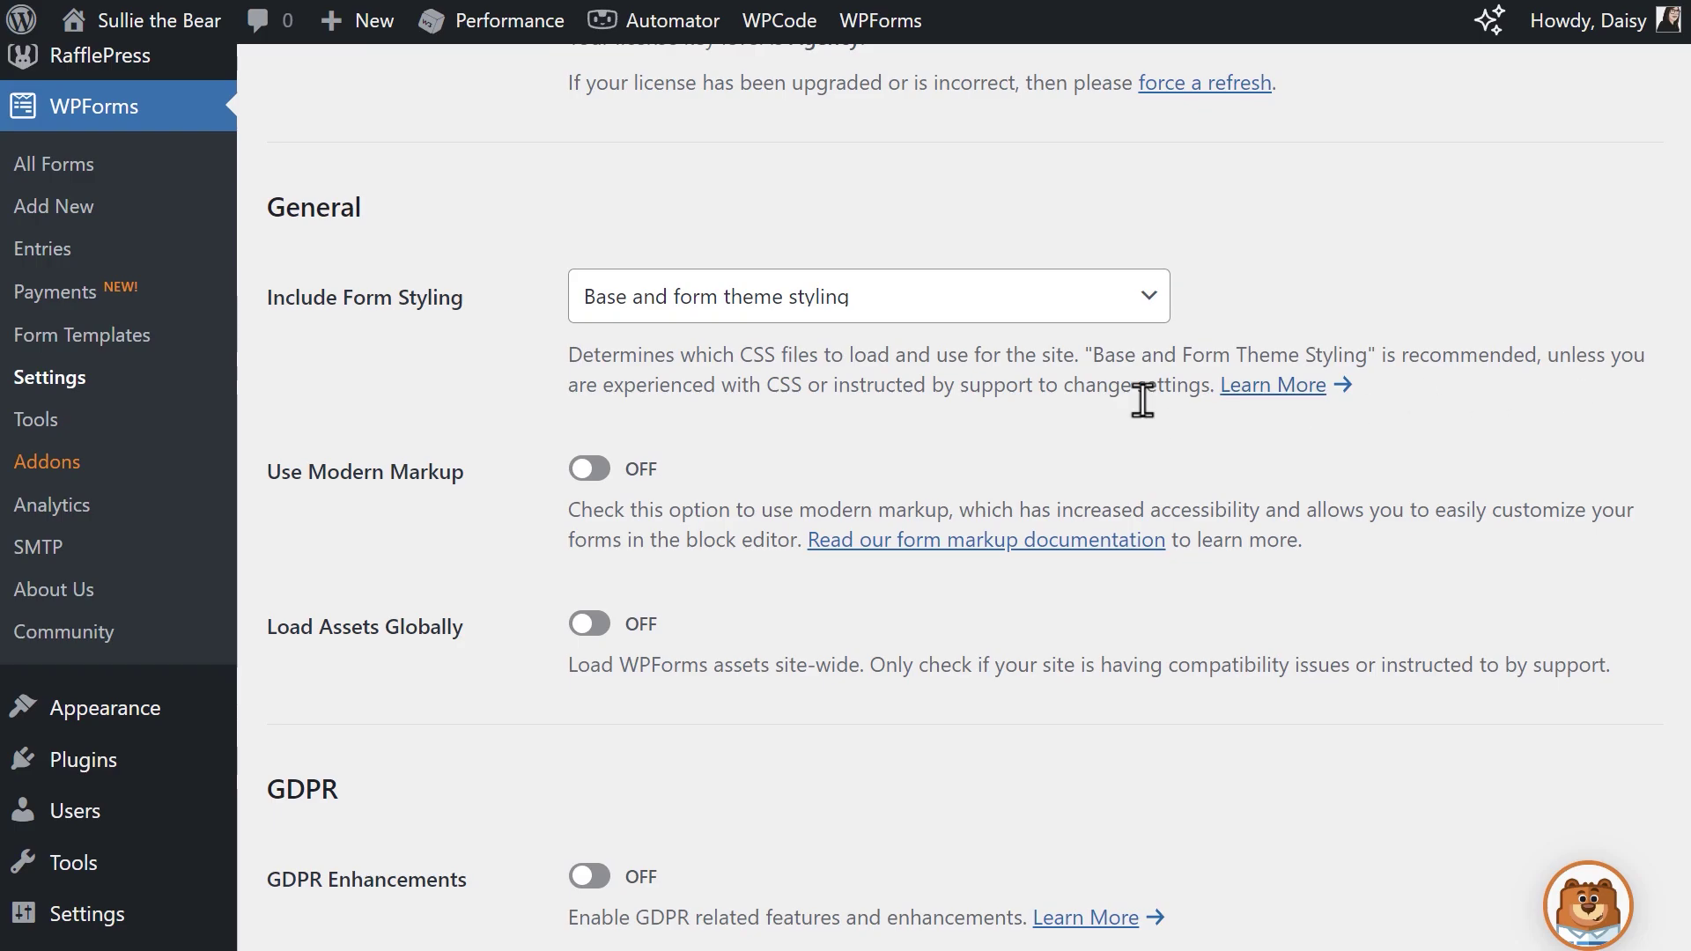
click(592, 472)
scroll(476, 394, down, 4)
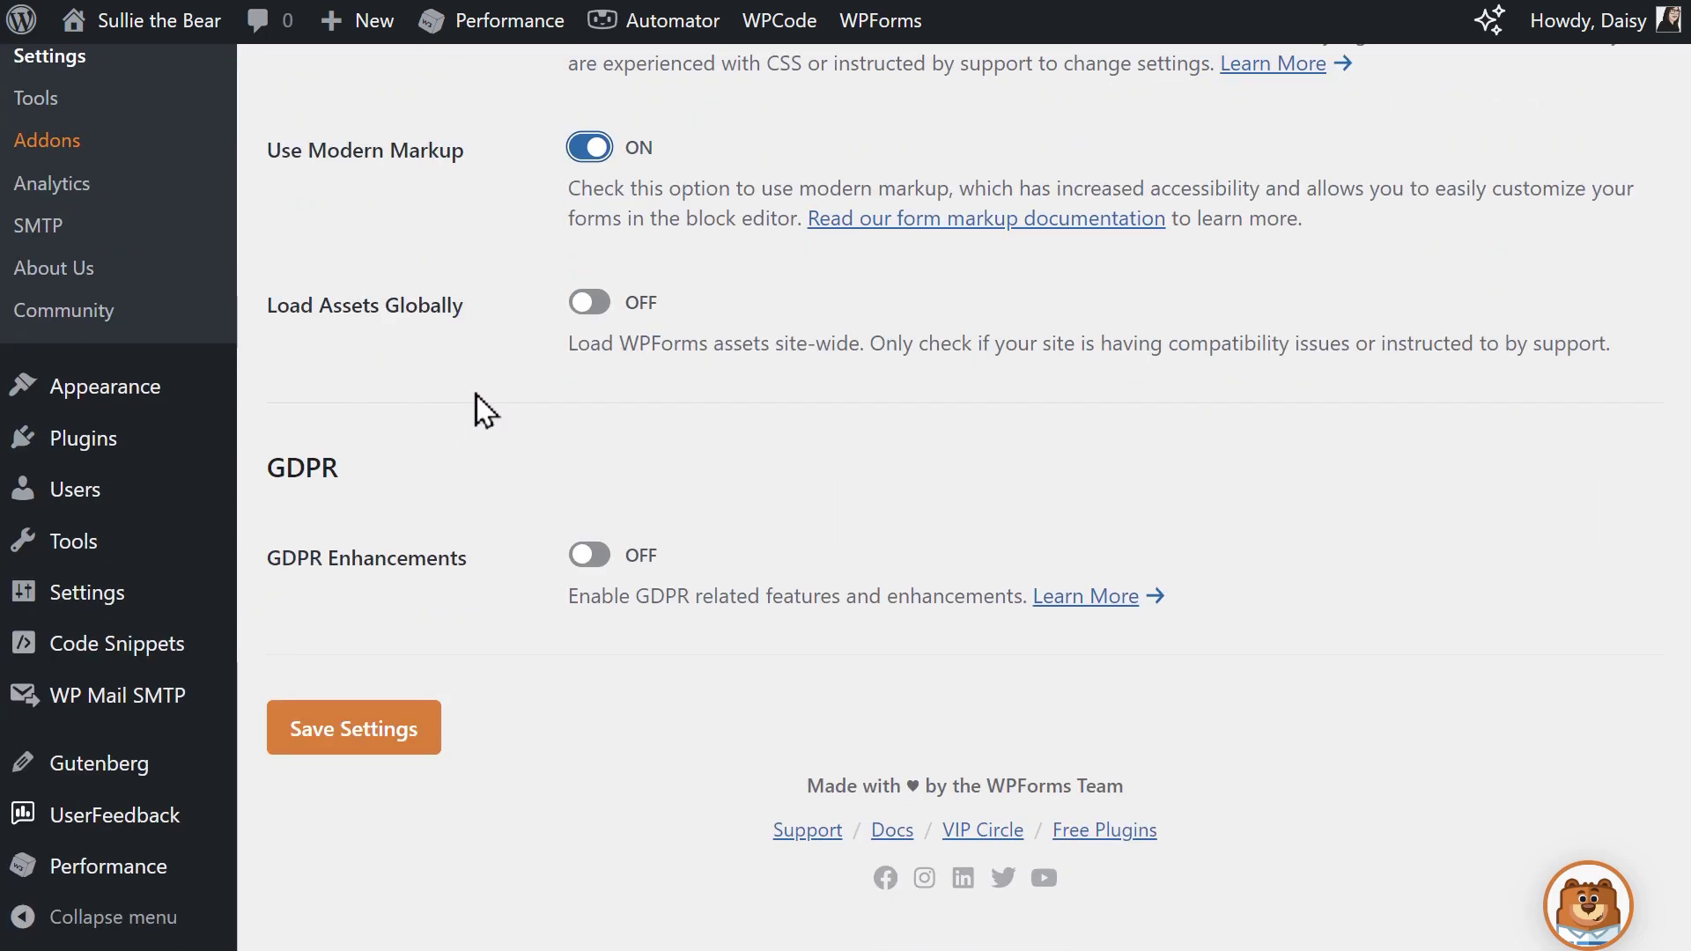
click(397, 729)
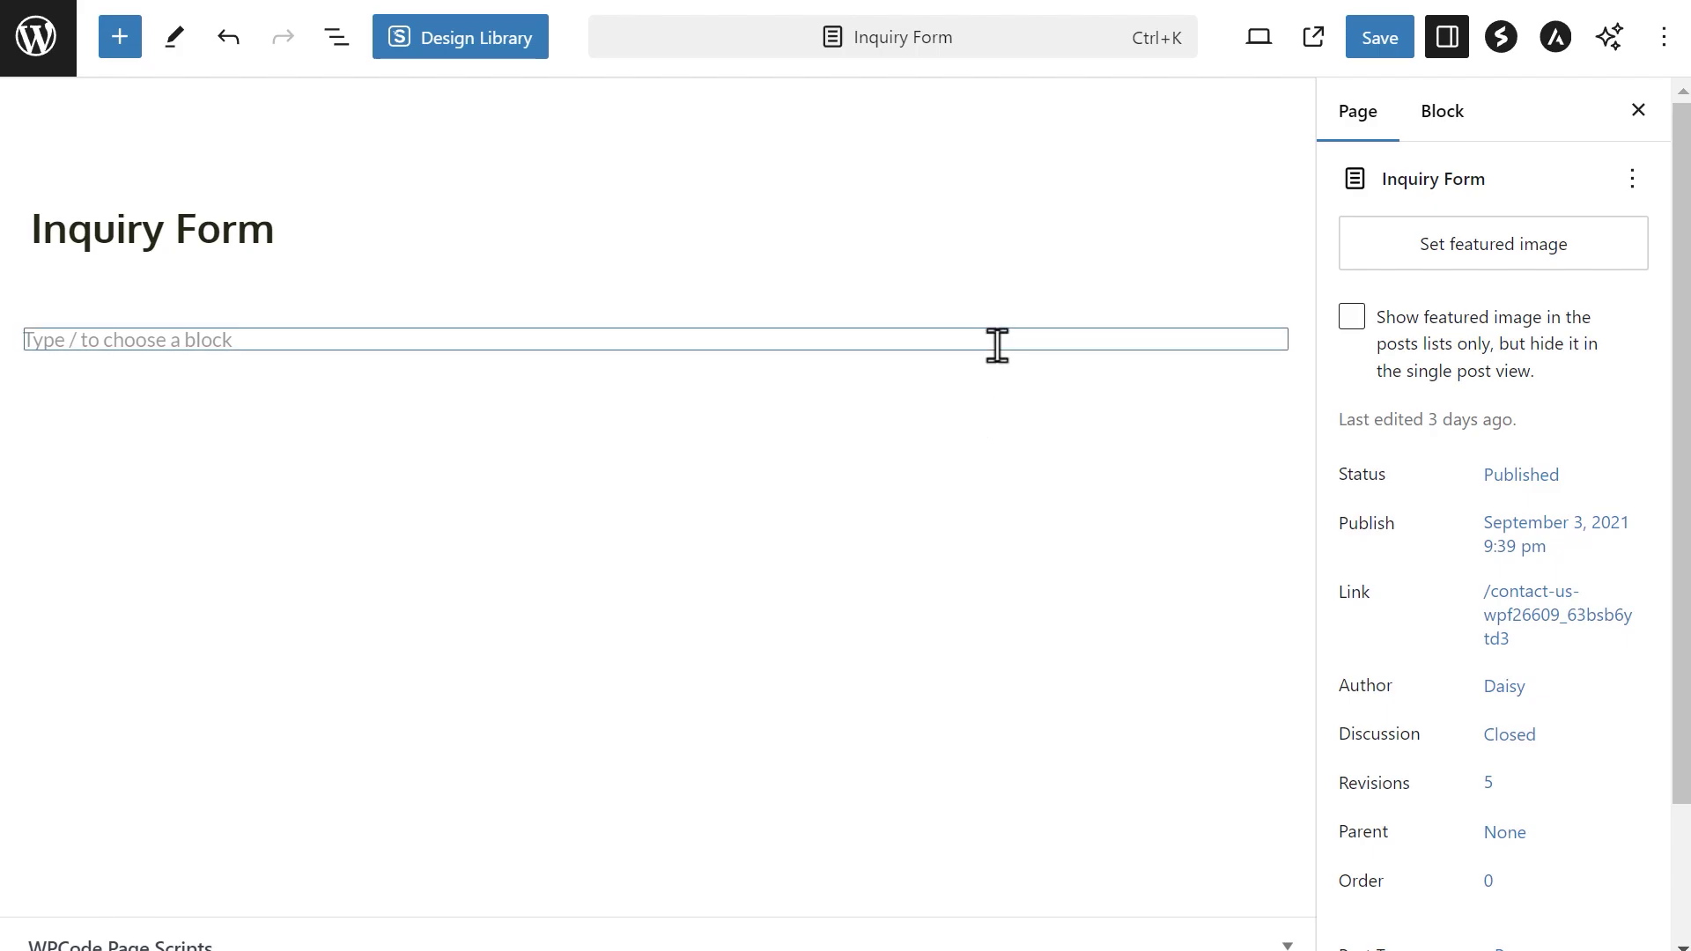
Insert a WPForms block at the empty paragraph and select Sullie's Inquiry Form
click(996, 342)
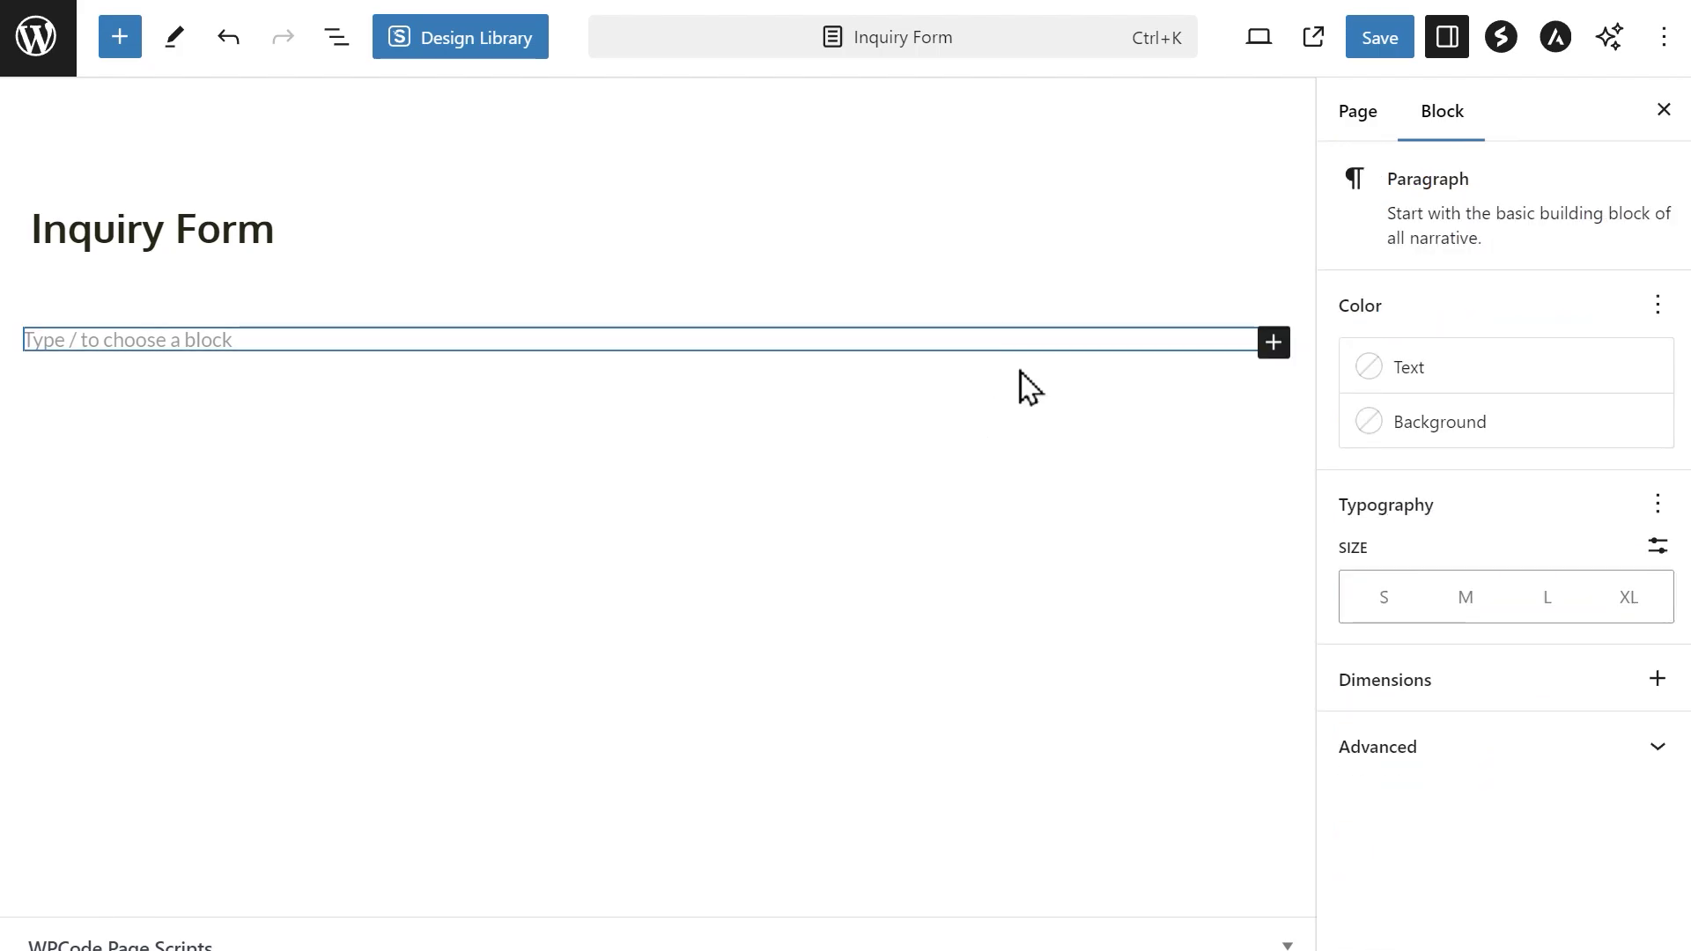
click(1273, 343)
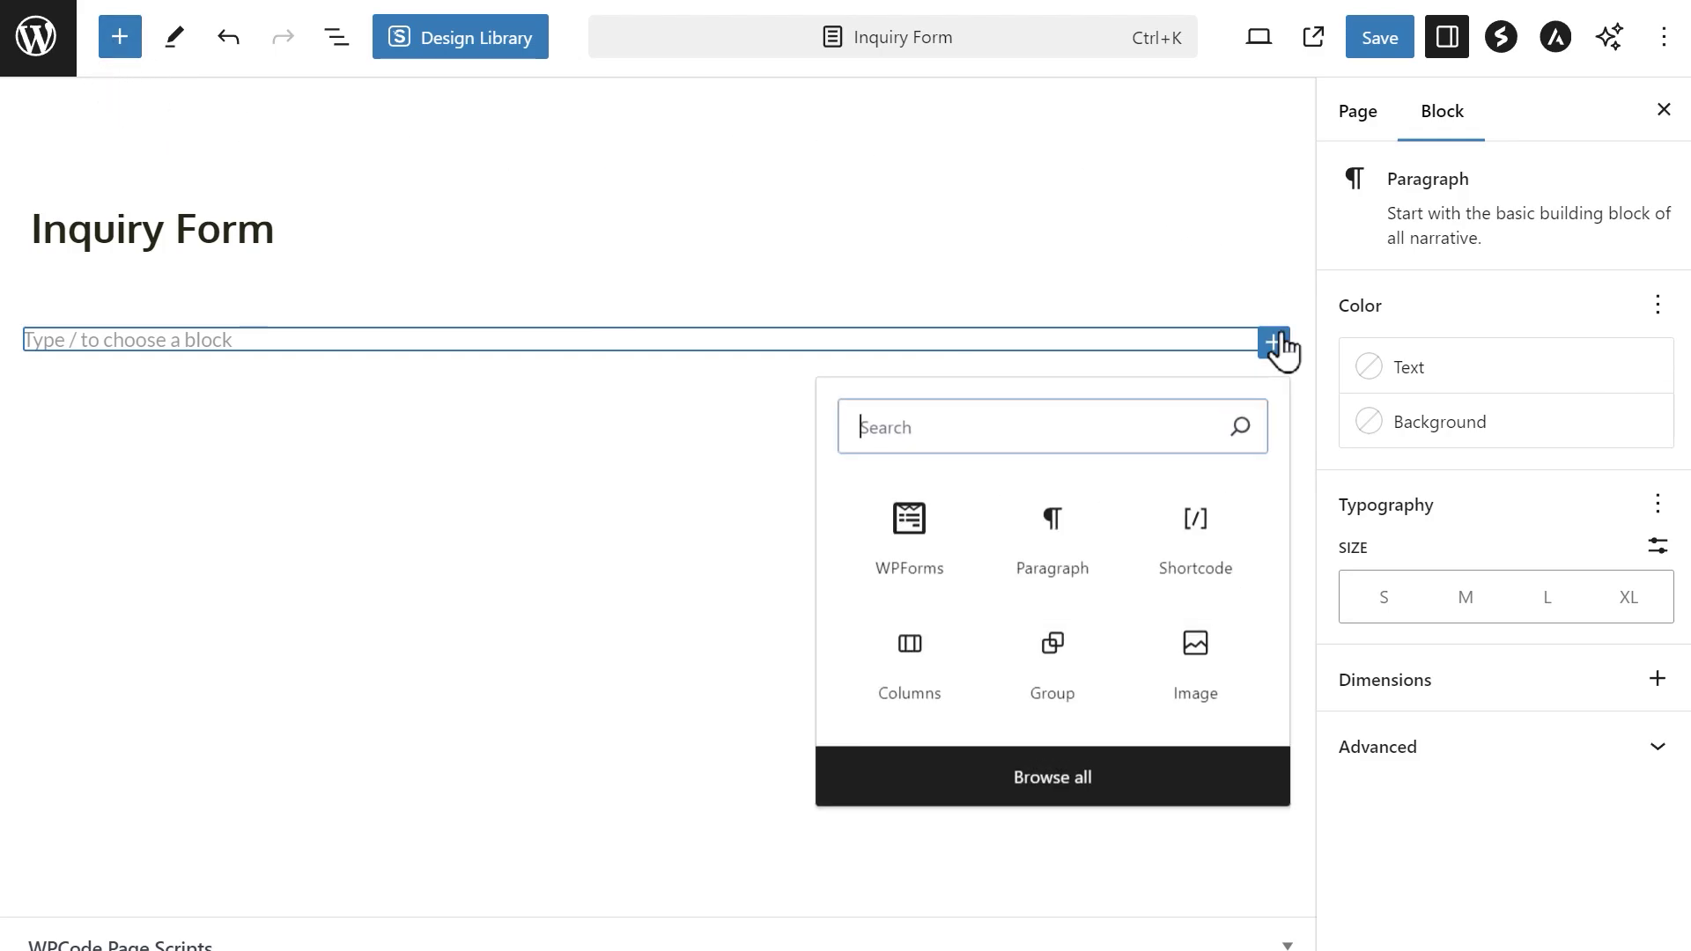
click(925, 539)
click(874, 526)
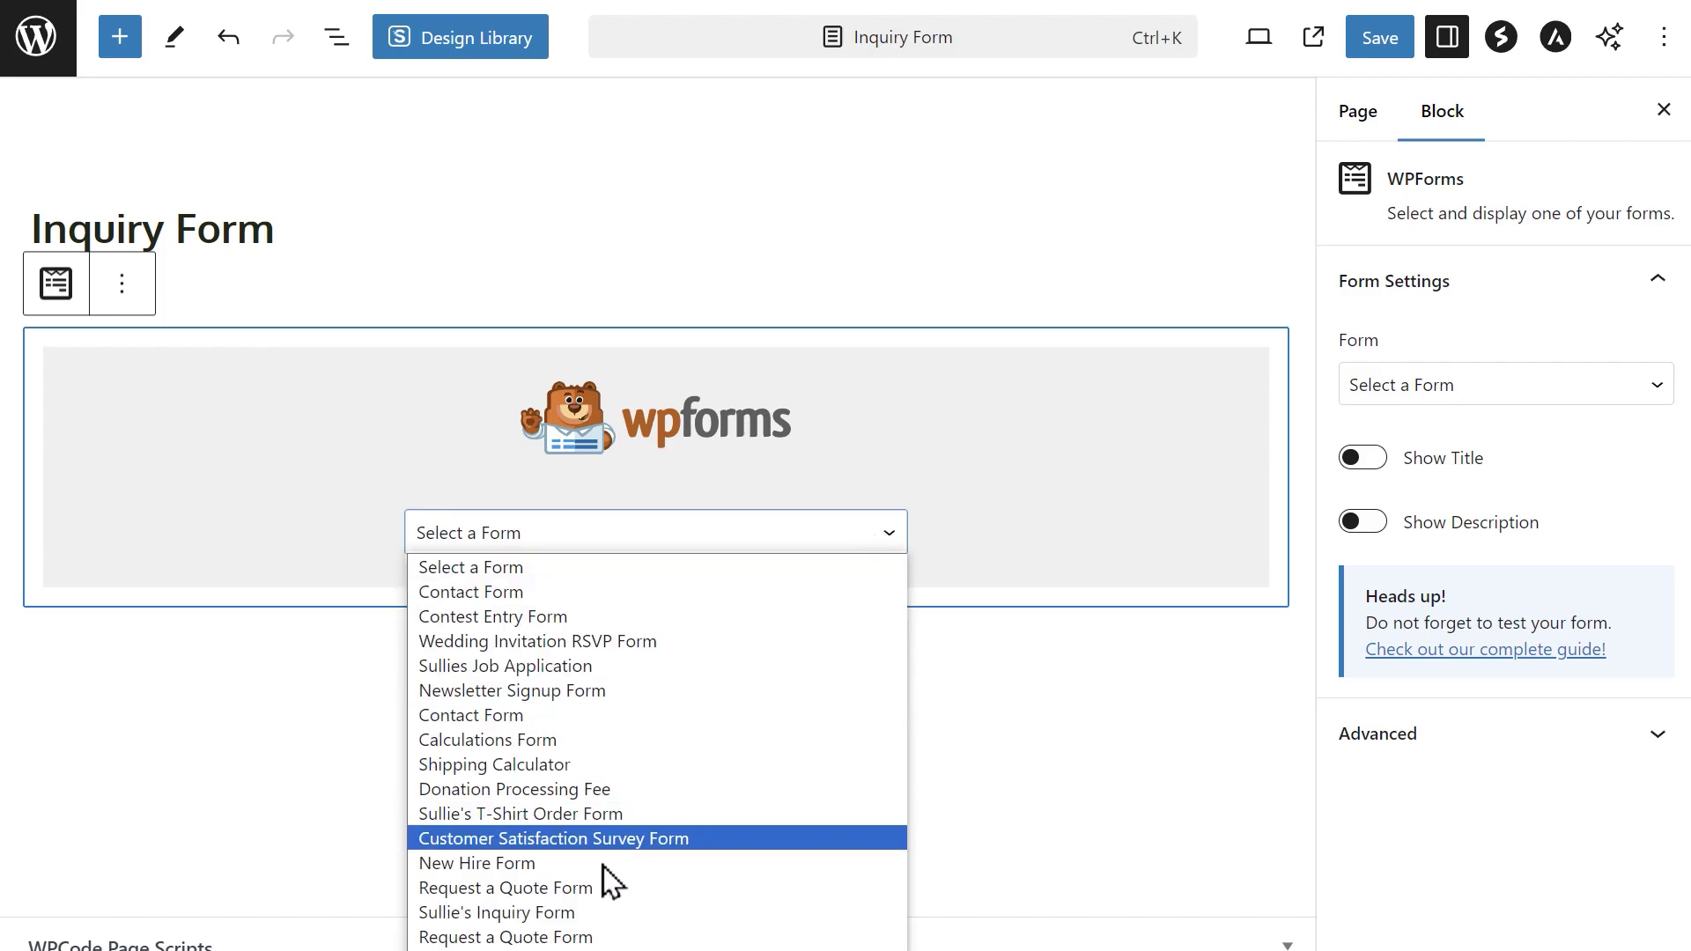
click(547, 912)
click(1642, 308)
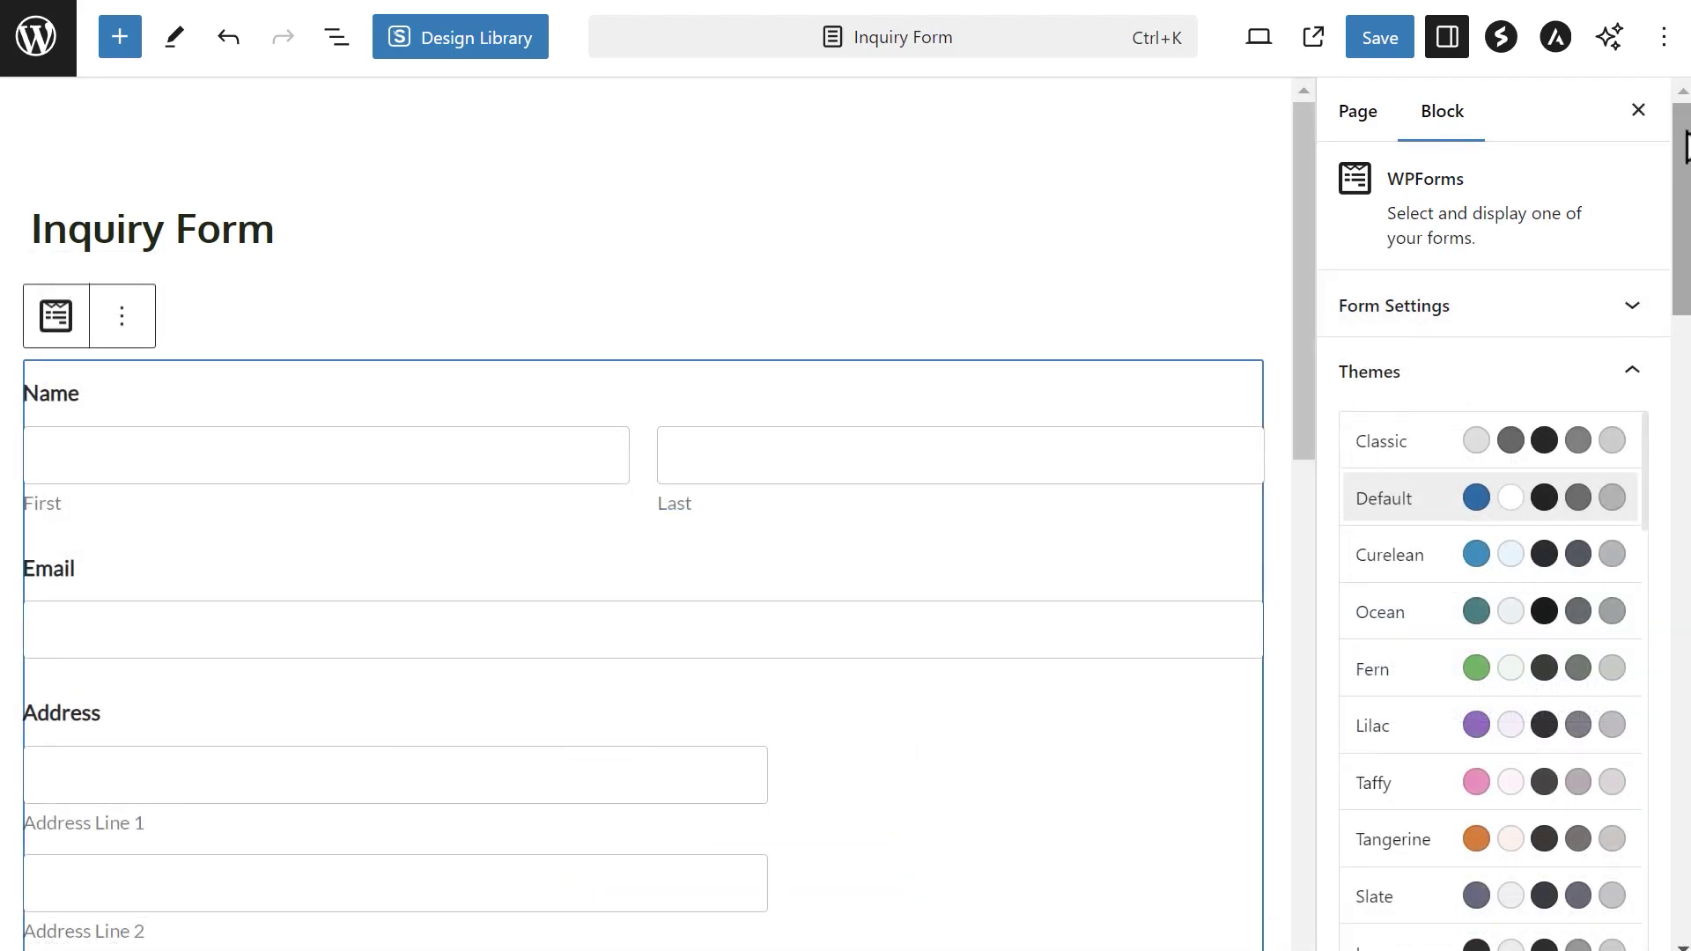
Try the Ocean and then the Blossom theme on the form
drag(1686, 145, 1683, 791)
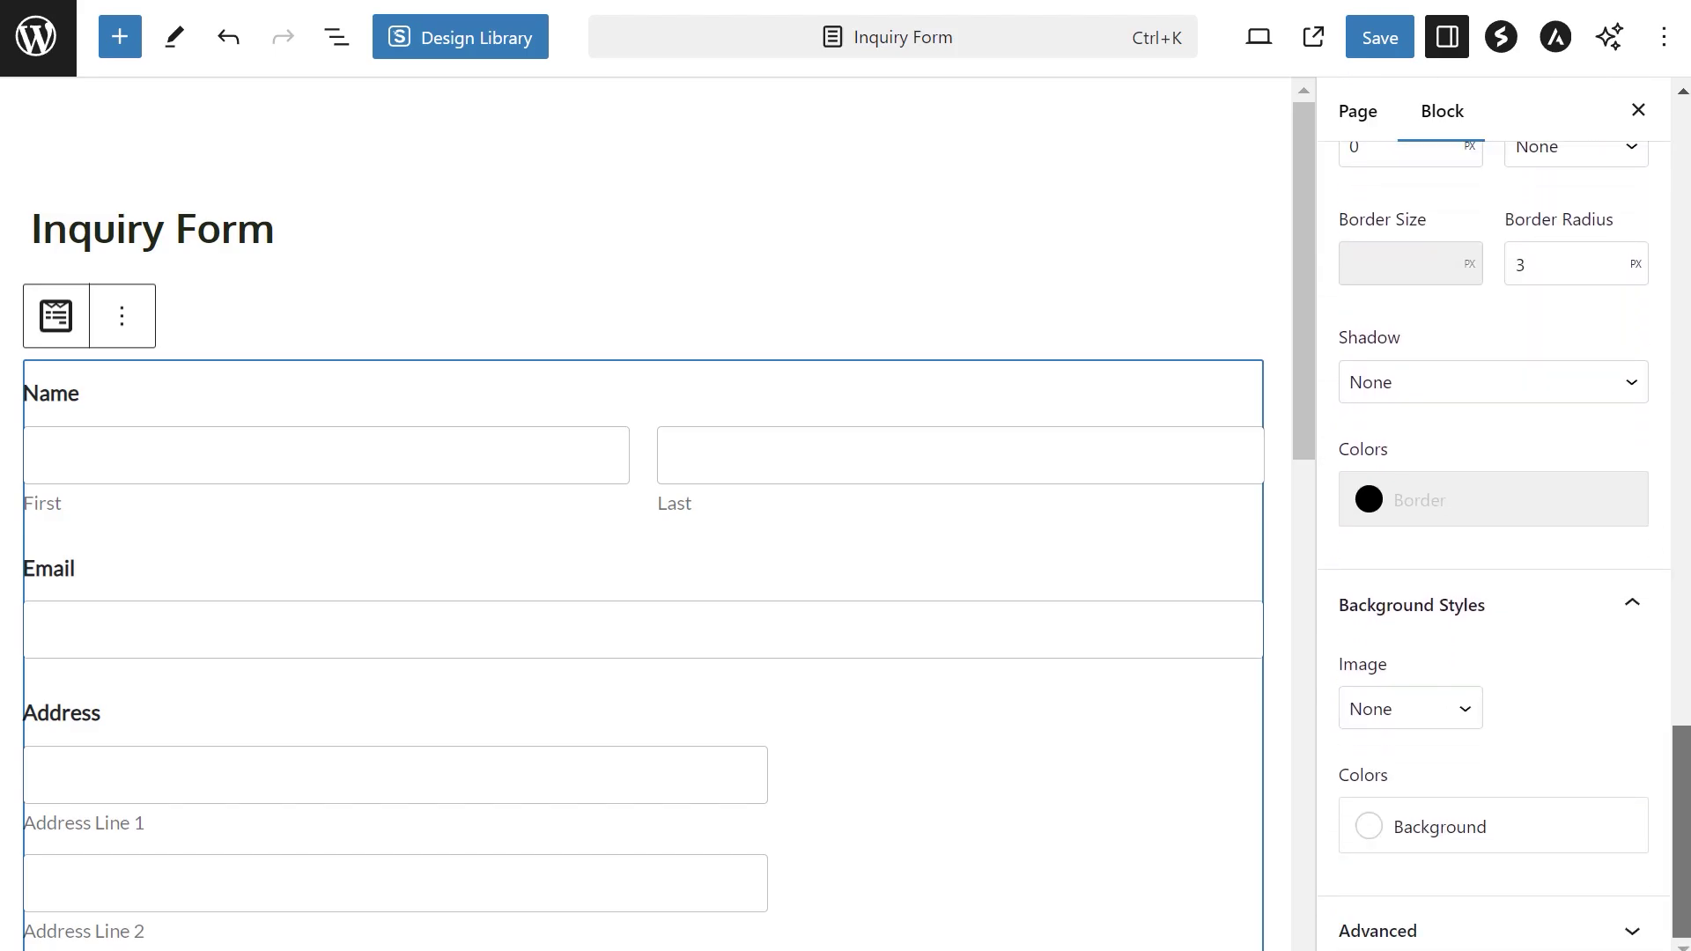
scroll(1543, 377, up, 15)
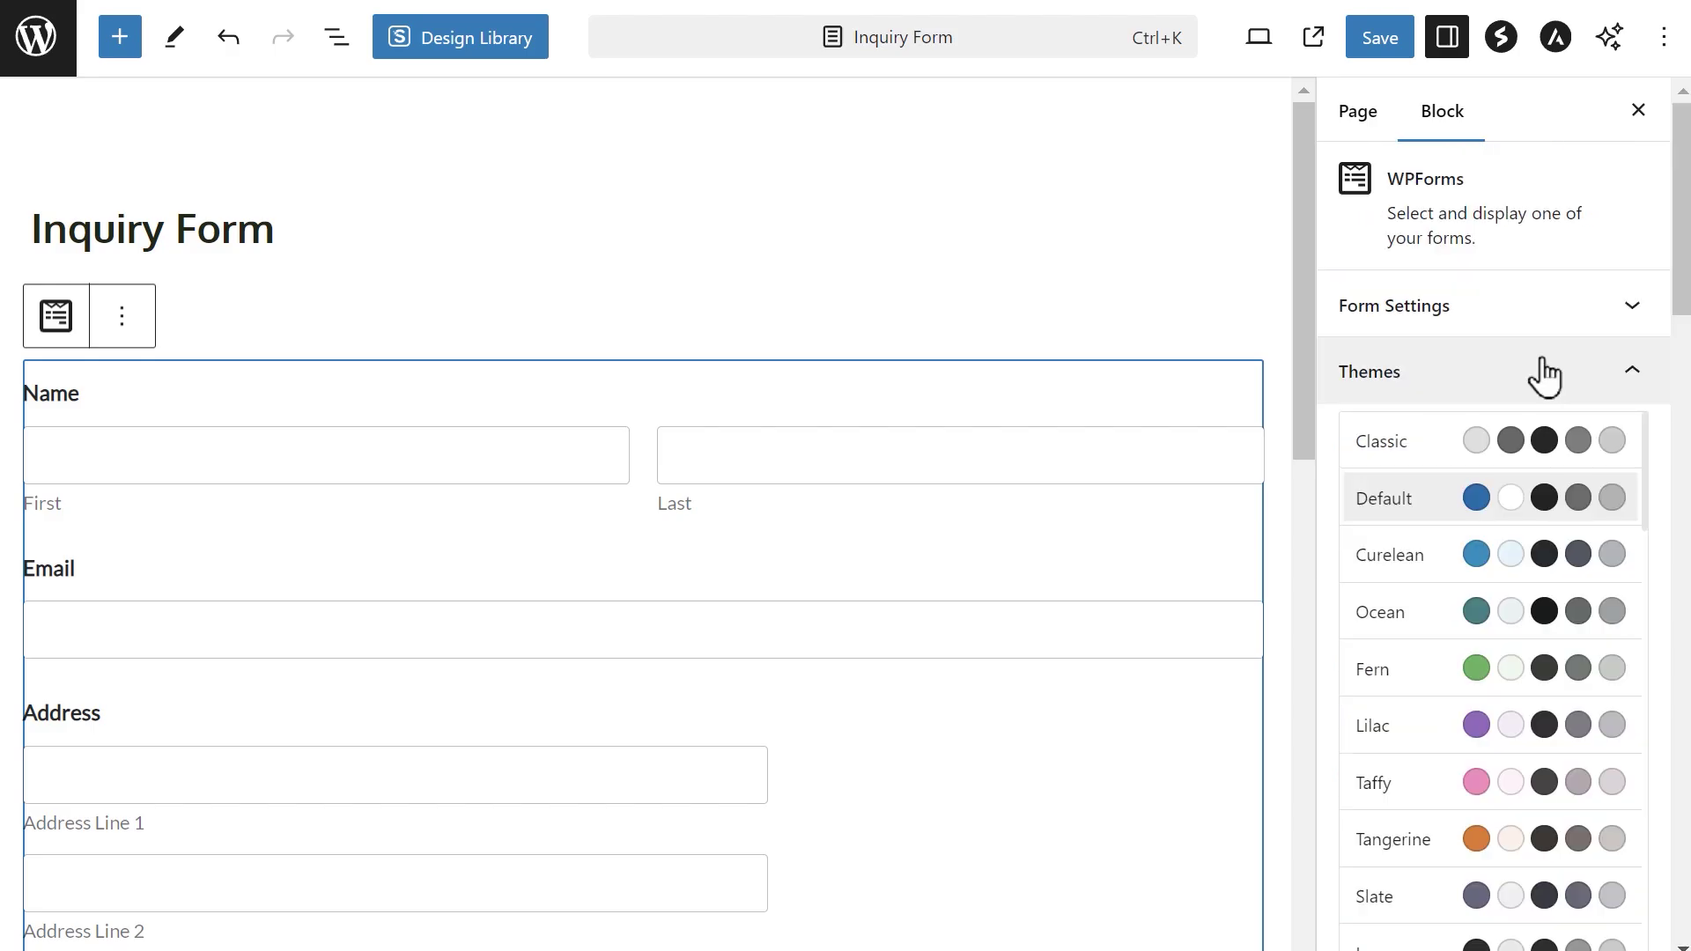
click(1434, 612)
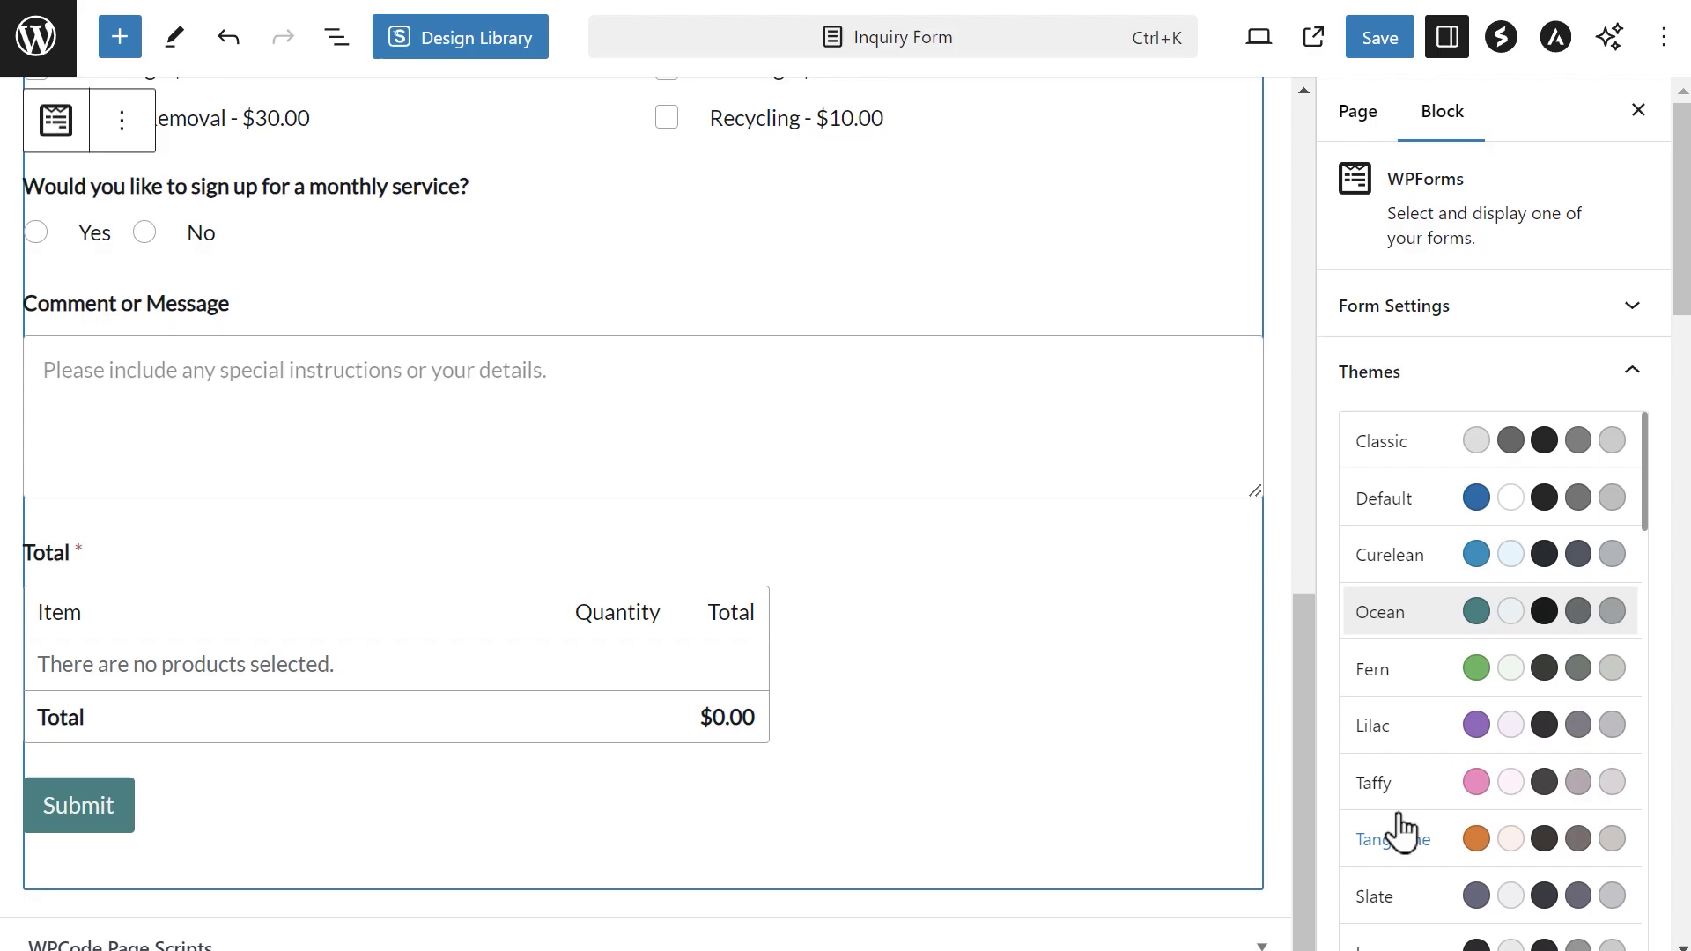
scroll(1414, 793, down, 5)
click(1400, 631)
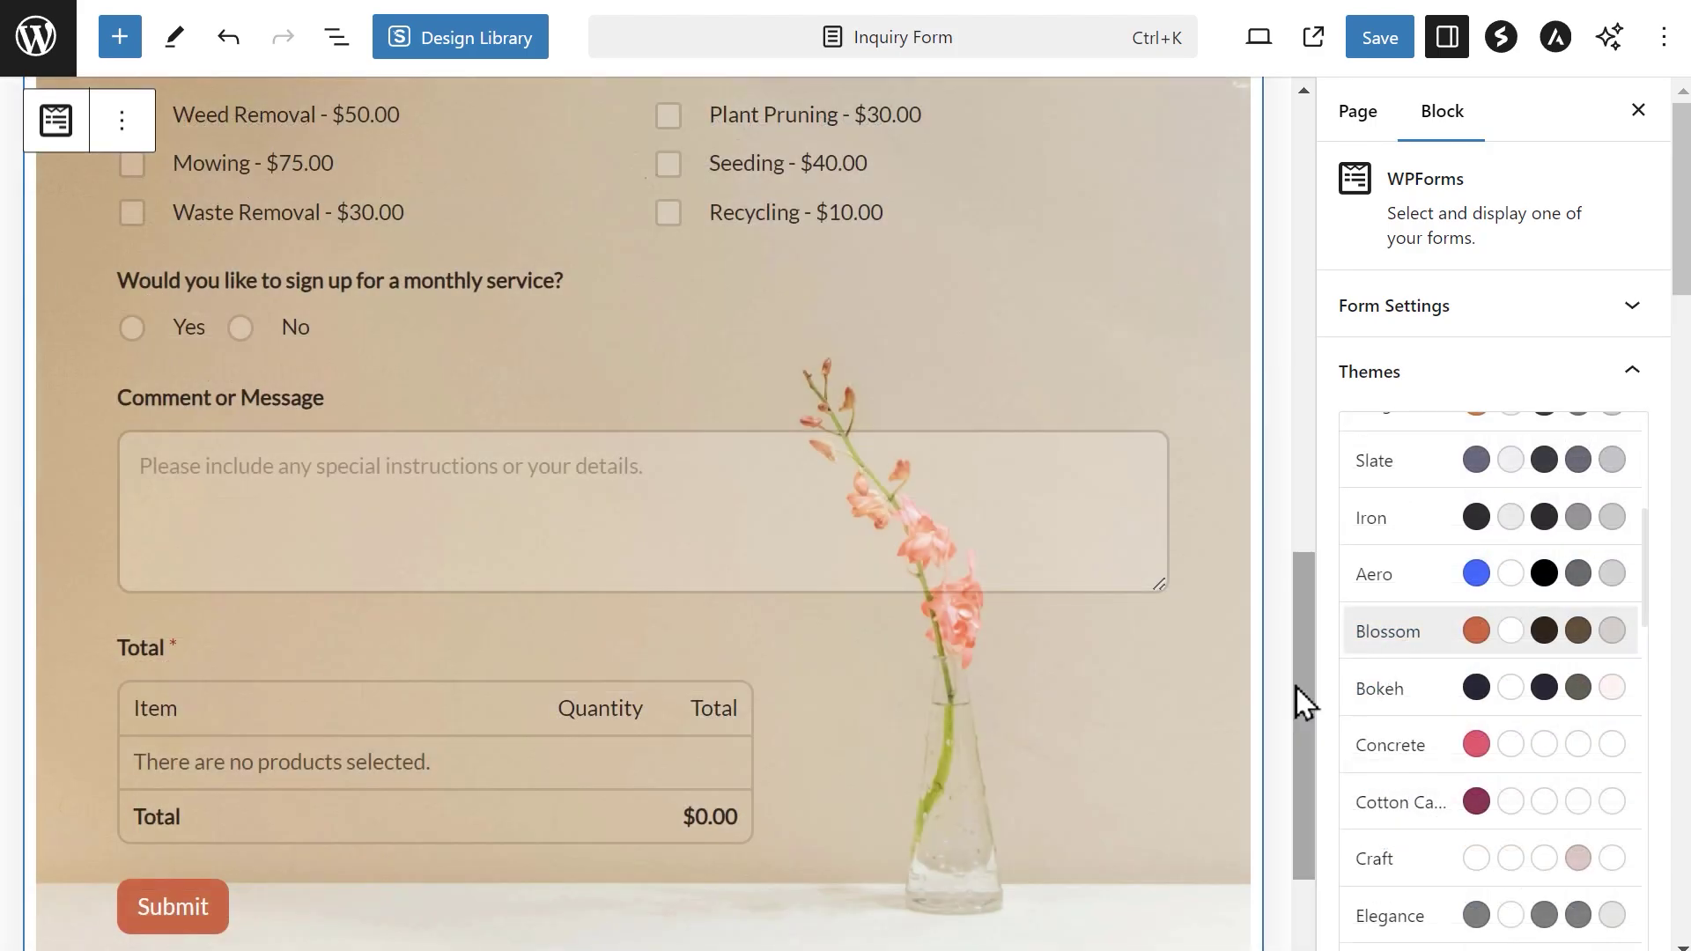
scroll(1300, 710, down, 1)
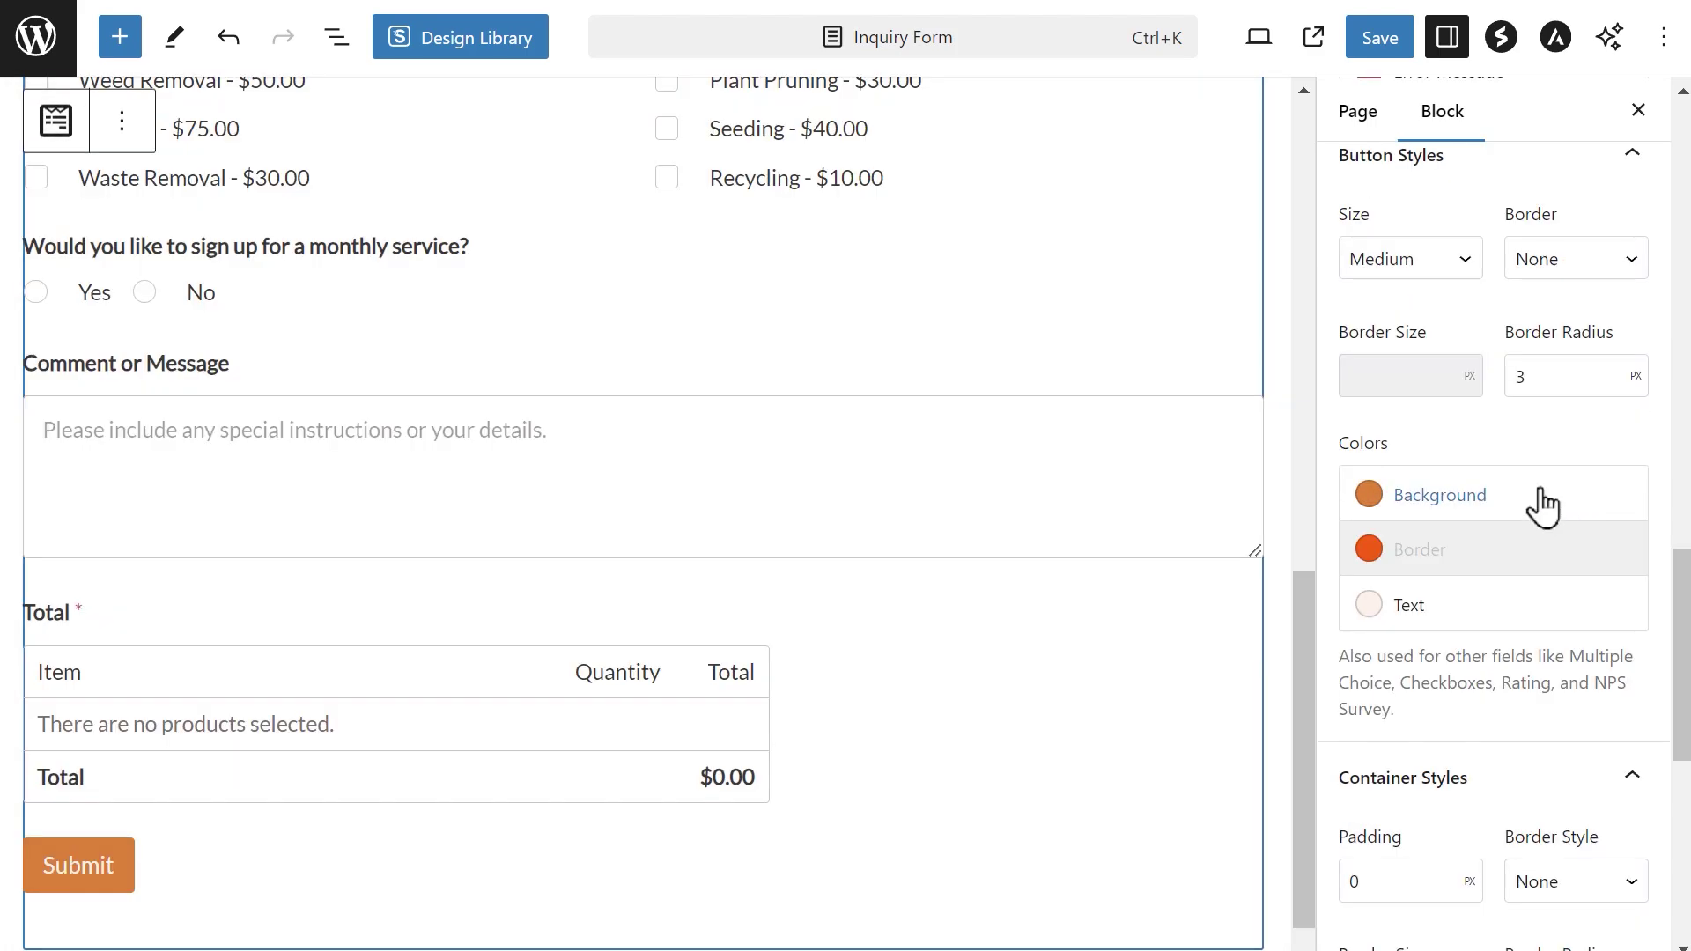
Set the button background to pale pink and the button text to dark grey
click(1543, 506)
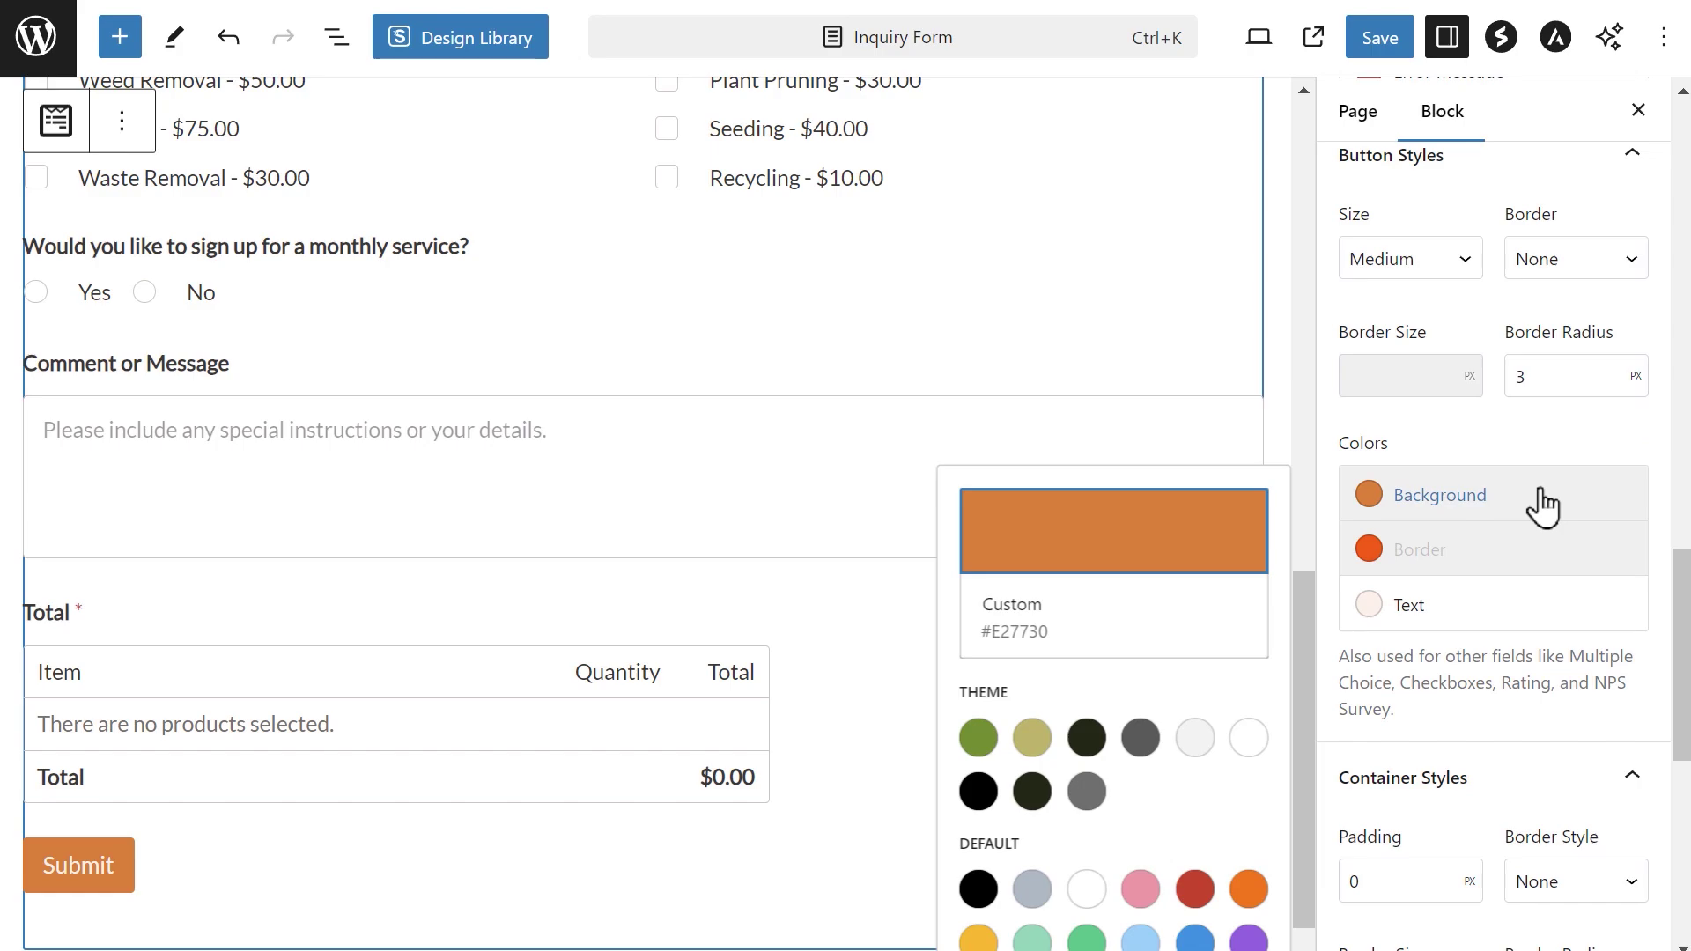
click(1141, 890)
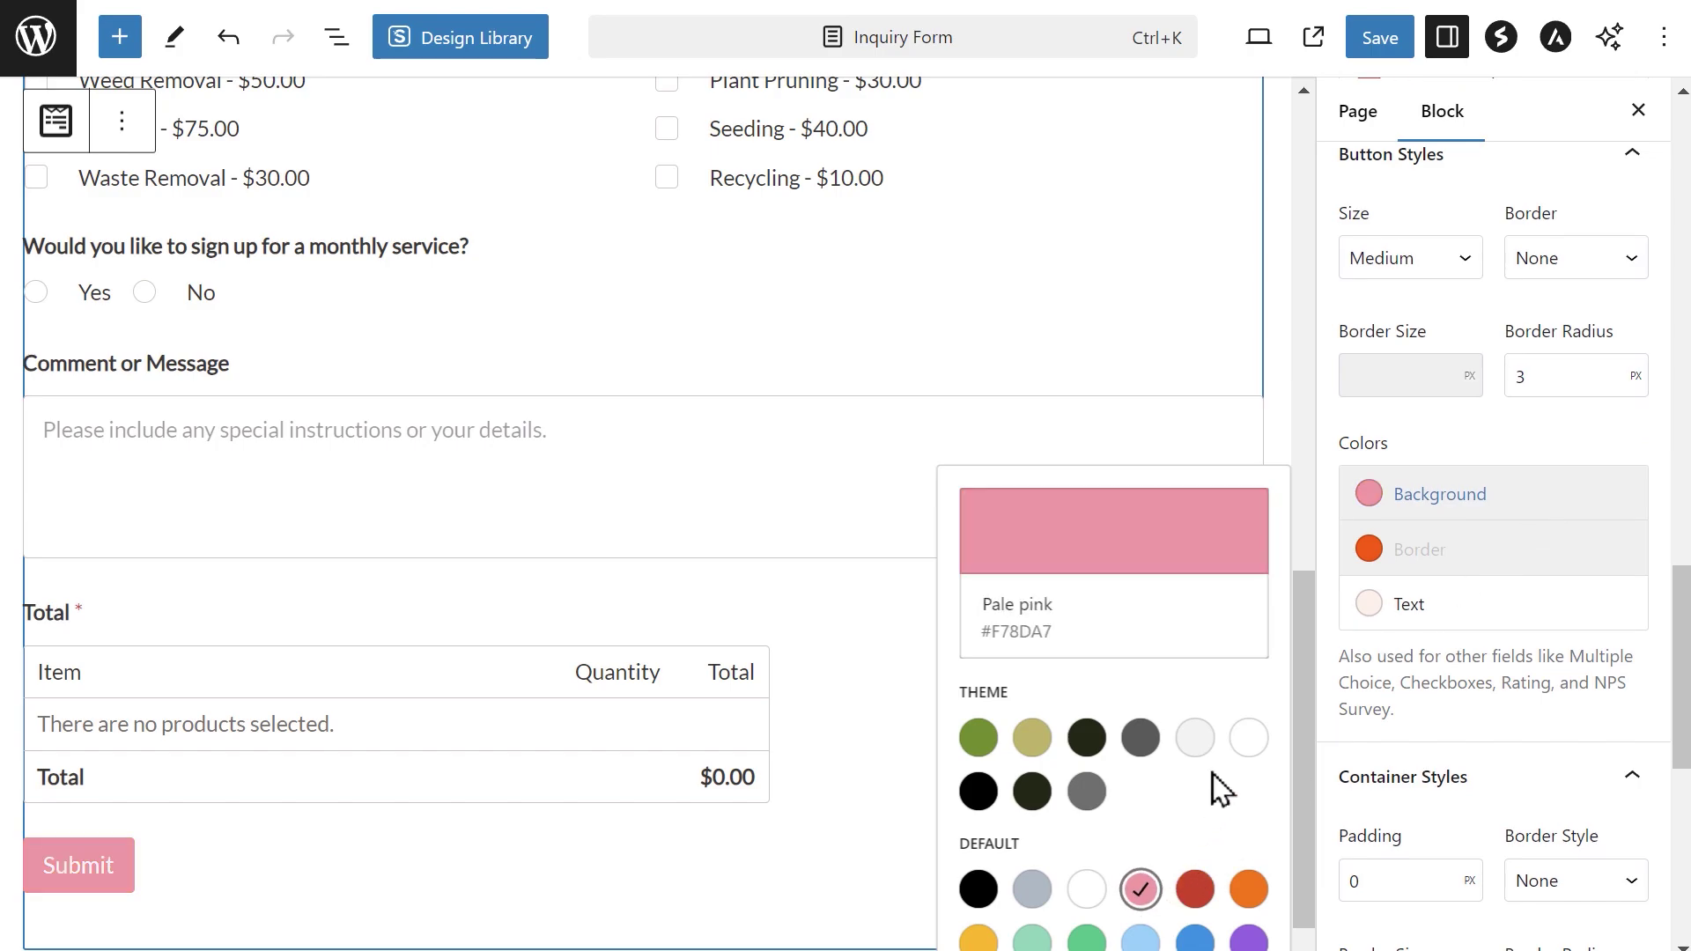
click(1409, 610)
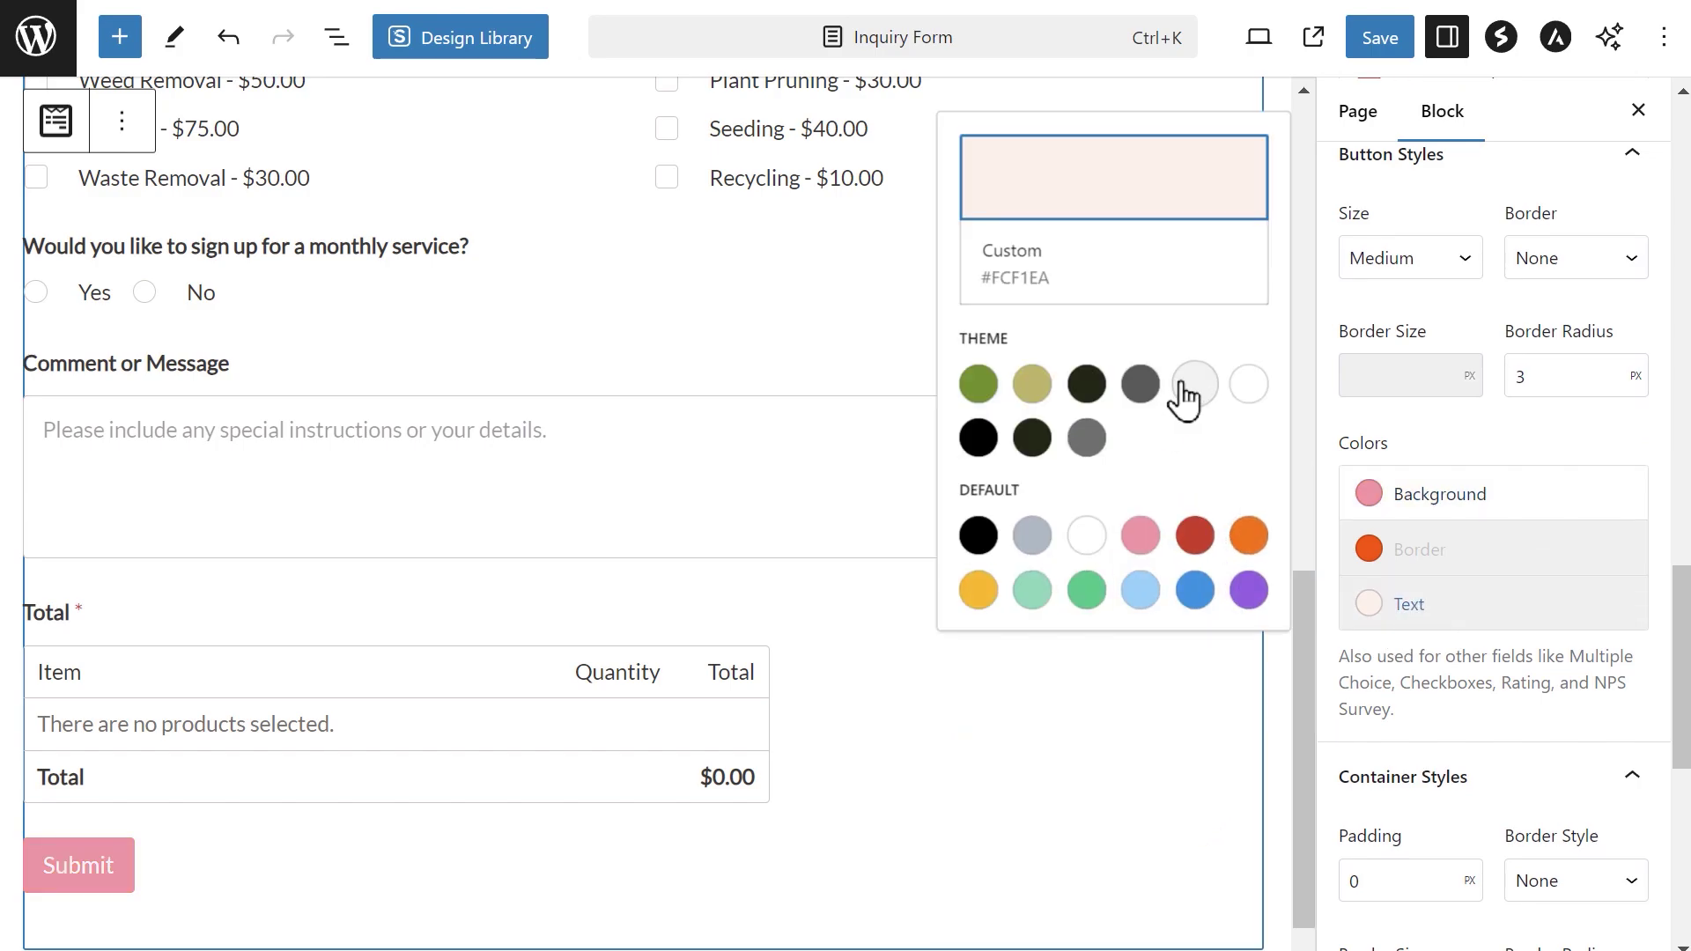
click(1136, 388)
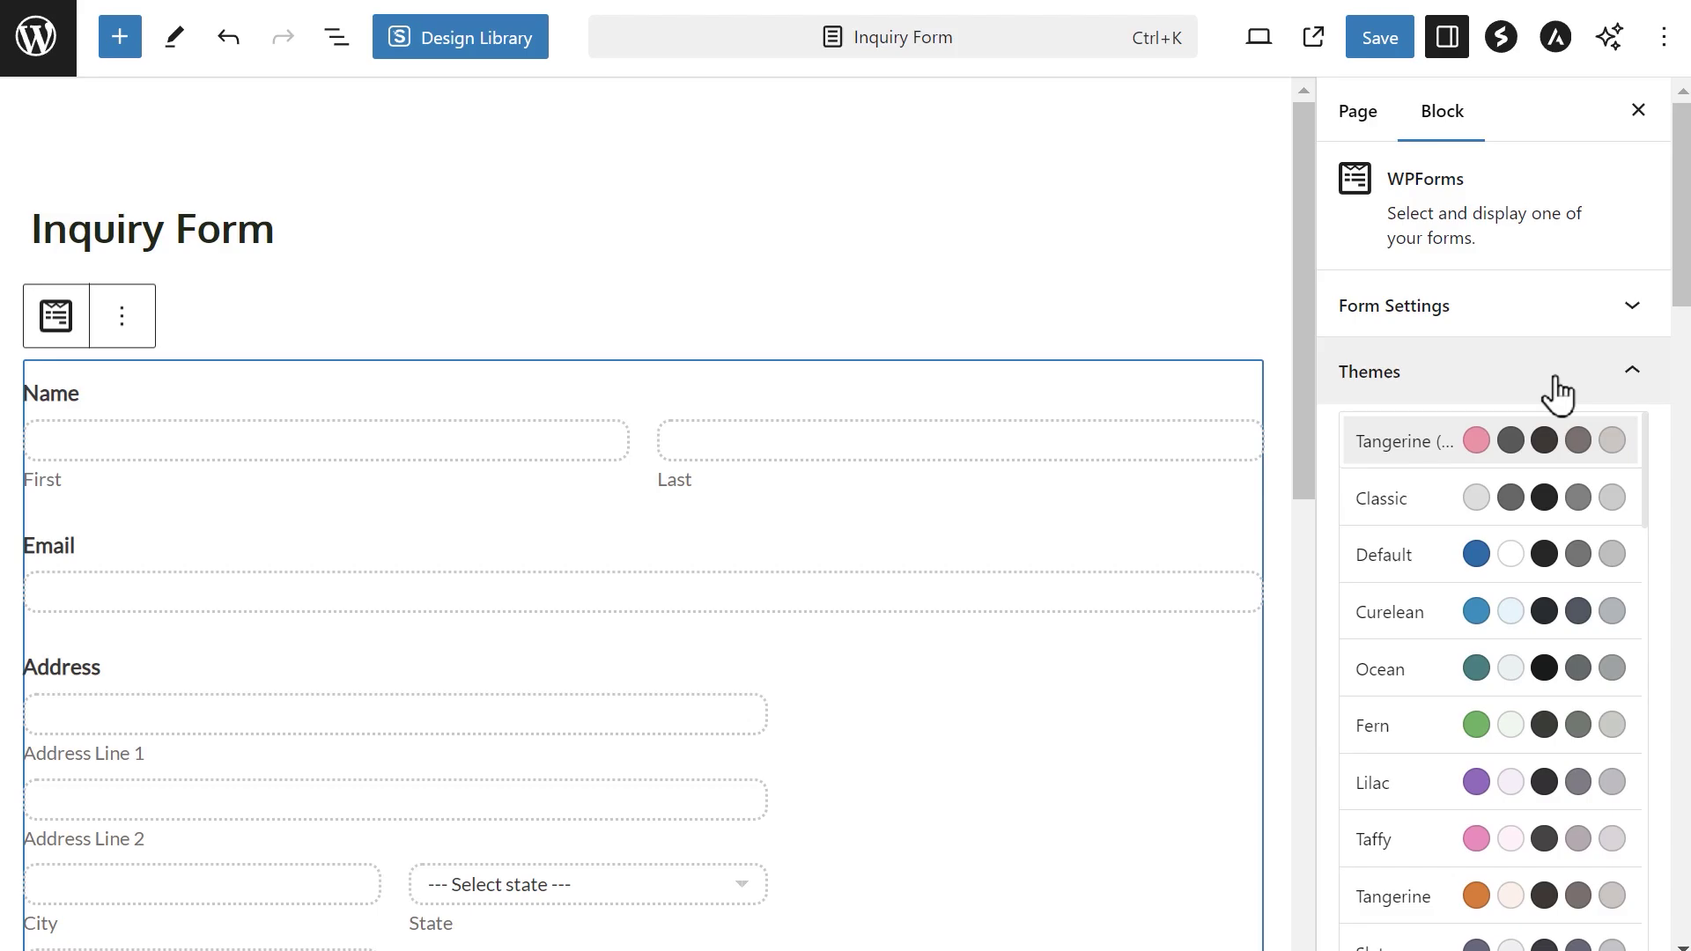
Rename the custom theme to 'New Tangerine', then delete it and confirm the deletion
drag(1683, 226, 1683, 367)
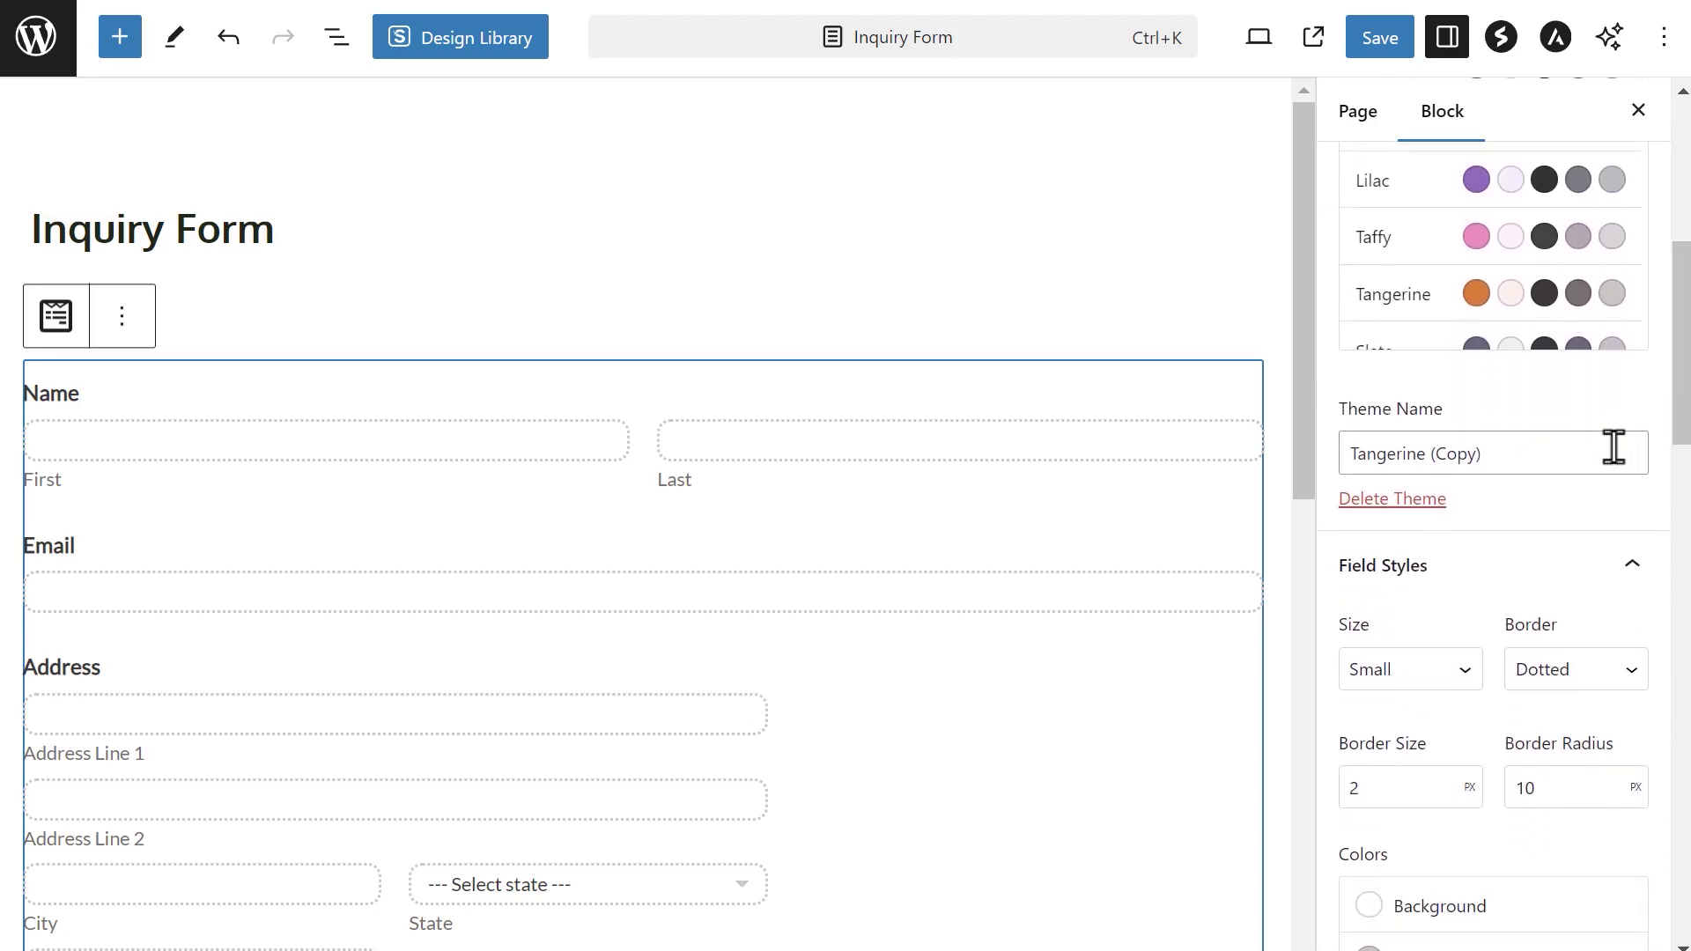
drag(1614, 447, 1303, 482)
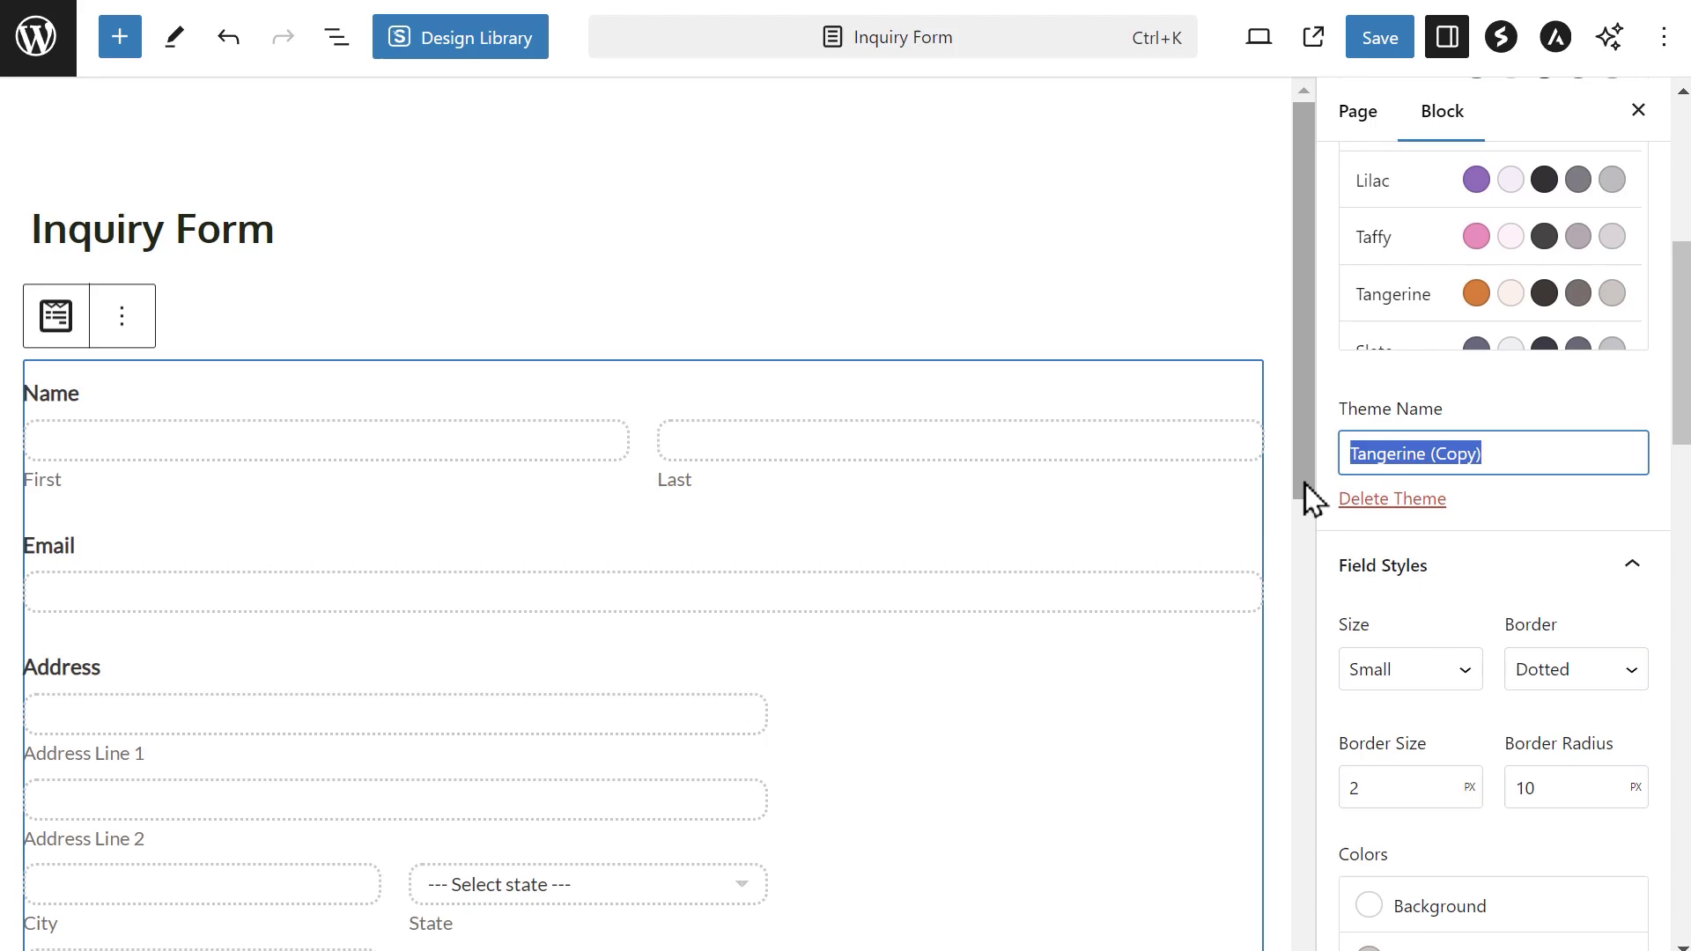
text(New Tangerine)
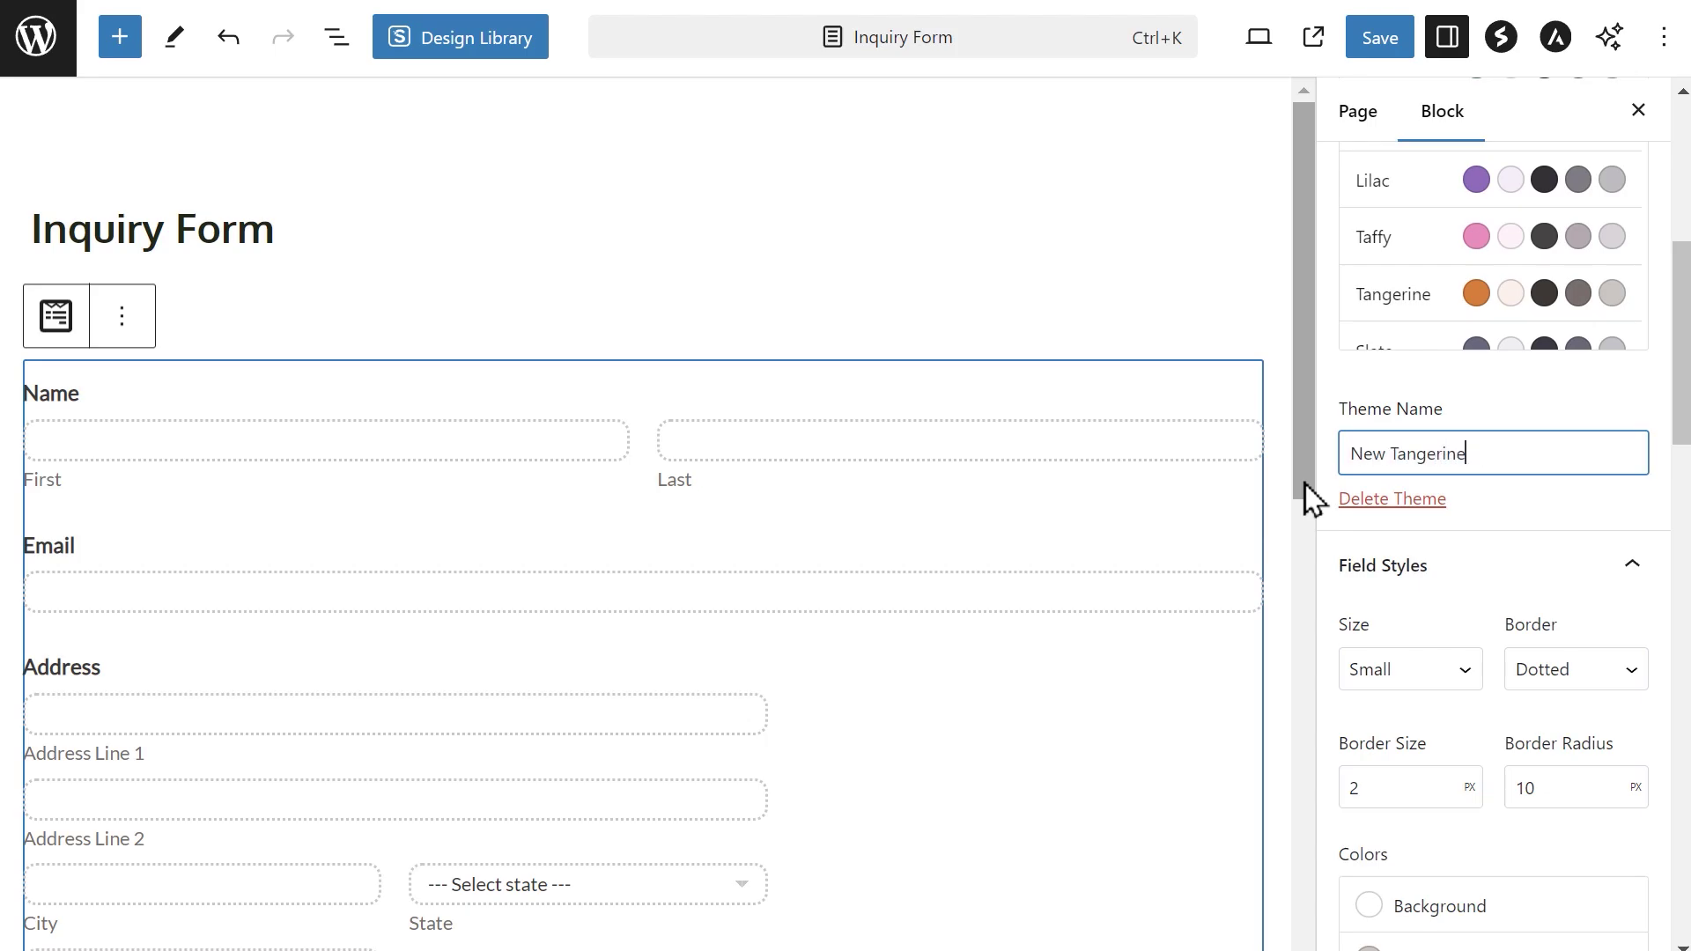
click(1347, 500)
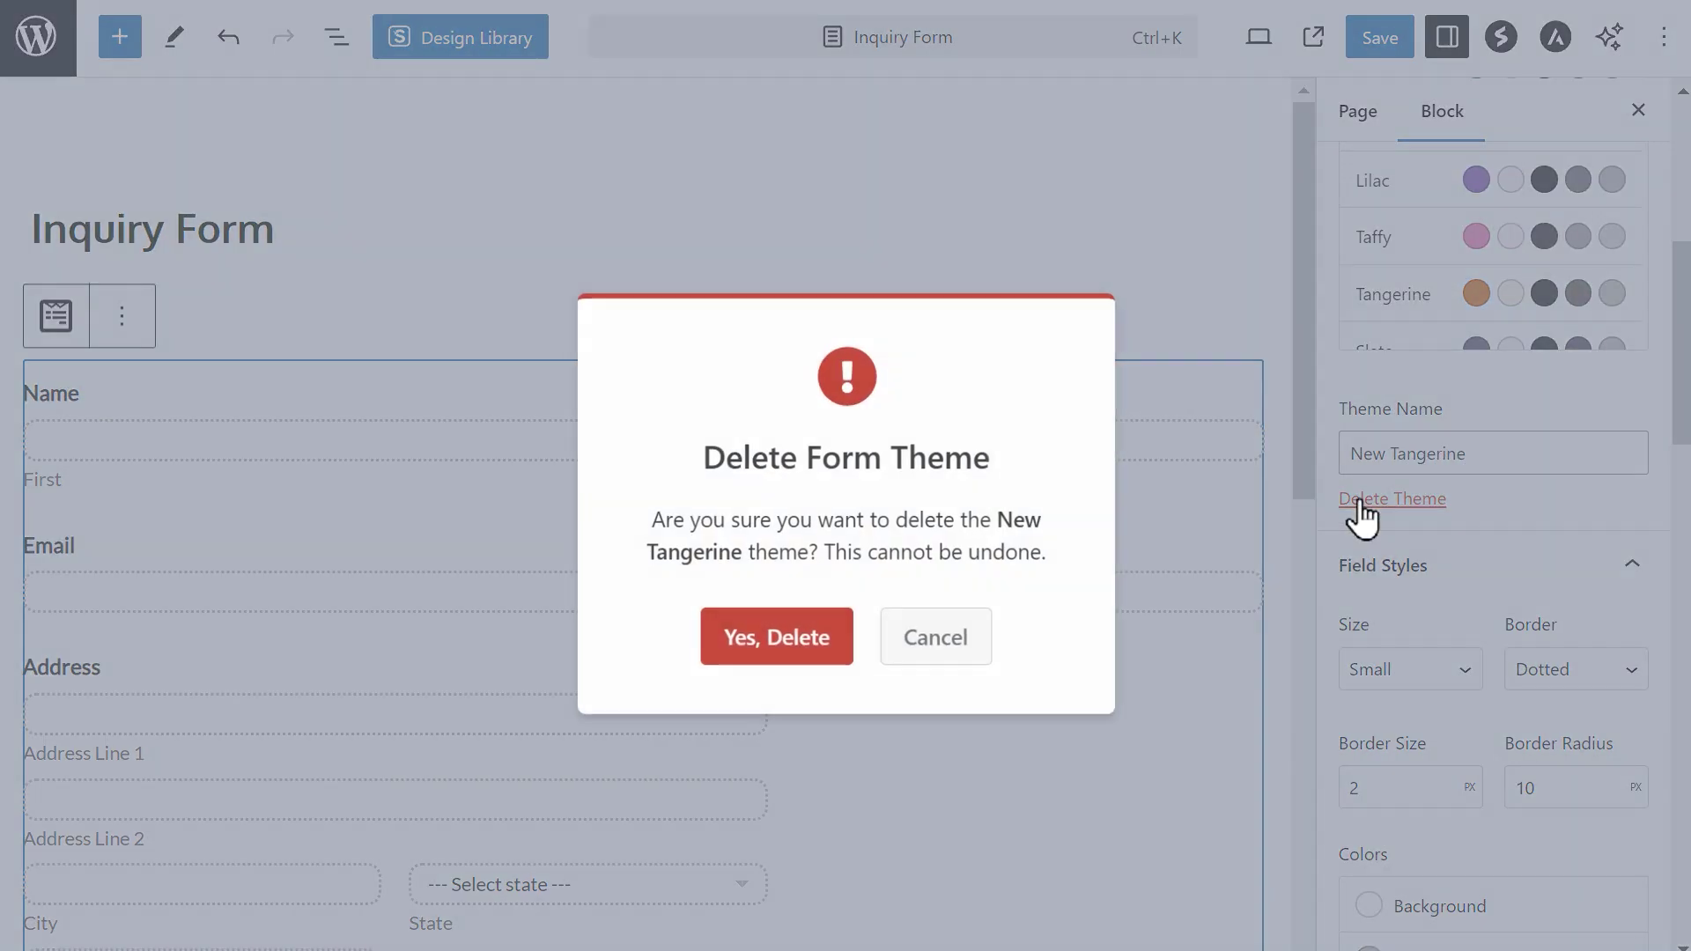
click(837, 663)
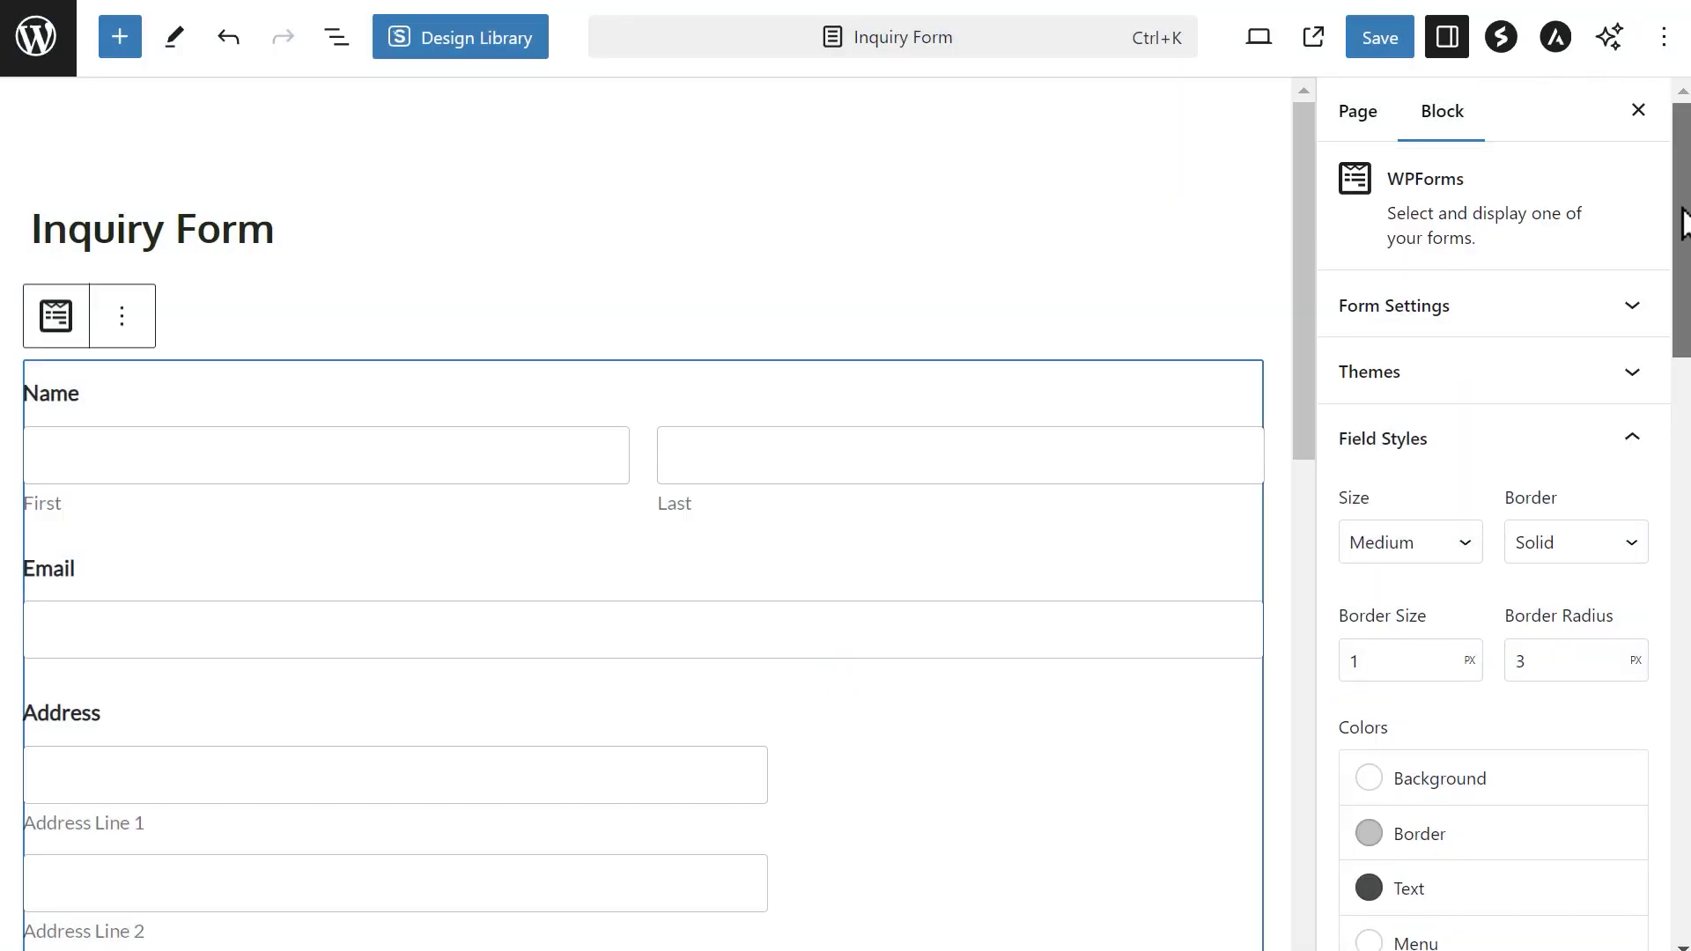
Try small and large field sizes, settling on Medium
drag(1683, 225, 1687, 312)
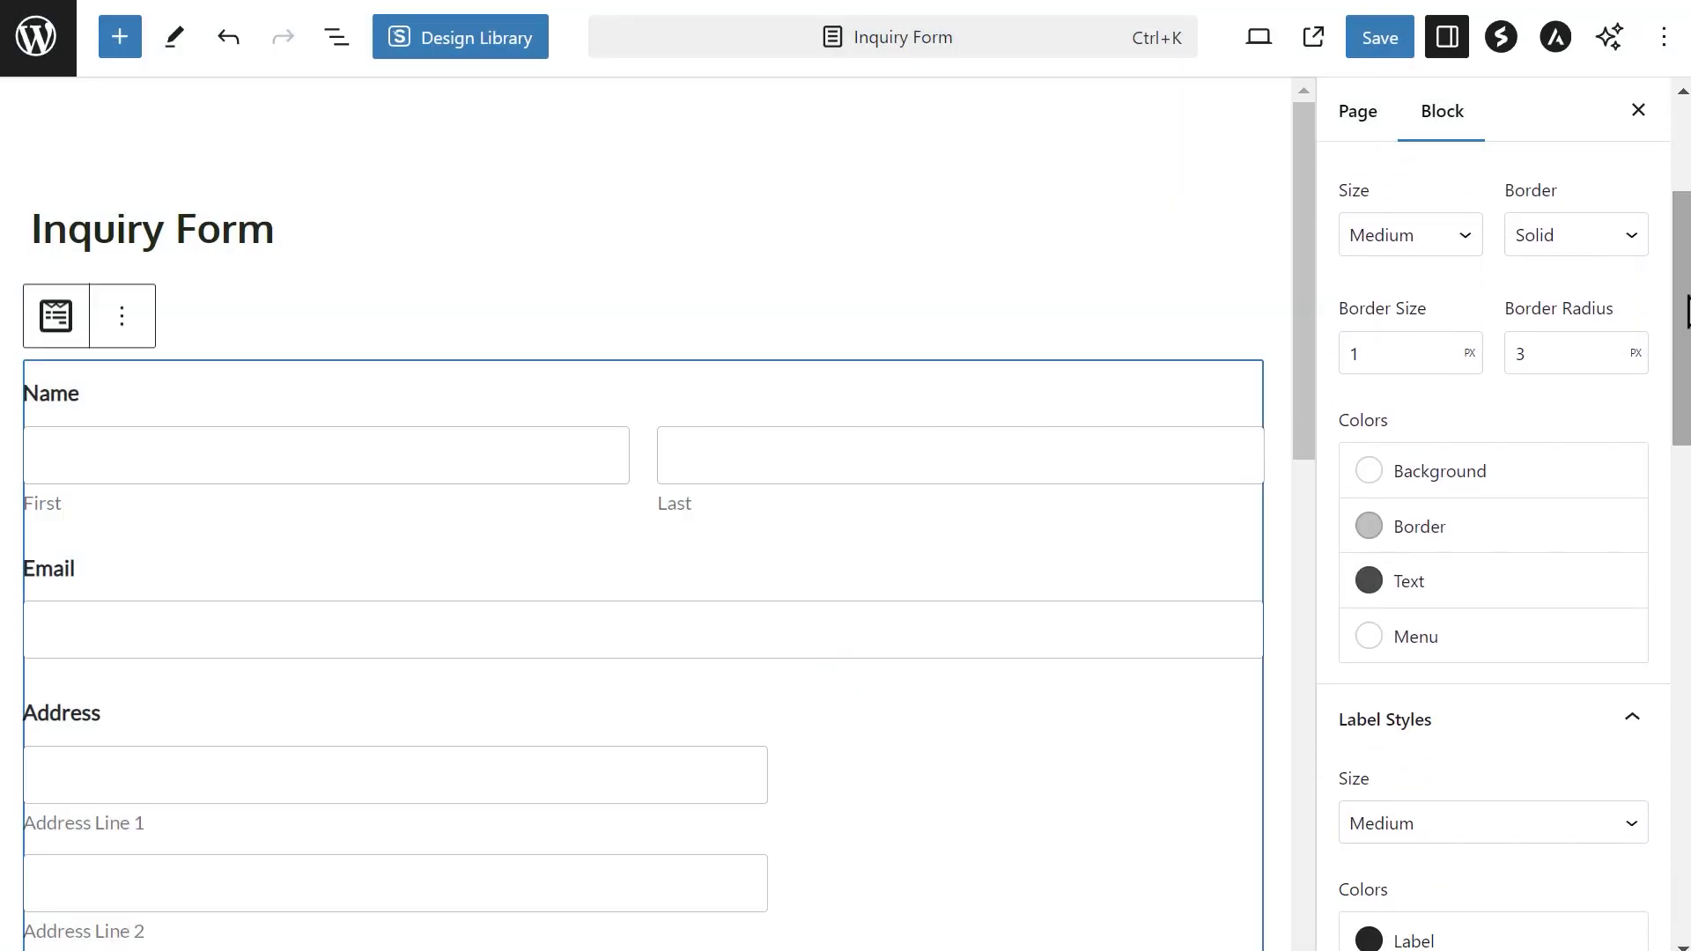
click(1435, 236)
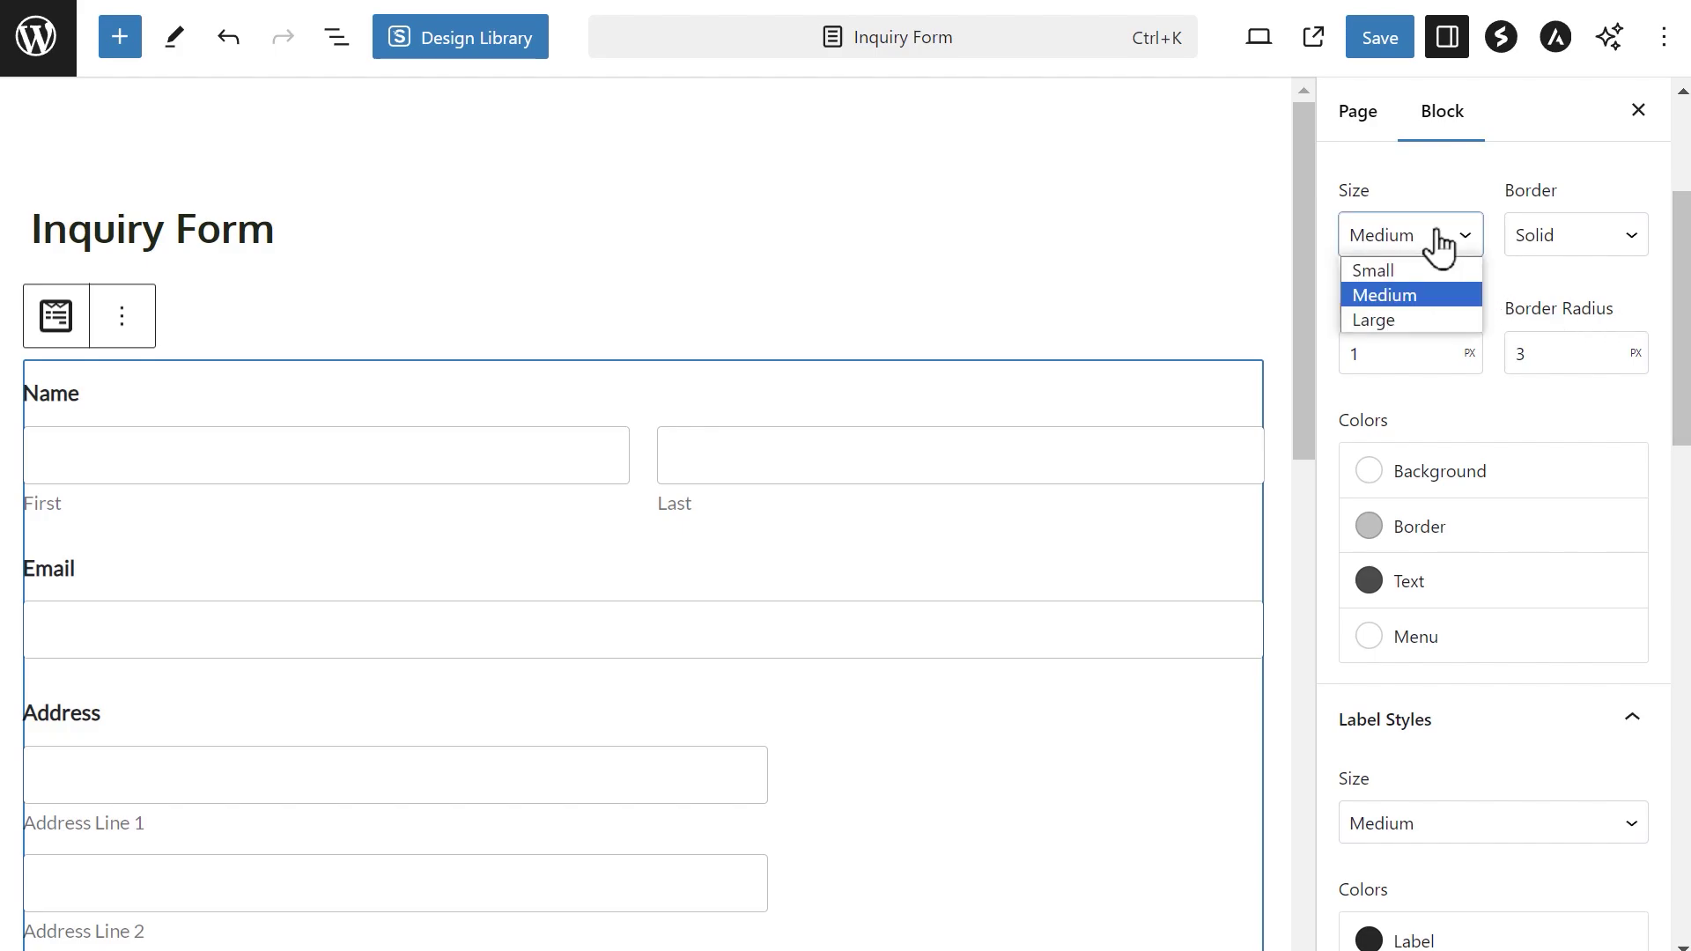
click(1417, 269)
click(1434, 236)
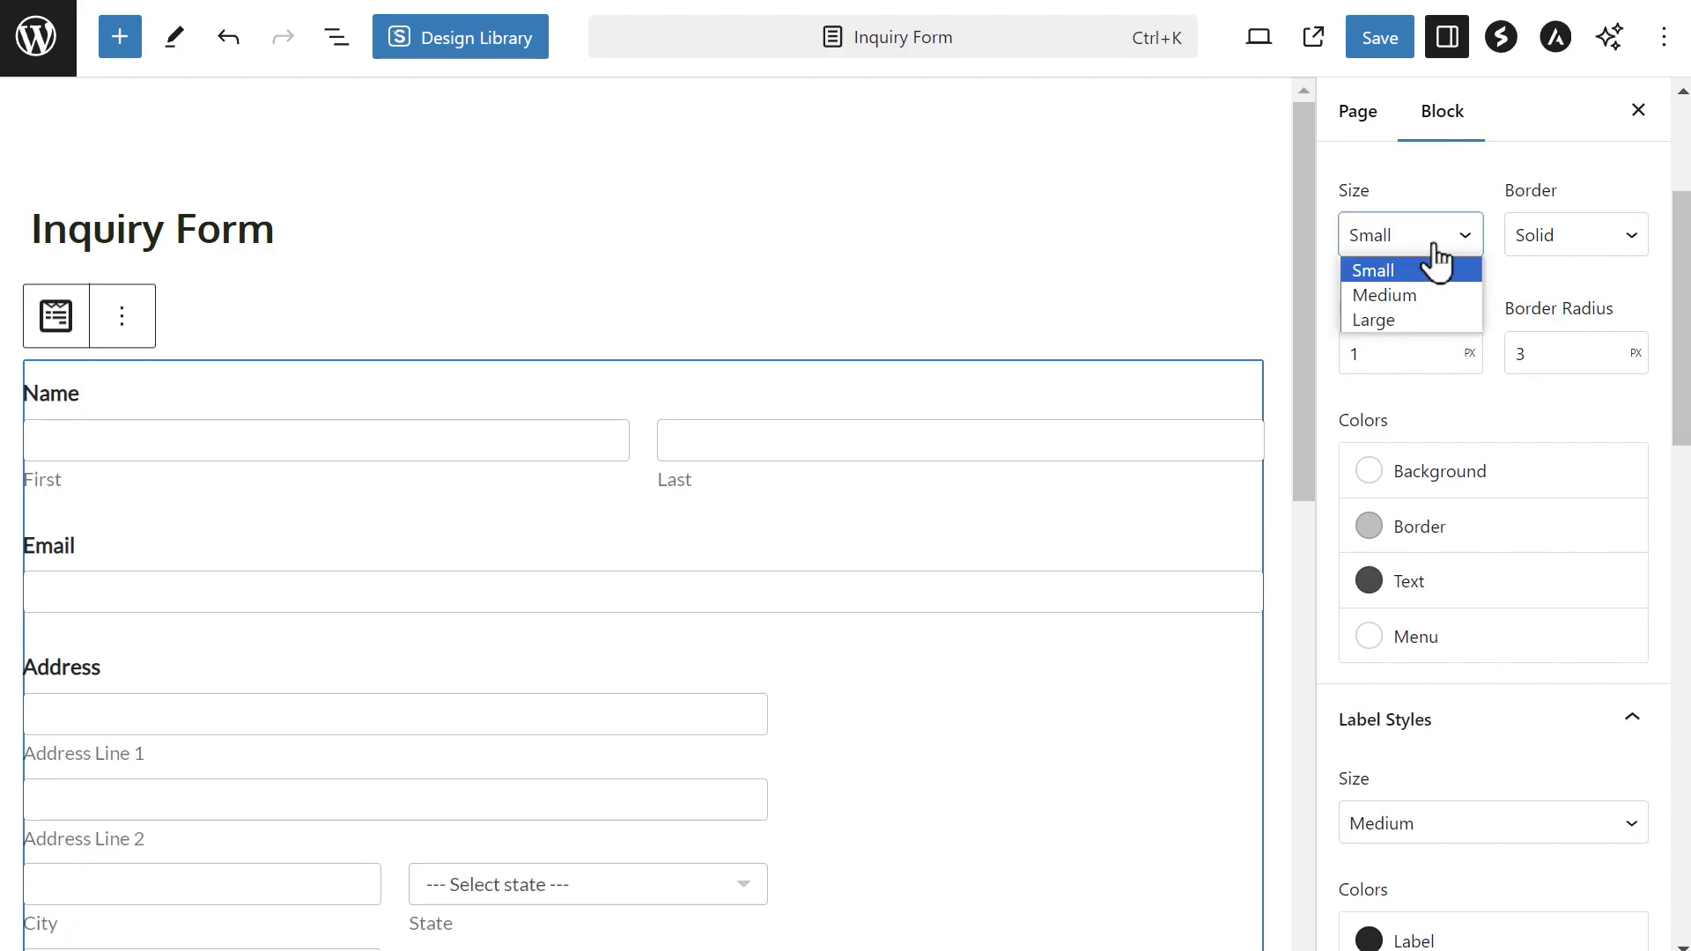
click(1423, 296)
click(1455, 237)
click(1406, 320)
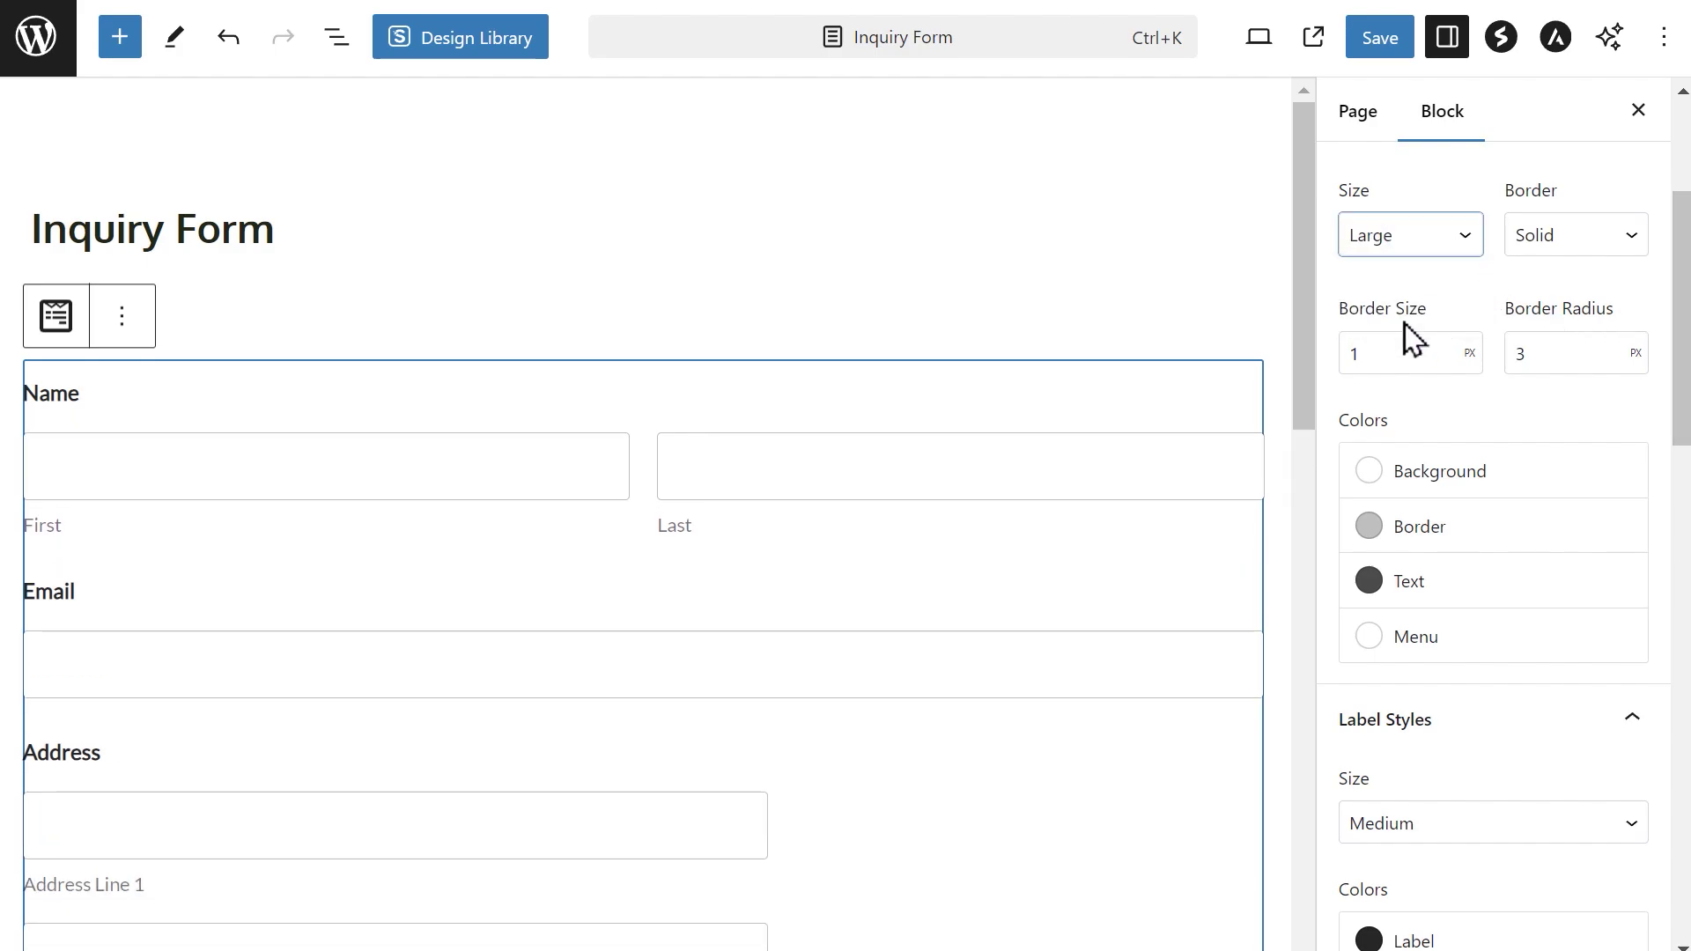
key(Up)
Try dashed, dotted and no field borders before settling on Solid
click(1601, 238)
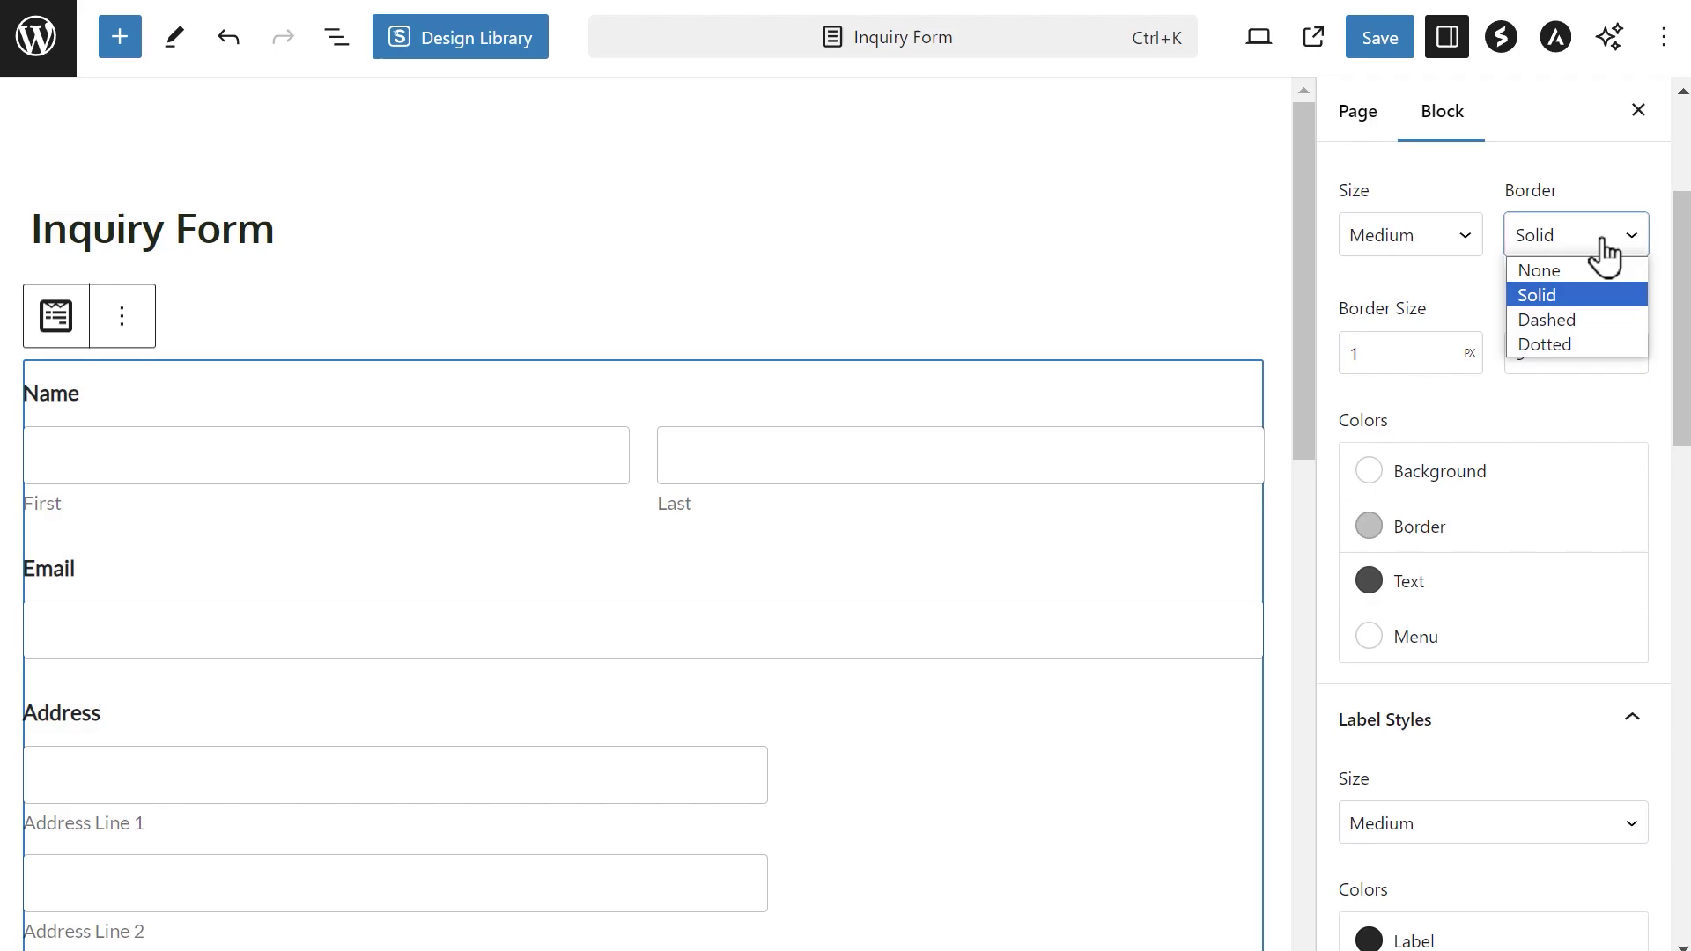
click(1547, 319)
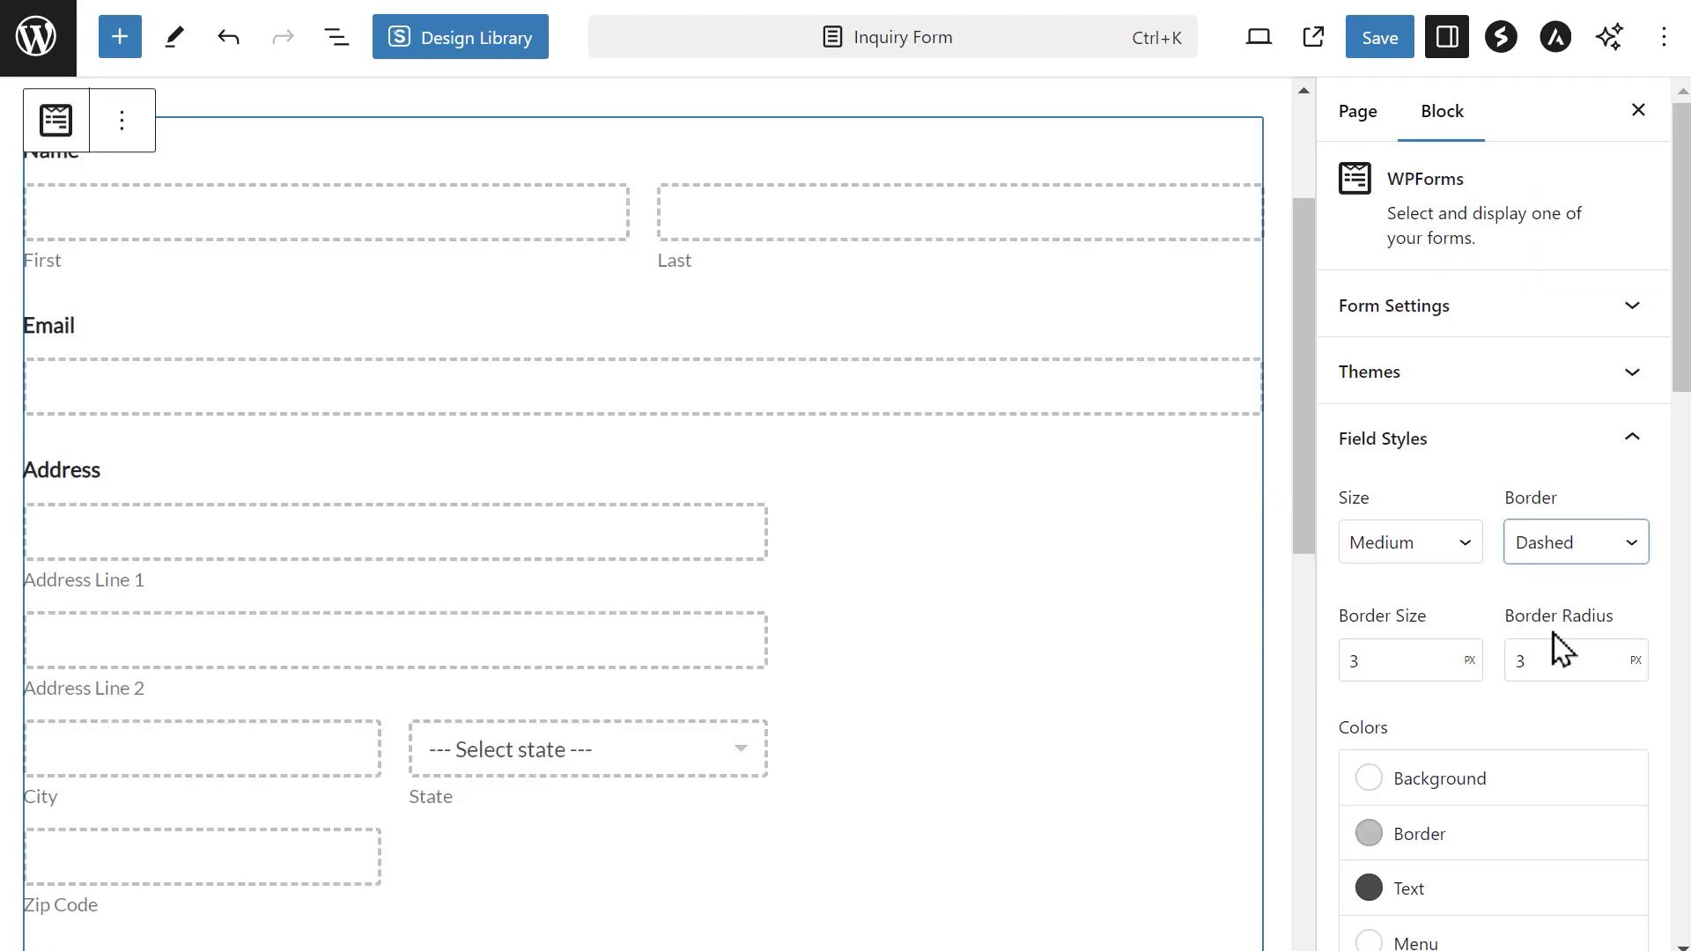
key(Down)
key(Up)
key(Up)
key(Up)
key(Down)
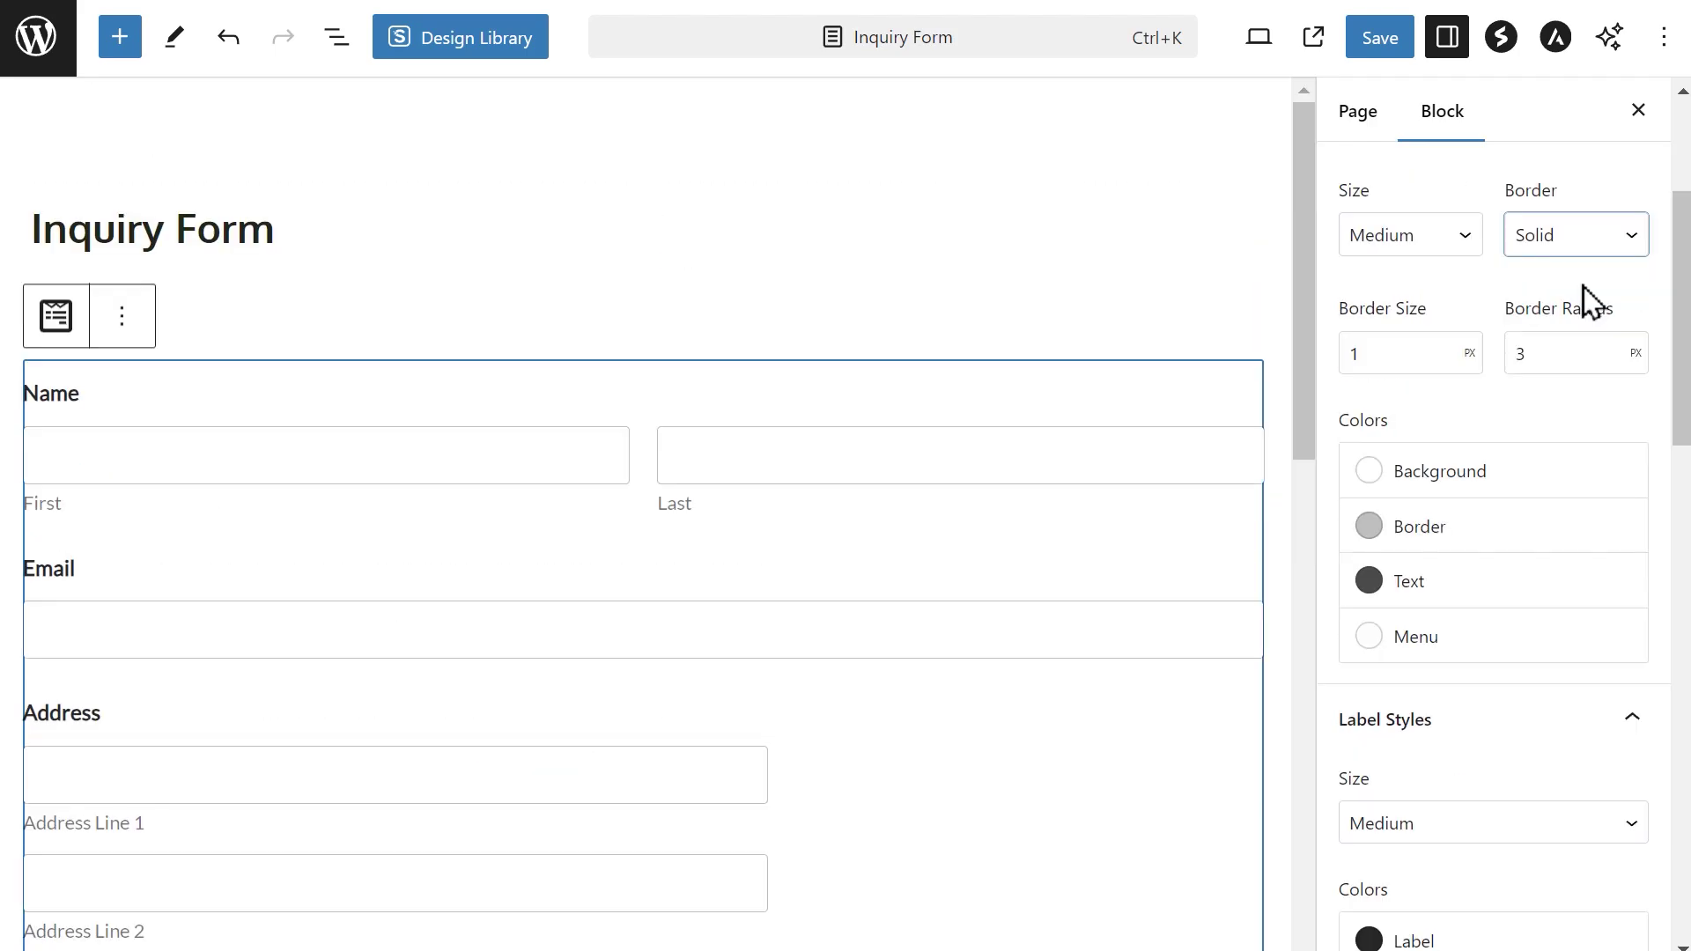
Set the field border size to 2
click(1407, 355)
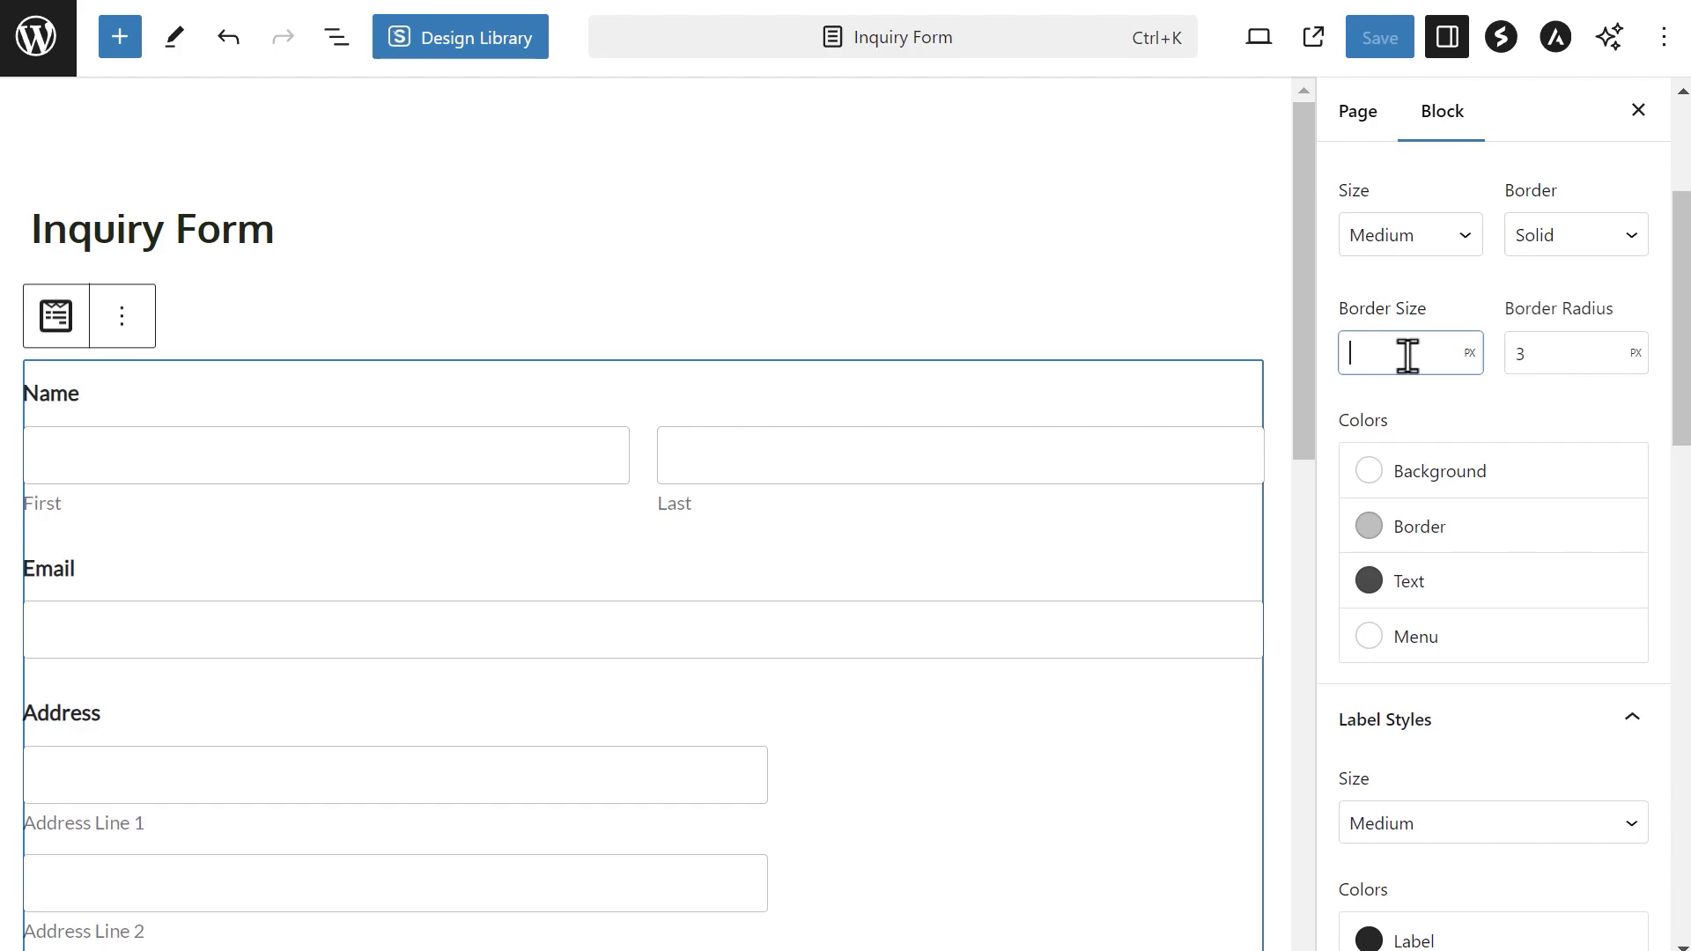
text(5)
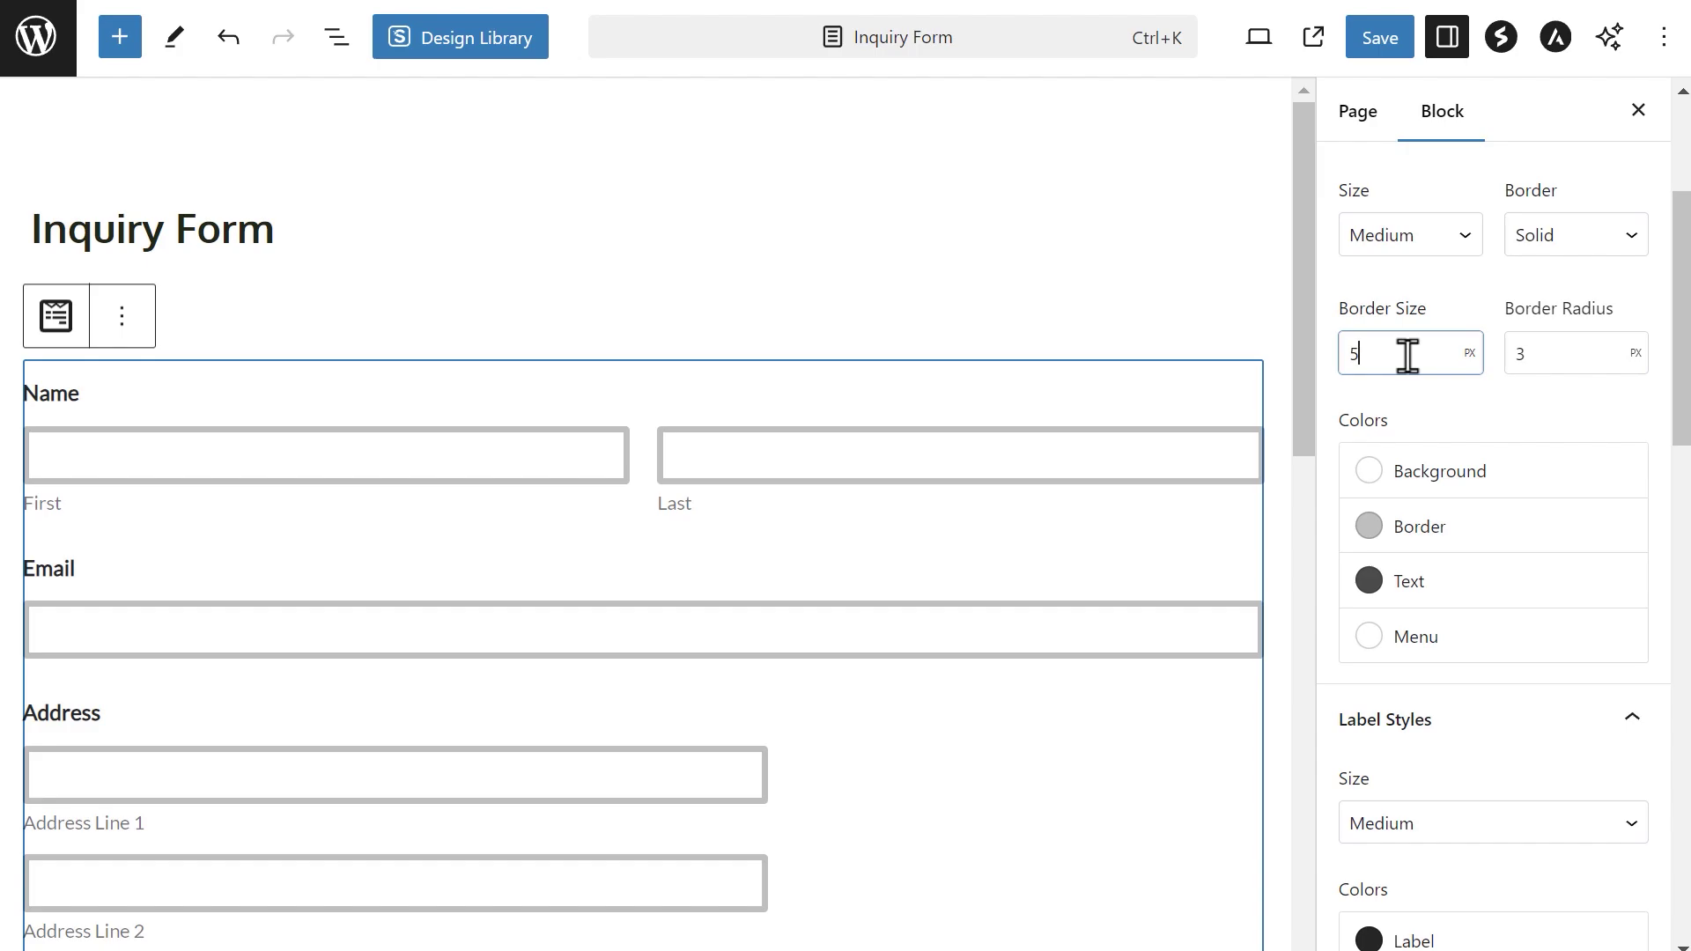
key(BackSpace)
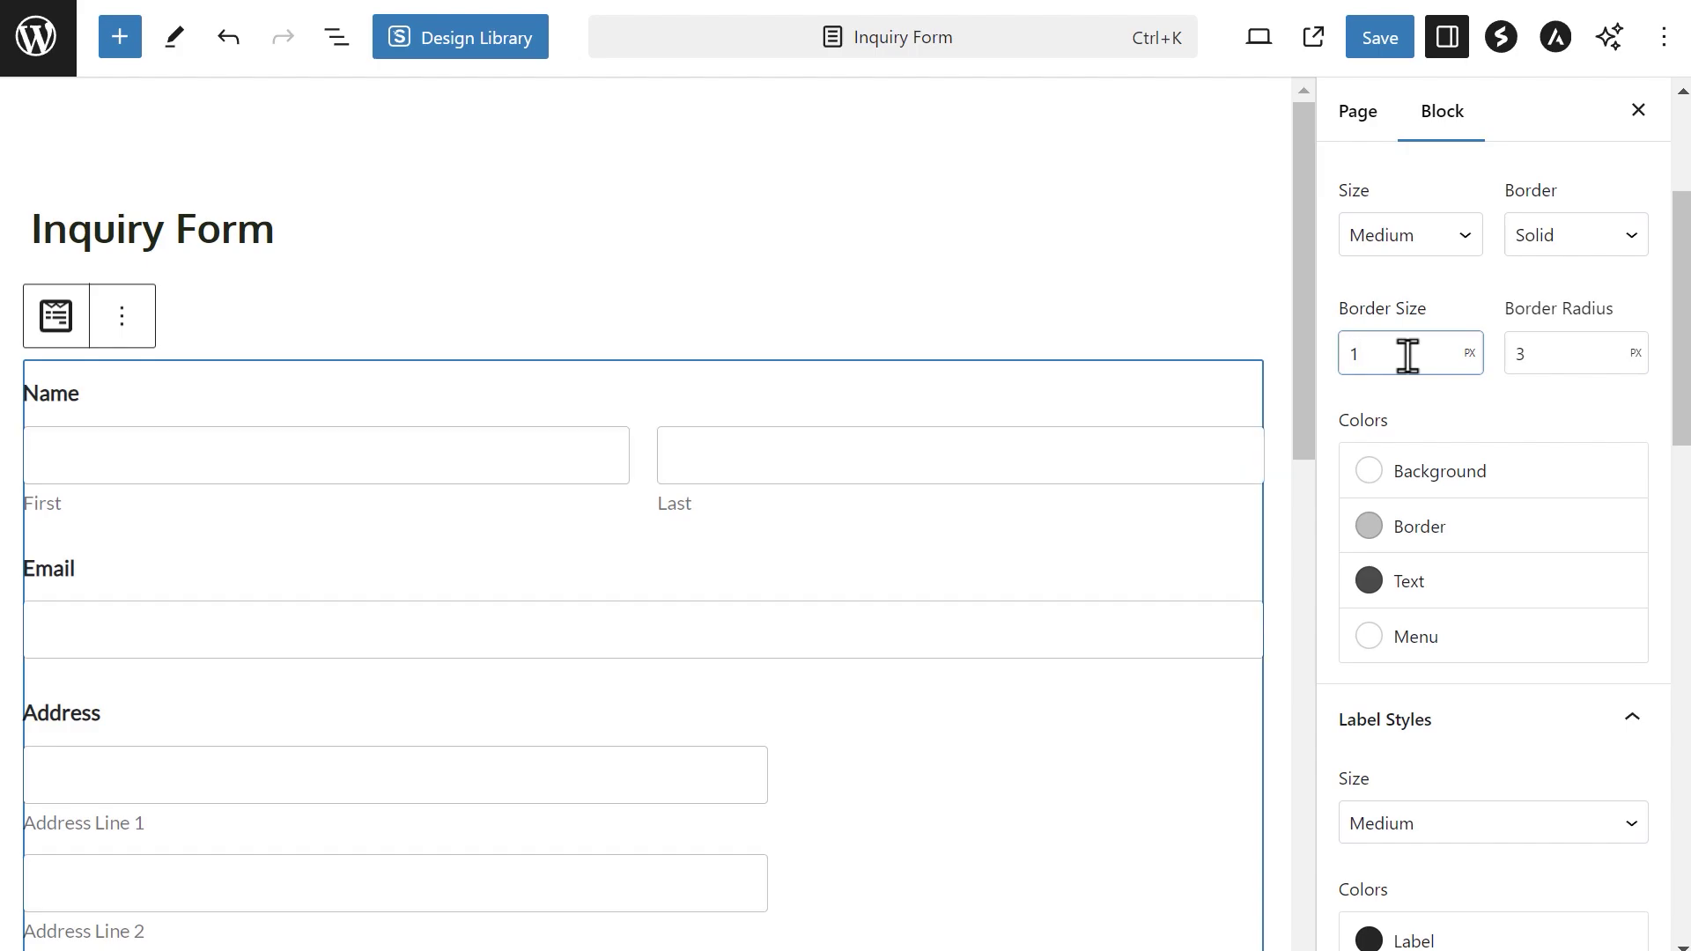
text(1)
key(BackSpace)
text(2)
Set the field border radius to 1 px
click(1542, 359)
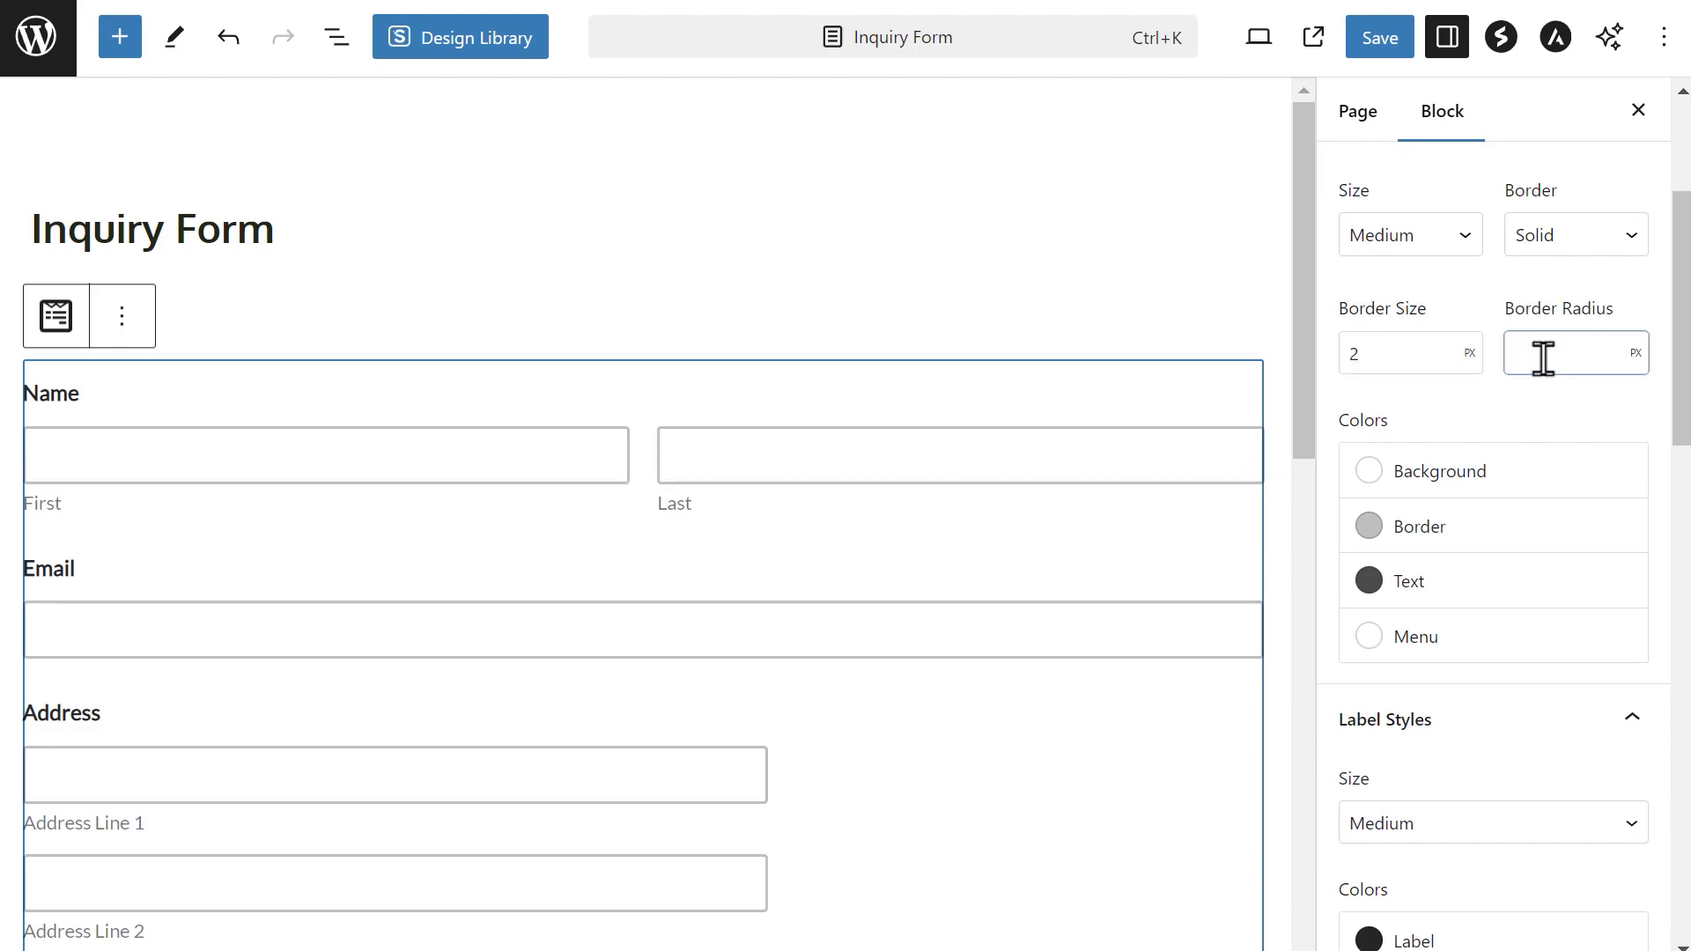
text(10)
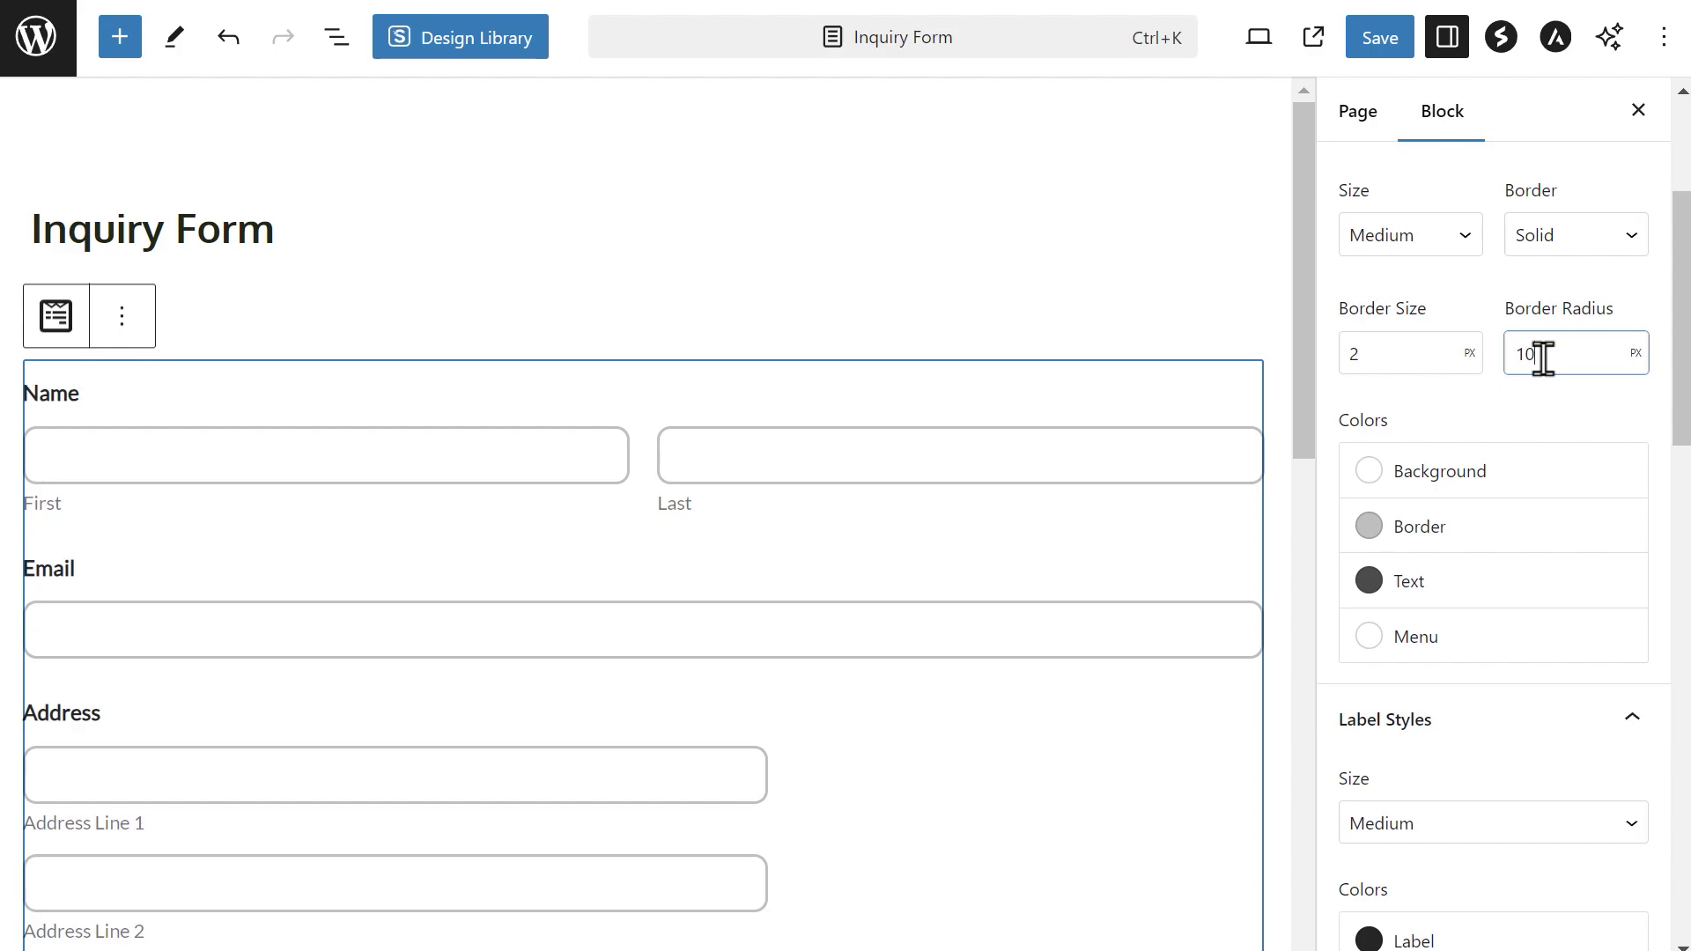
drag(1543, 359, 1492, 352)
key(BackSpace)
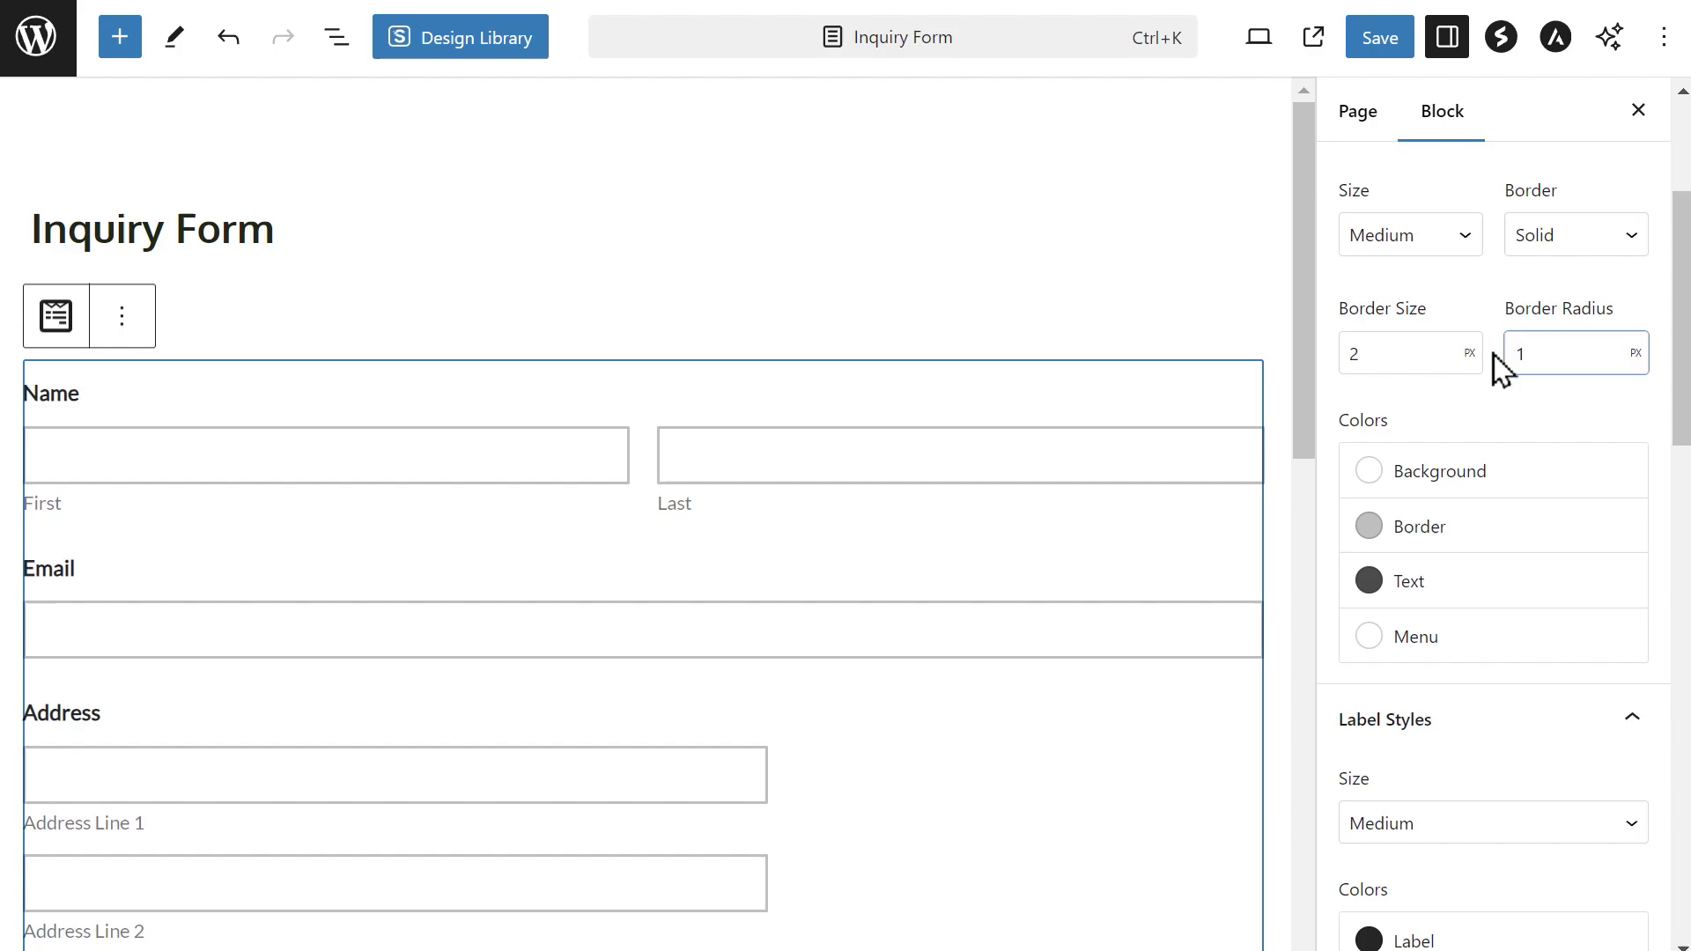
click(1635, 361)
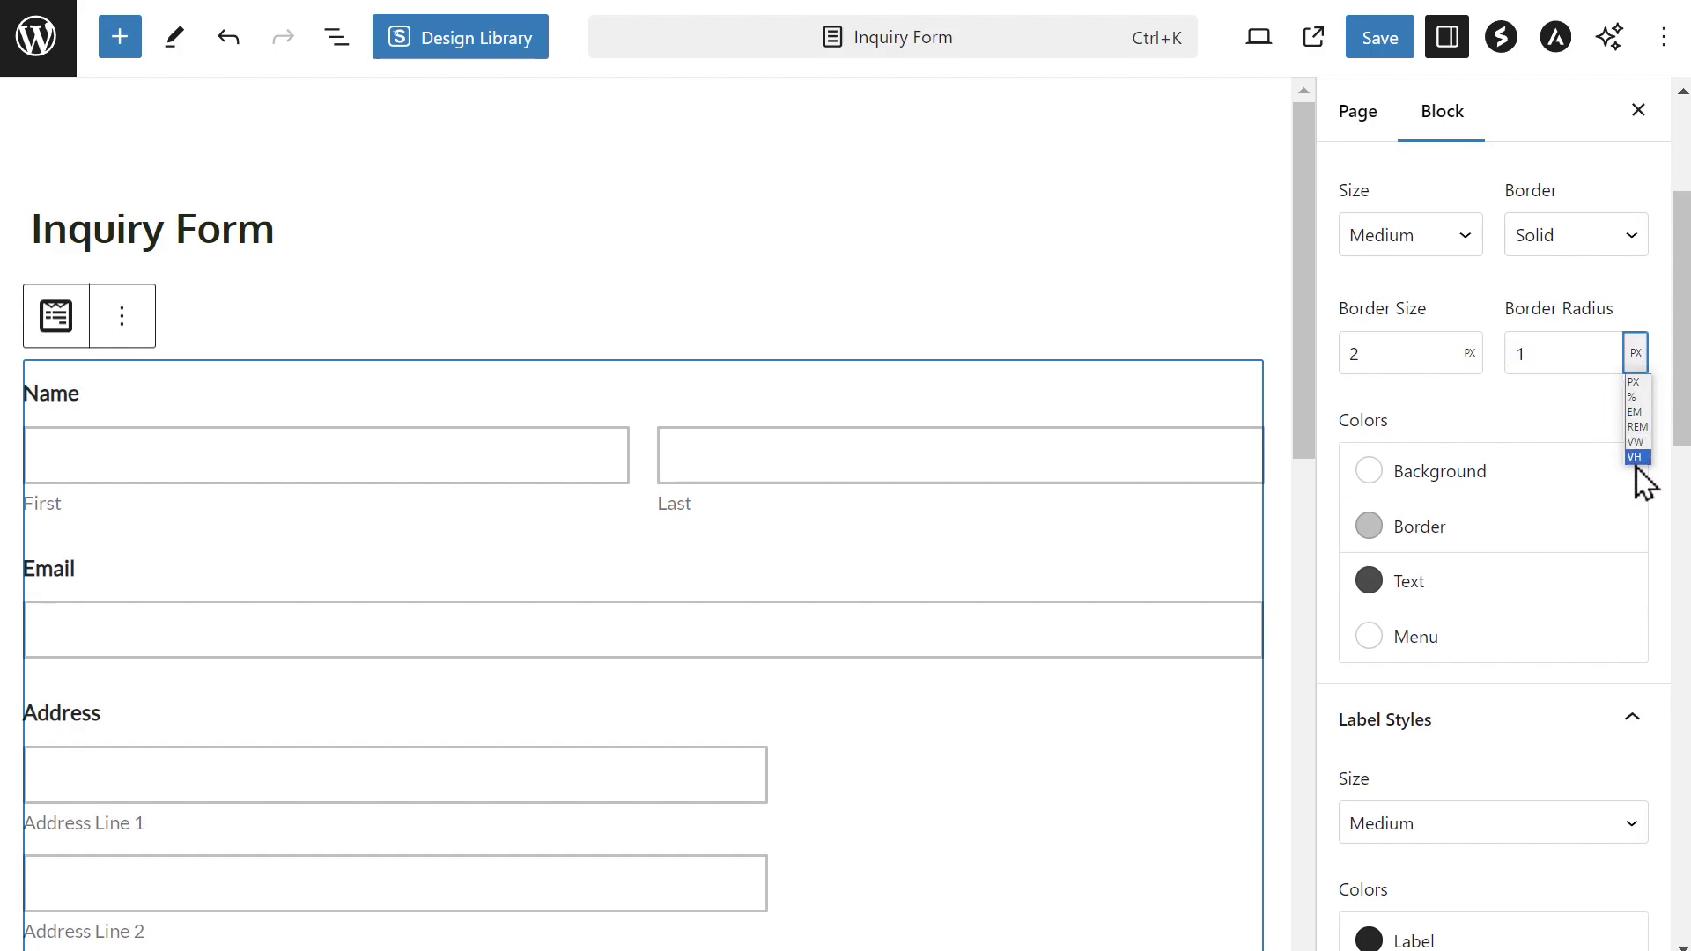
click(1635, 383)
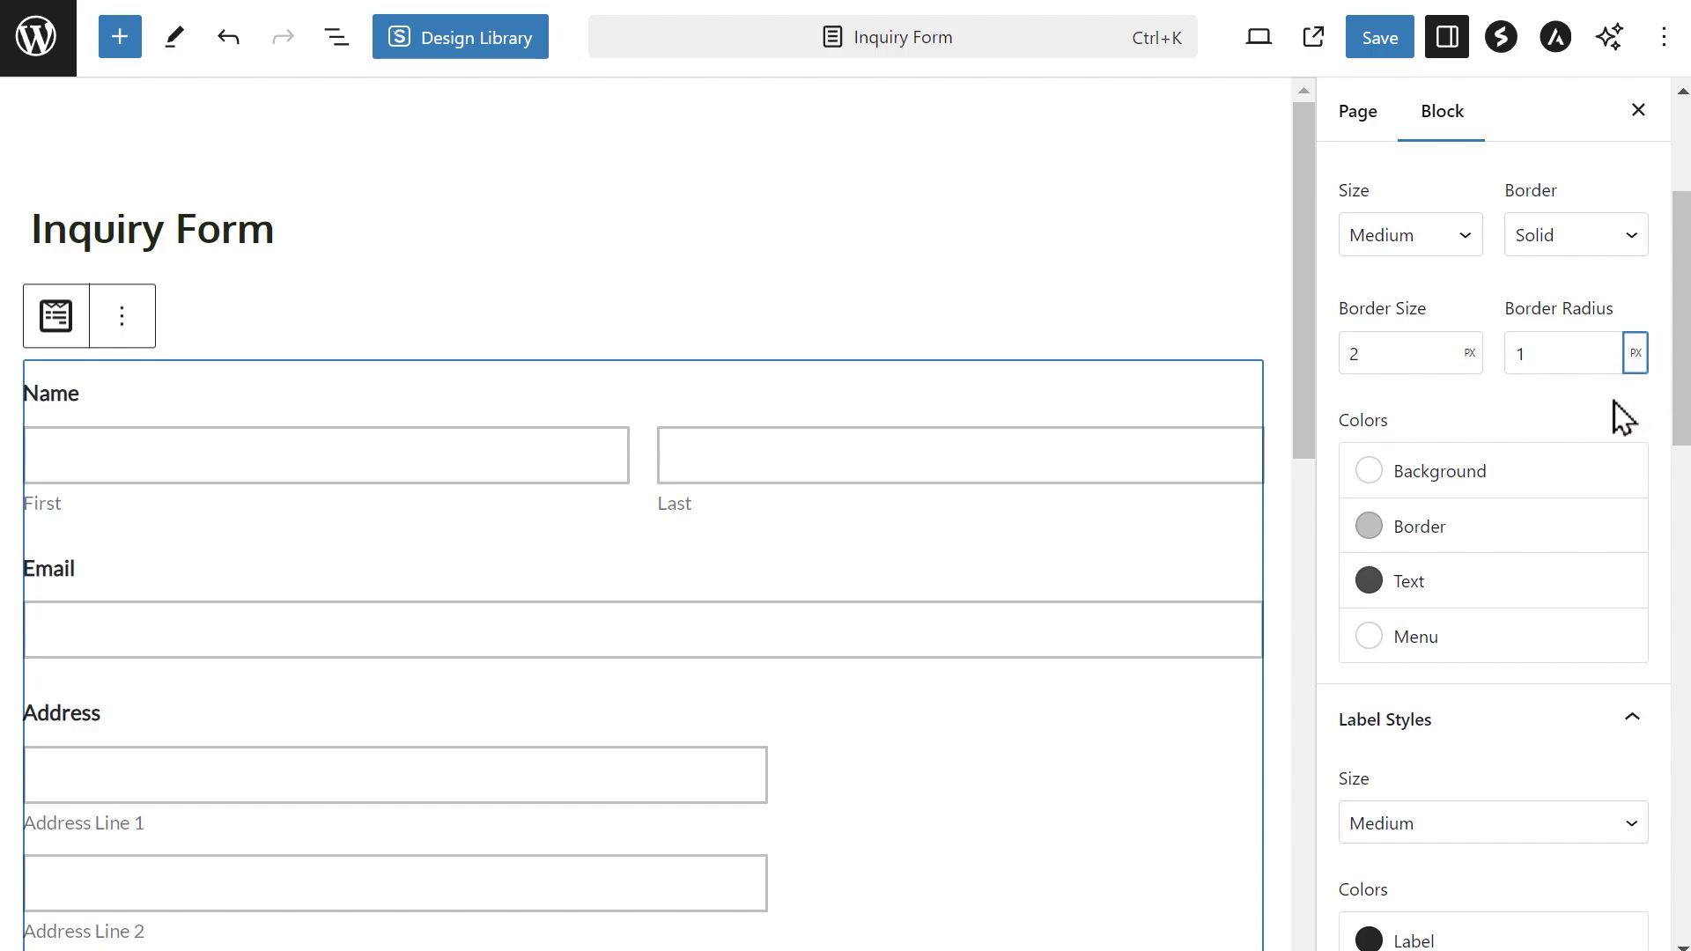
click(1615, 415)
Set the field background to Theme Color 5 after trying green, light grey and custom hues
click(1469, 480)
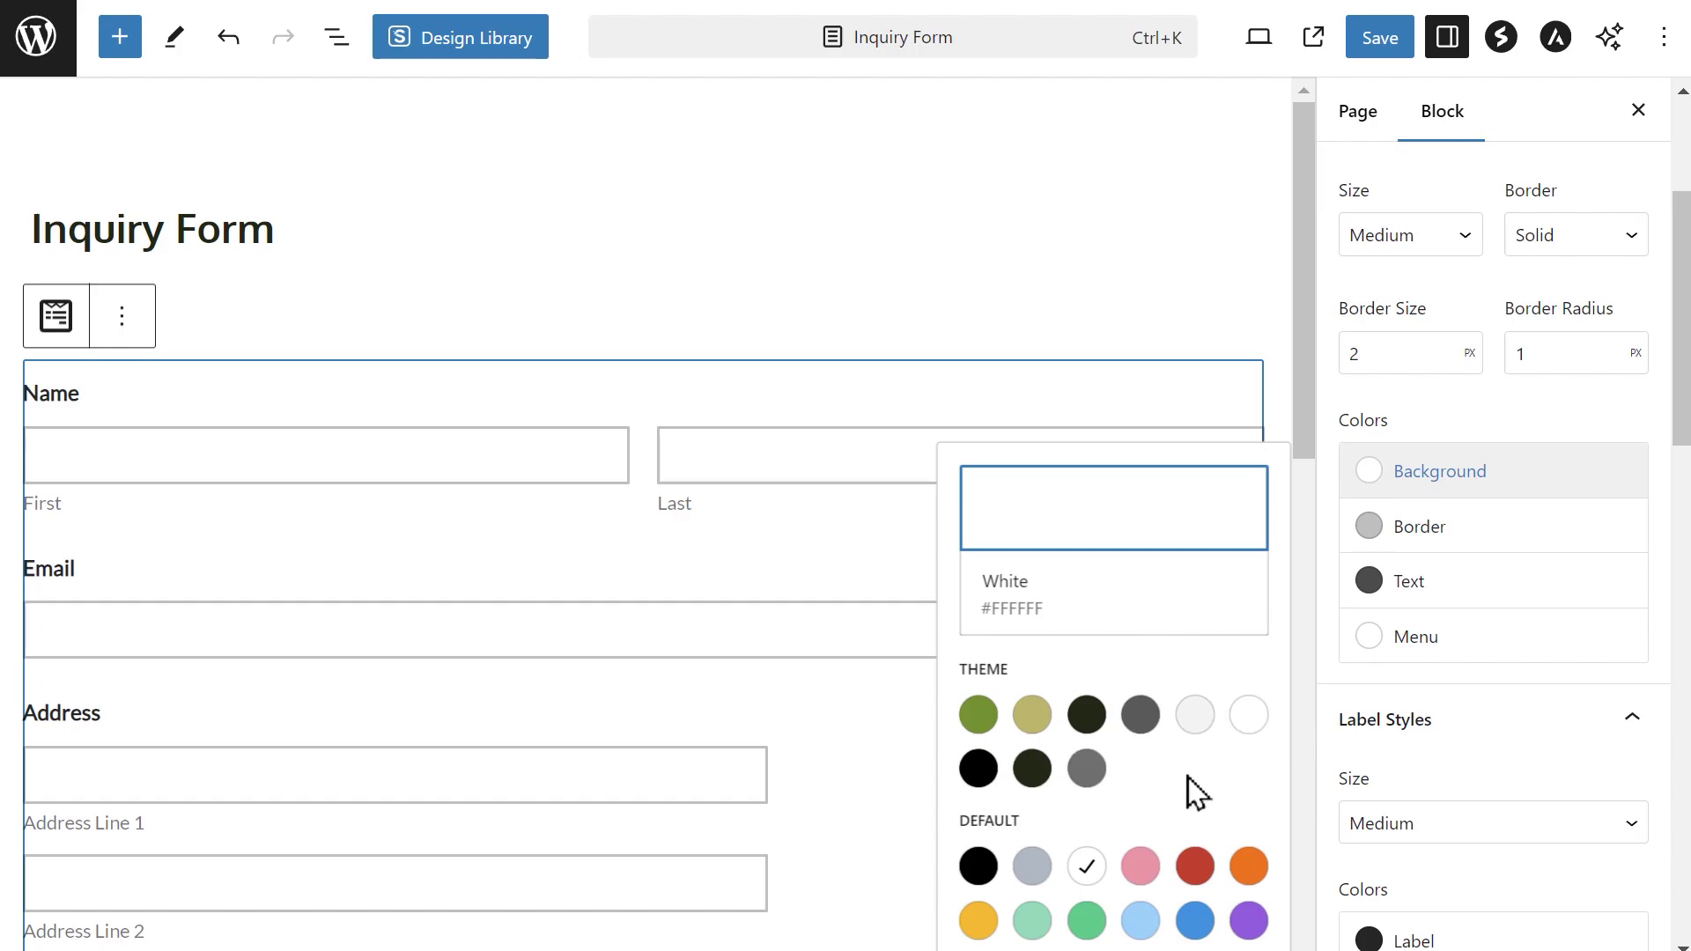
click(976, 715)
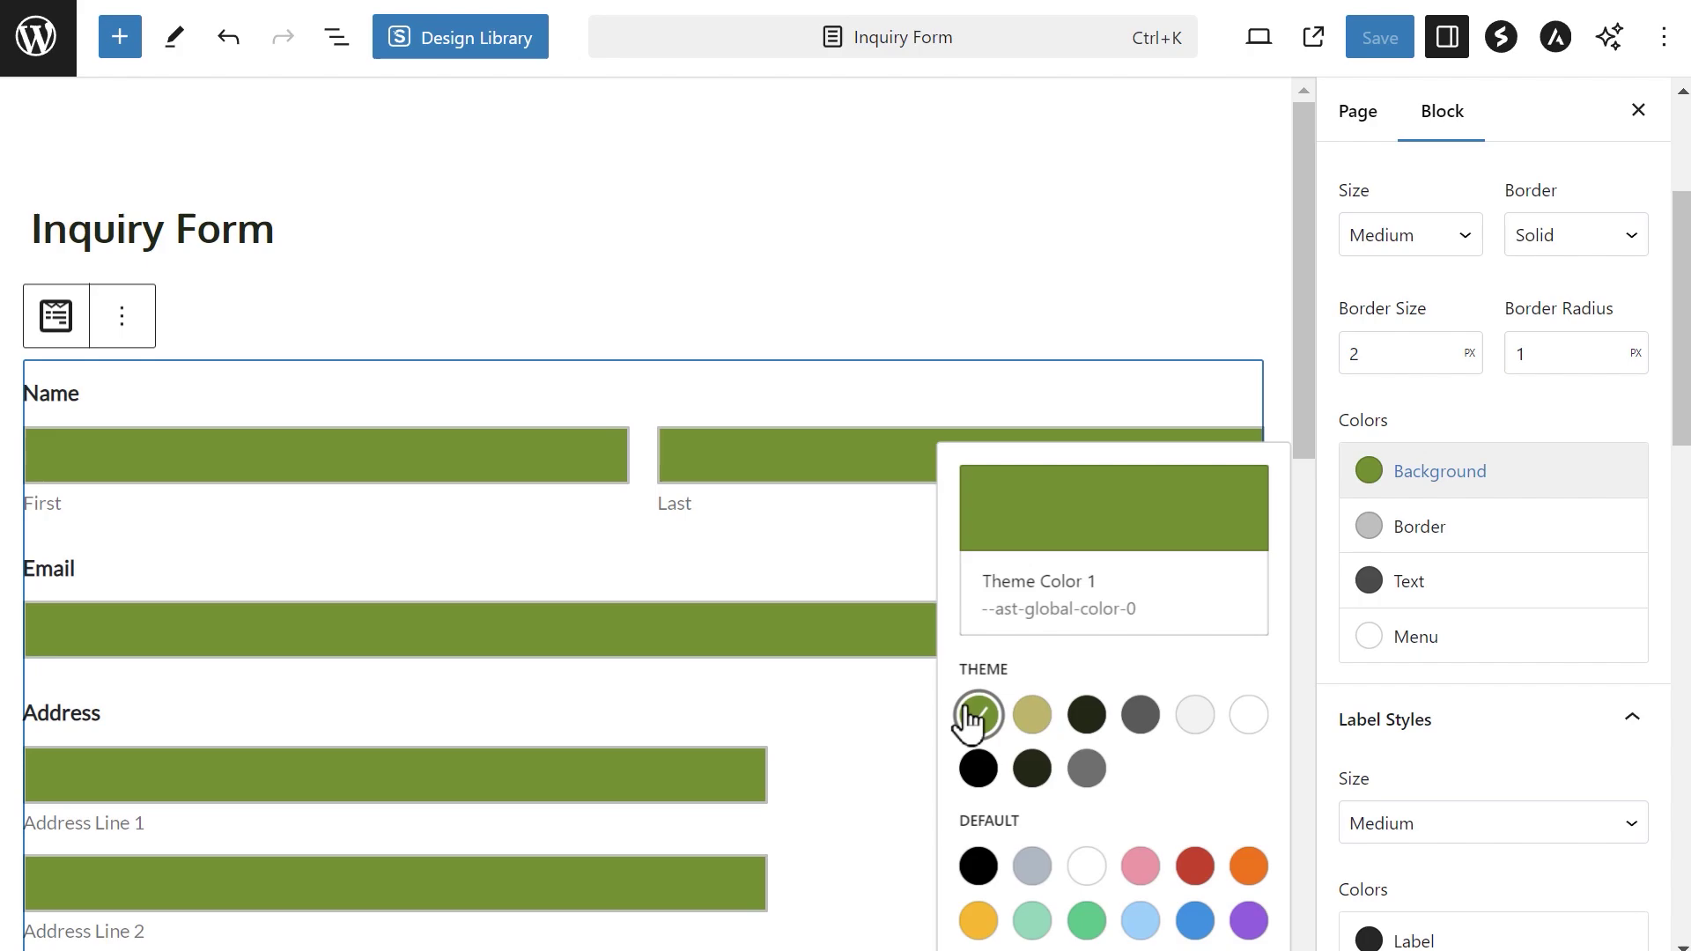
click(1196, 718)
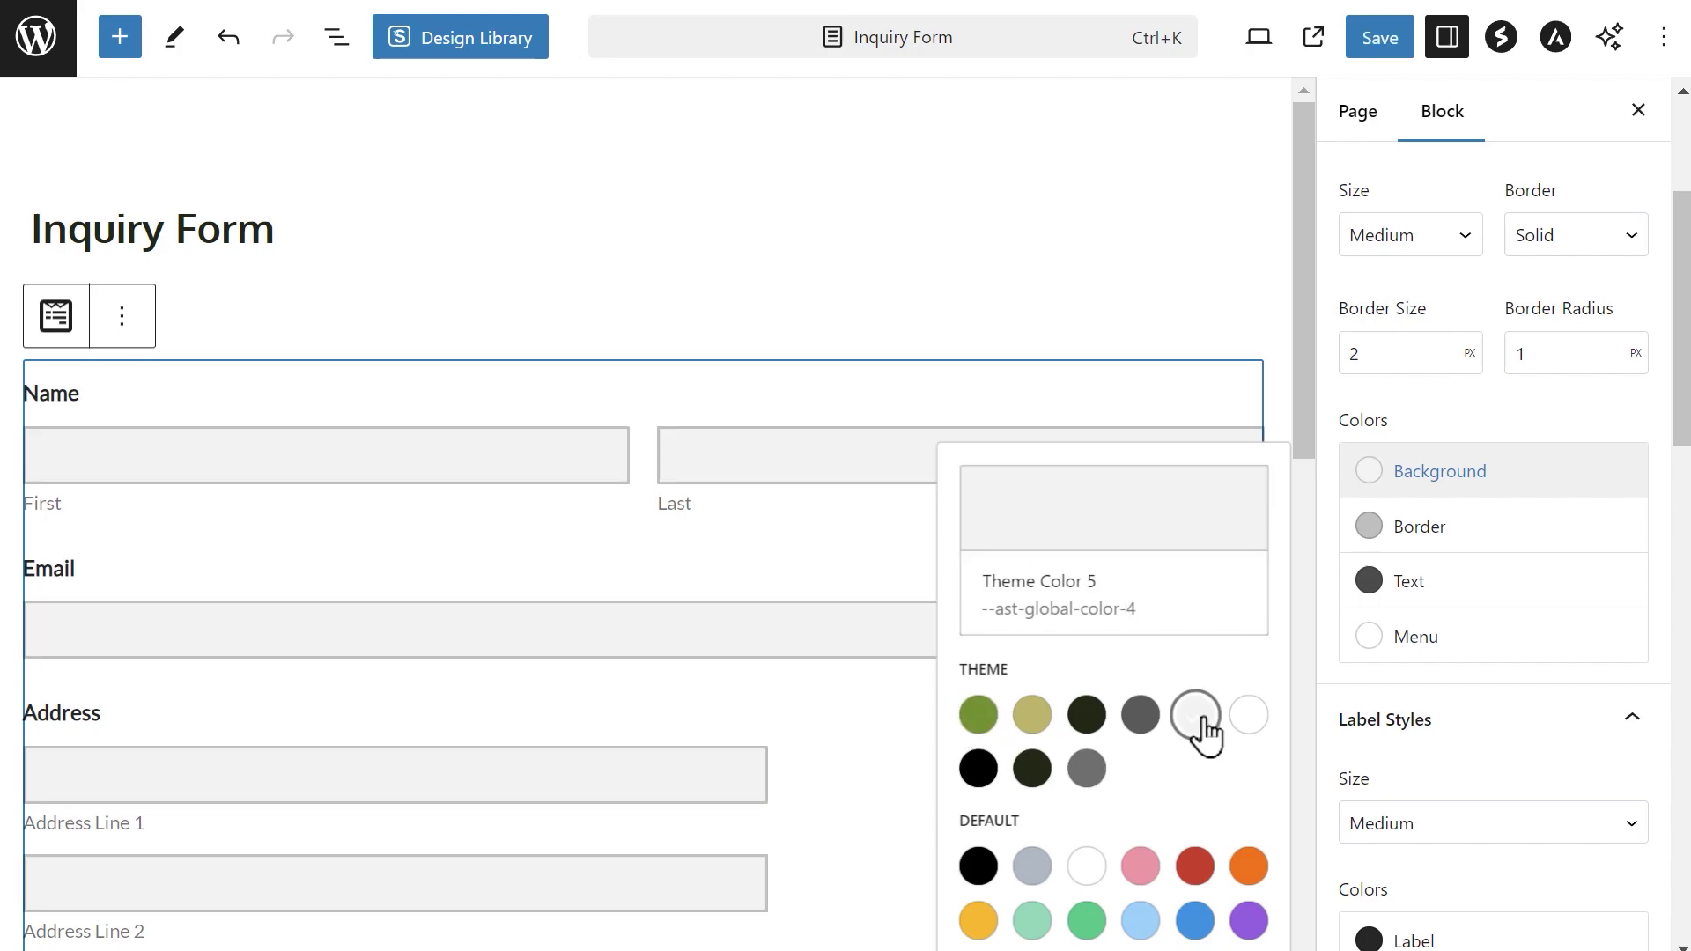
click(1189, 529)
mouse_move(670, 792)
mouse_down()
mouse_move(868, 804)
mouse_move(641, 800)
mouse_up()
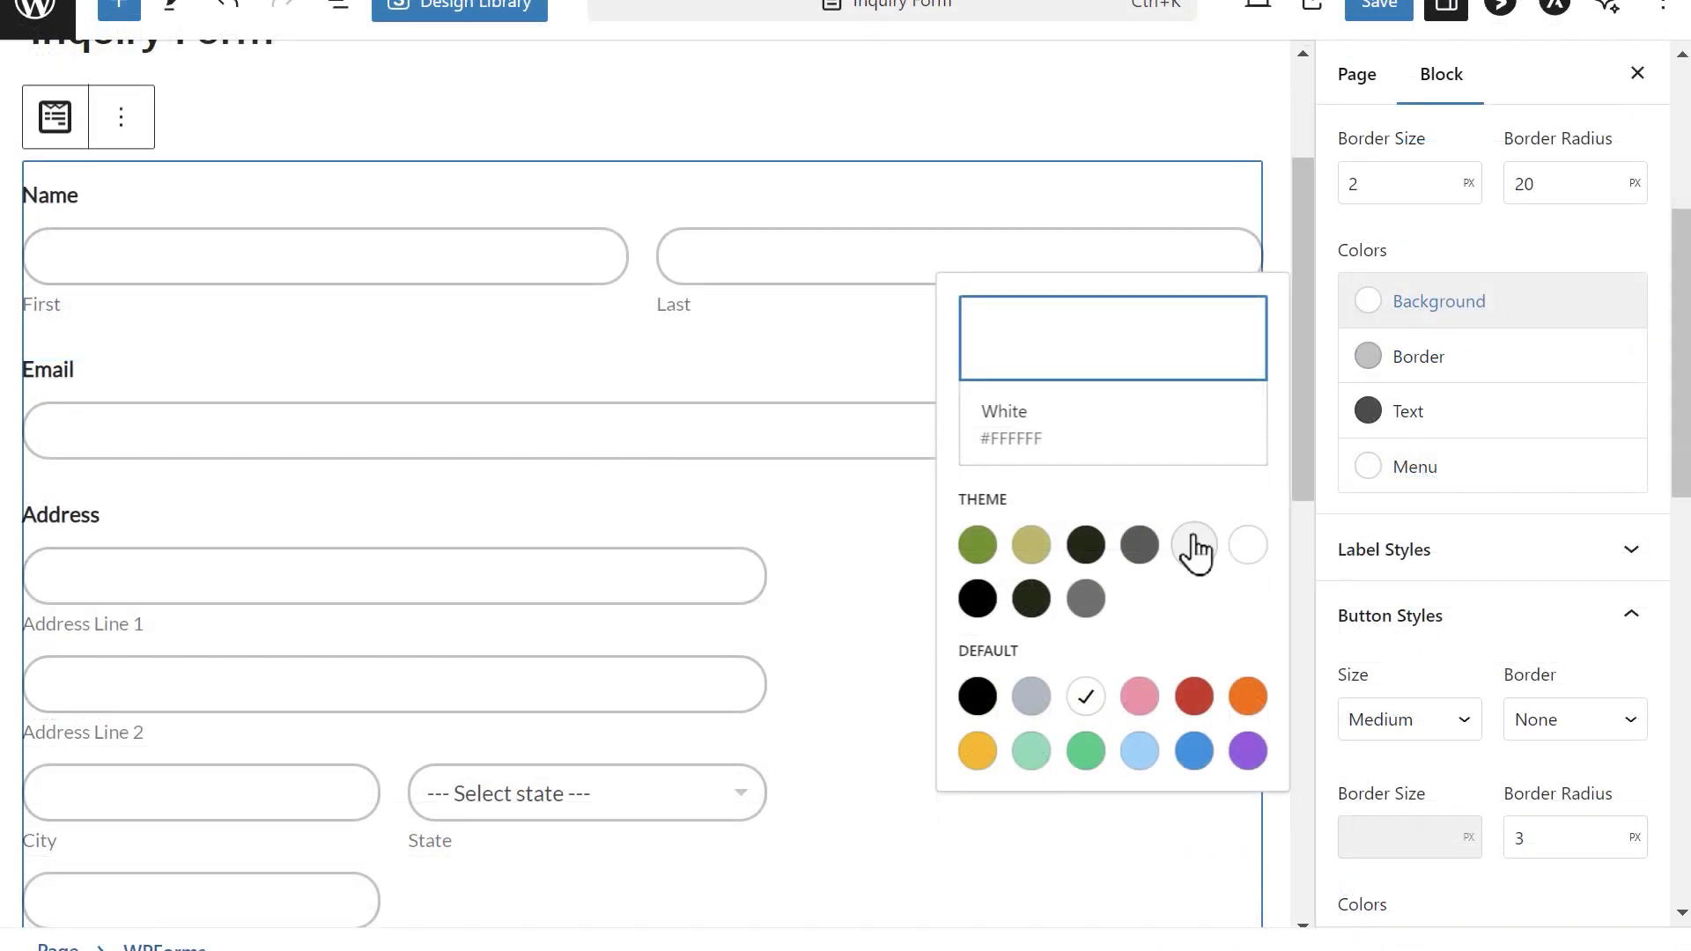
click(1194, 546)
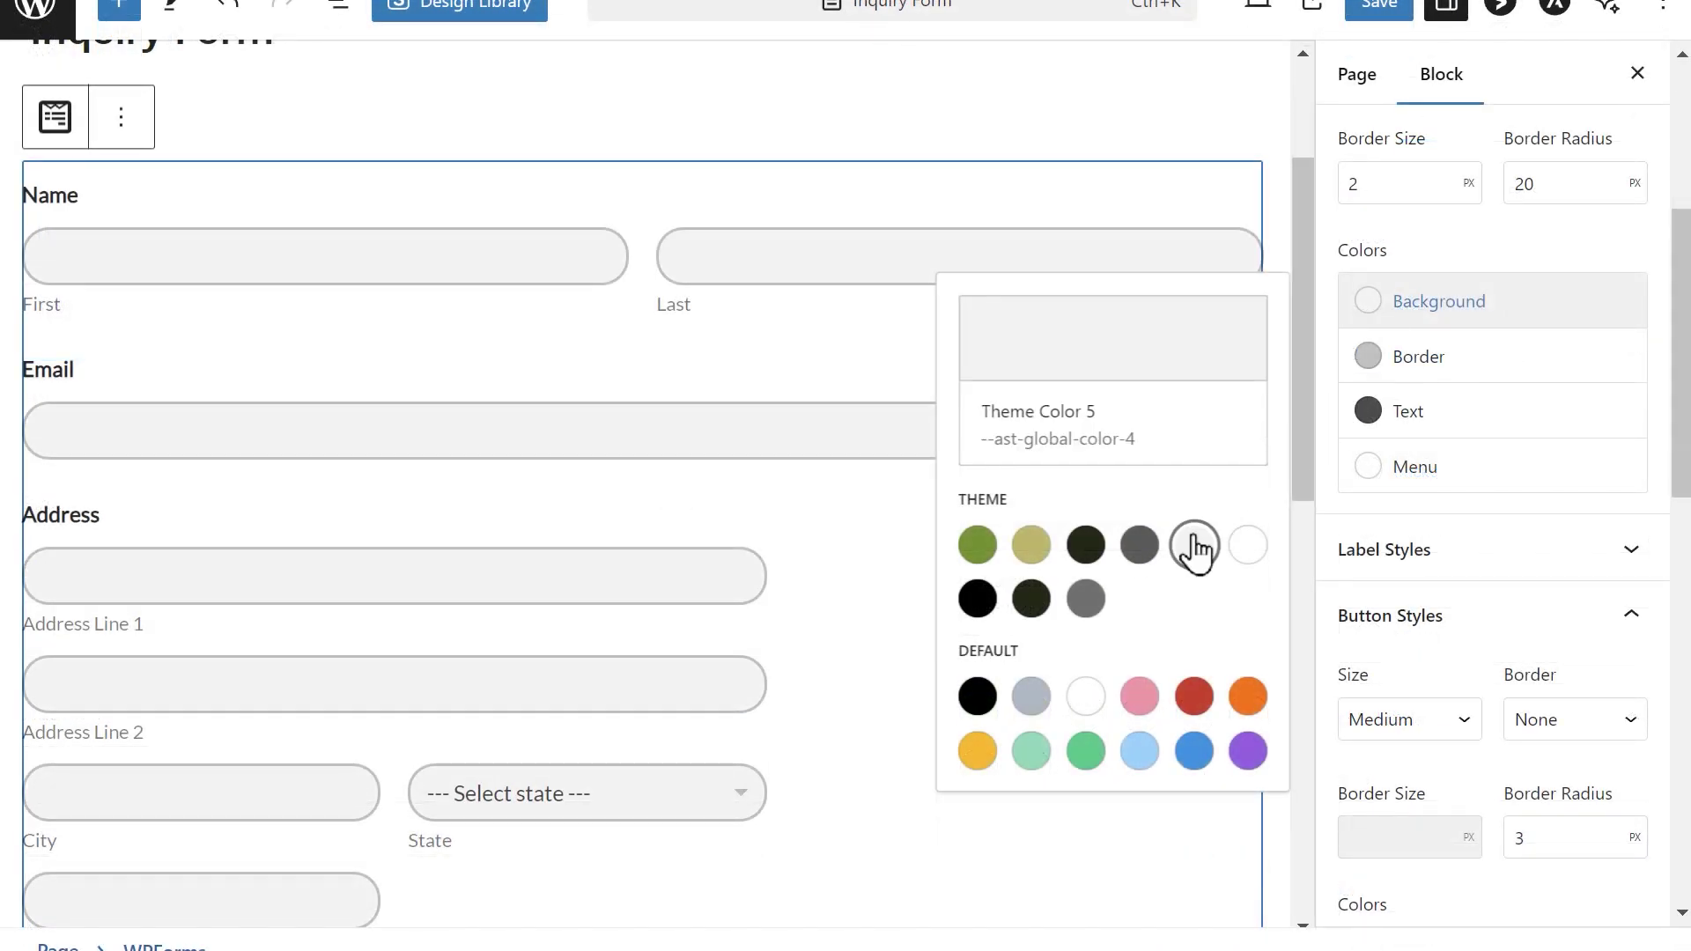
Set the field border colour to green and the menu colour to Theme Color 5
click(1468, 377)
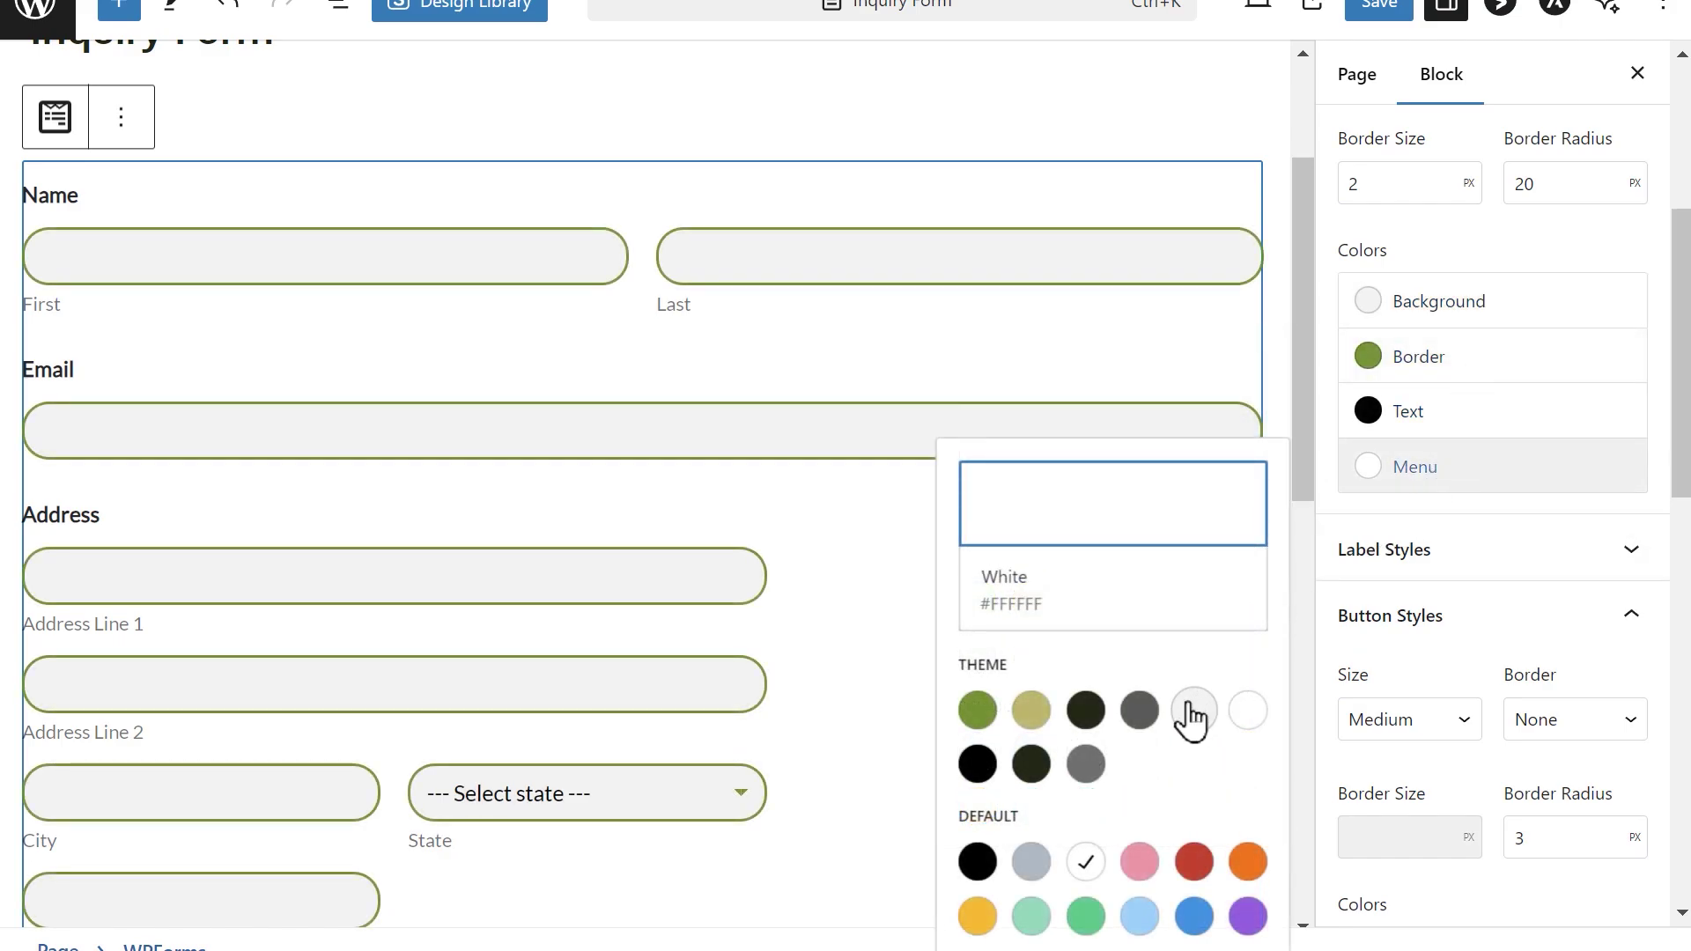
click(1194, 714)
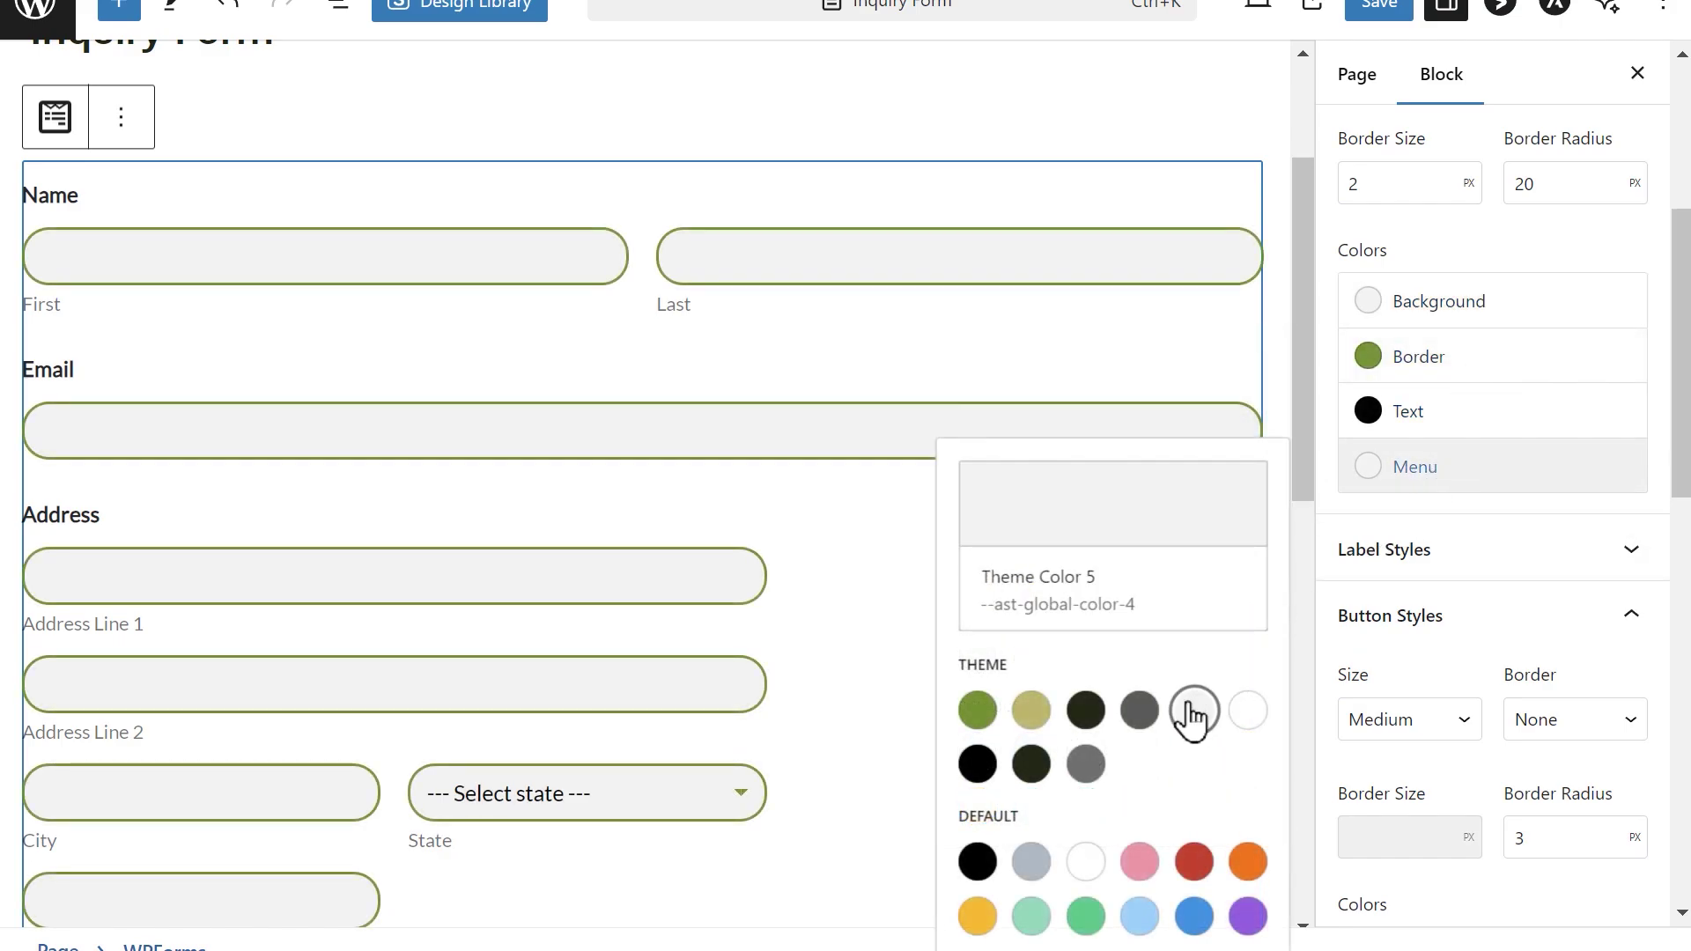
click(1475, 518)
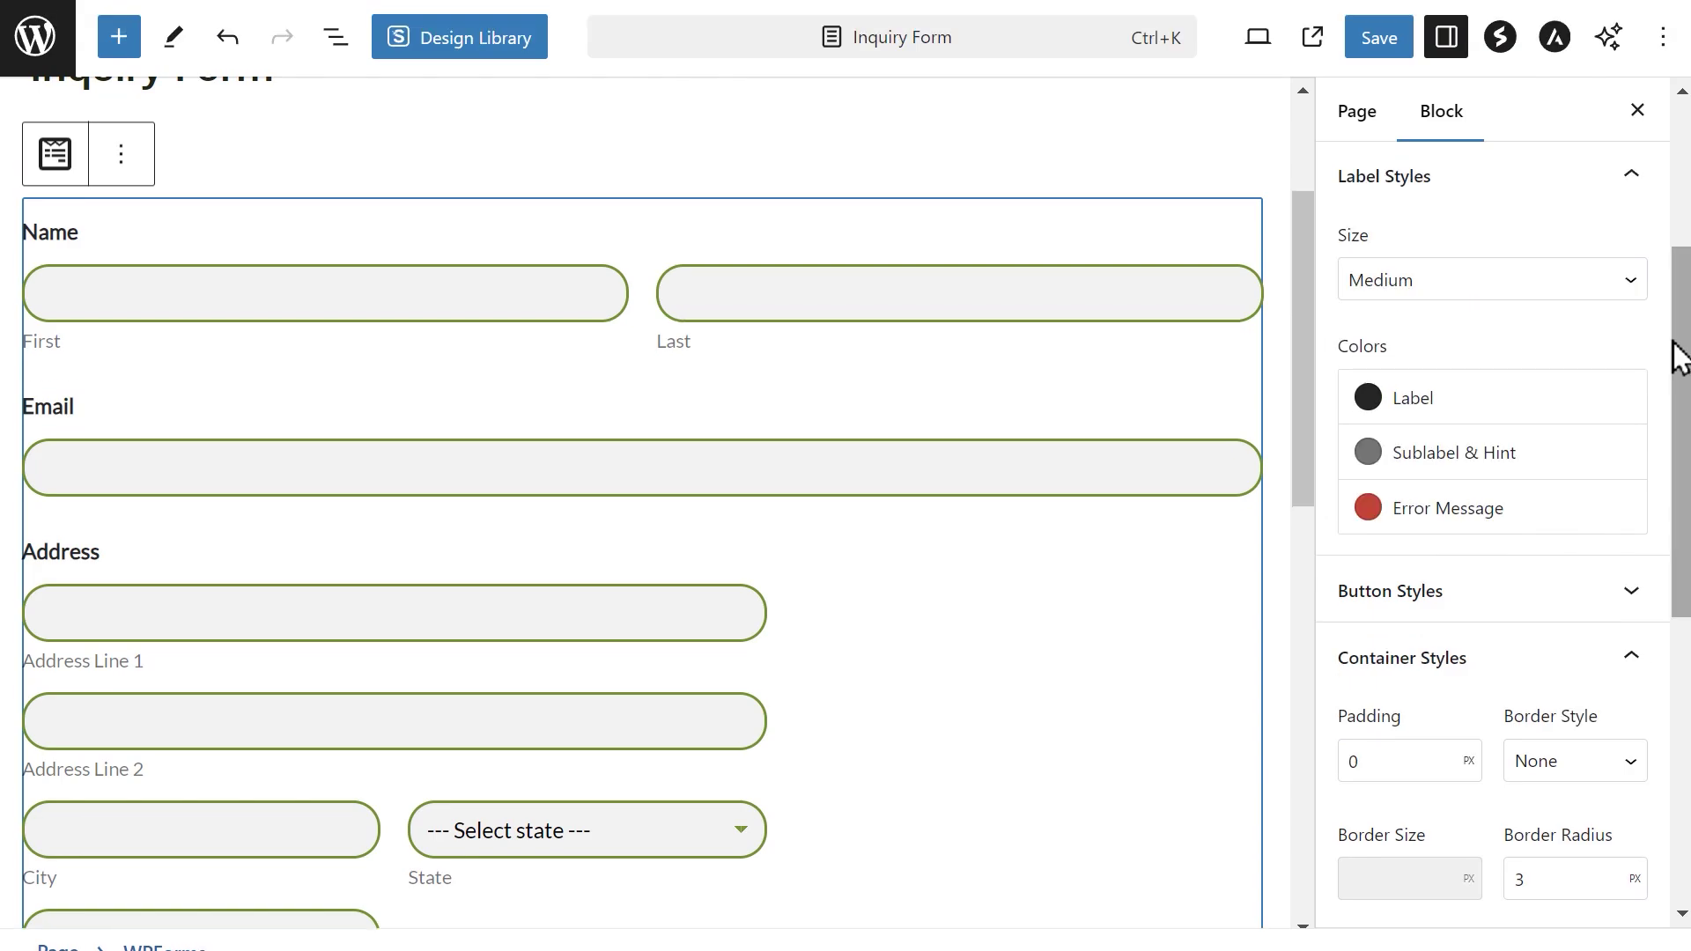
Choose a label size, then make labels grey and sublabels and hints green
click(1589, 289)
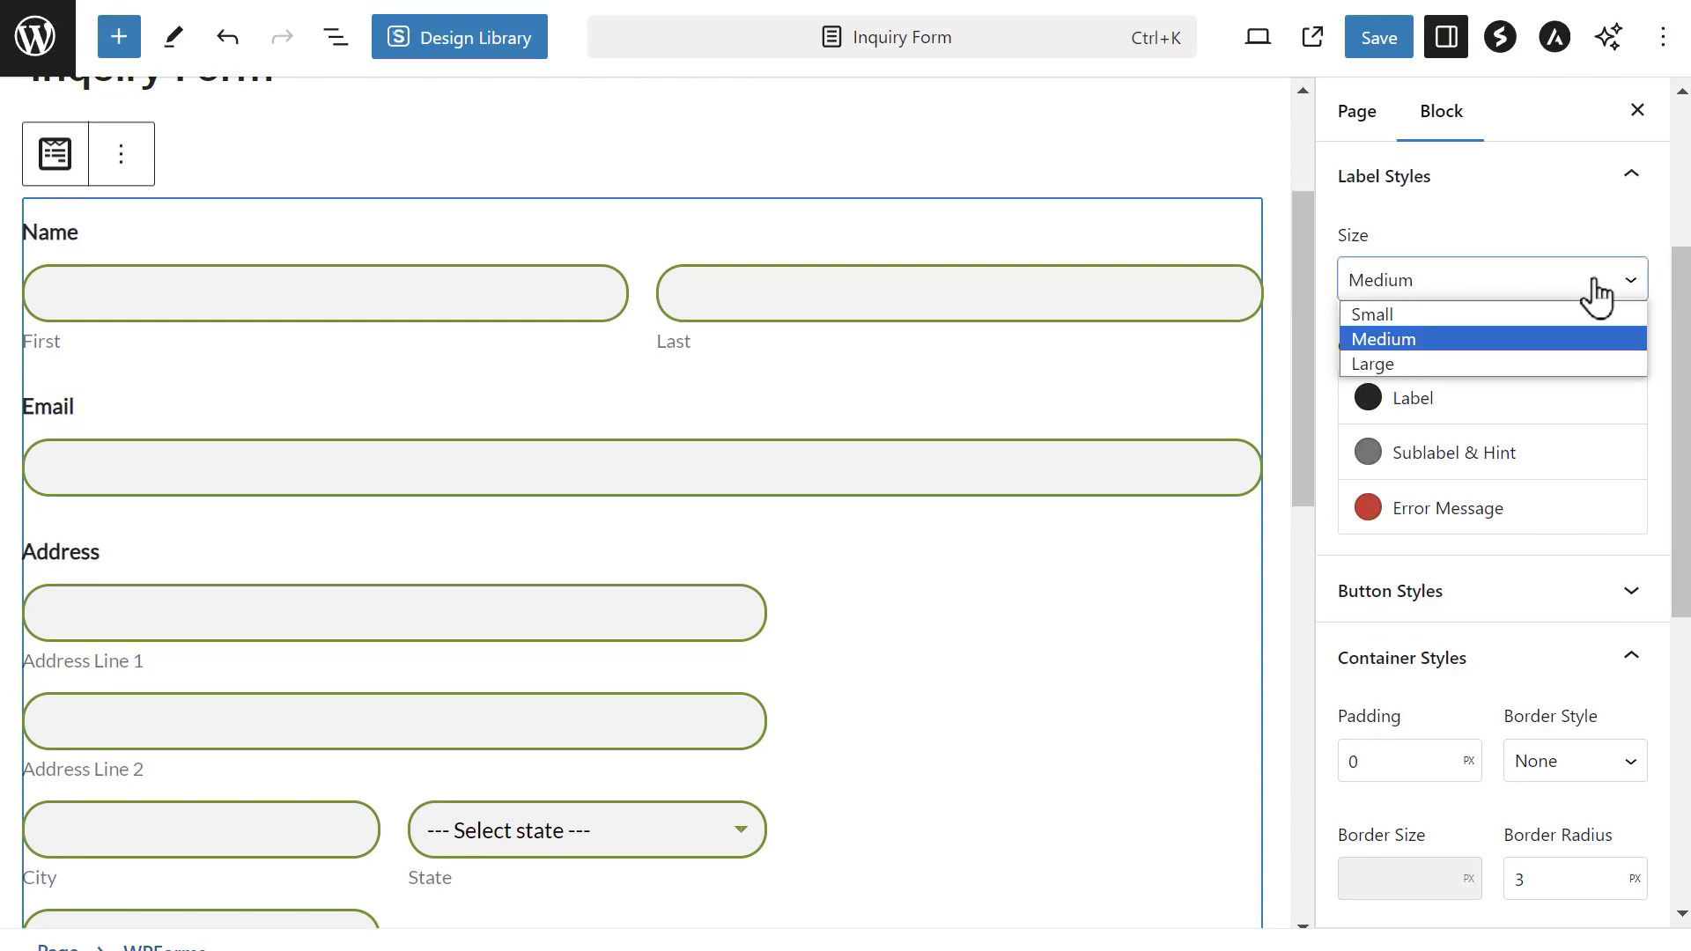
click(1450, 361)
click(1510, 298)
click(1464, 314)
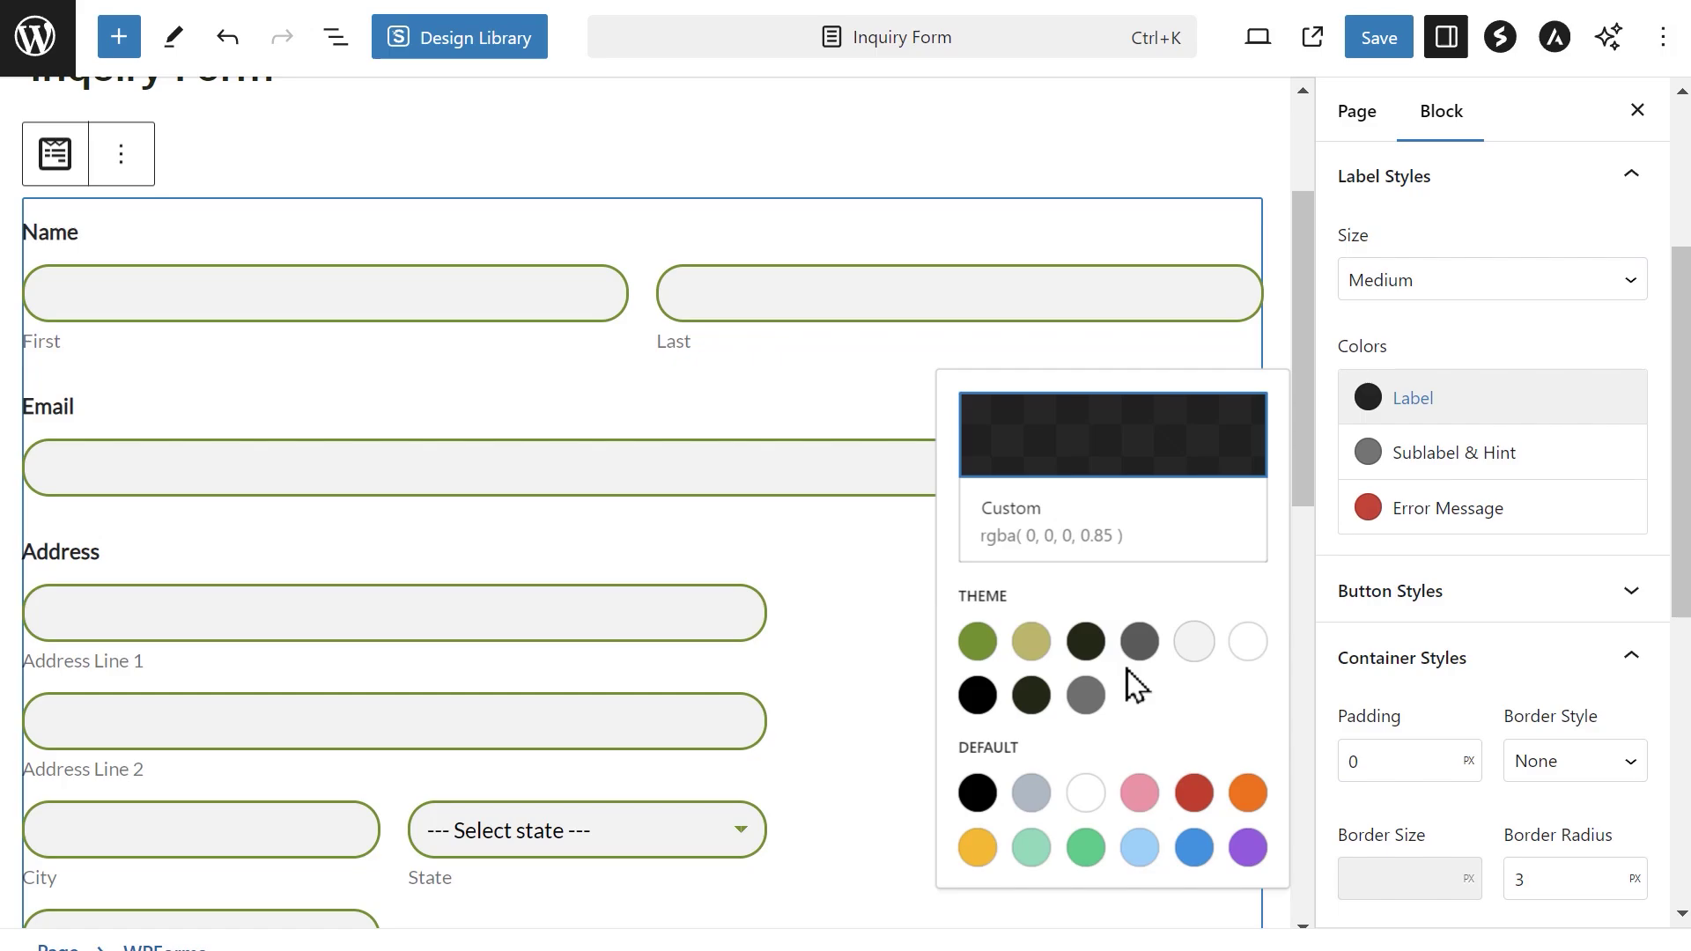
click(1090, 698)
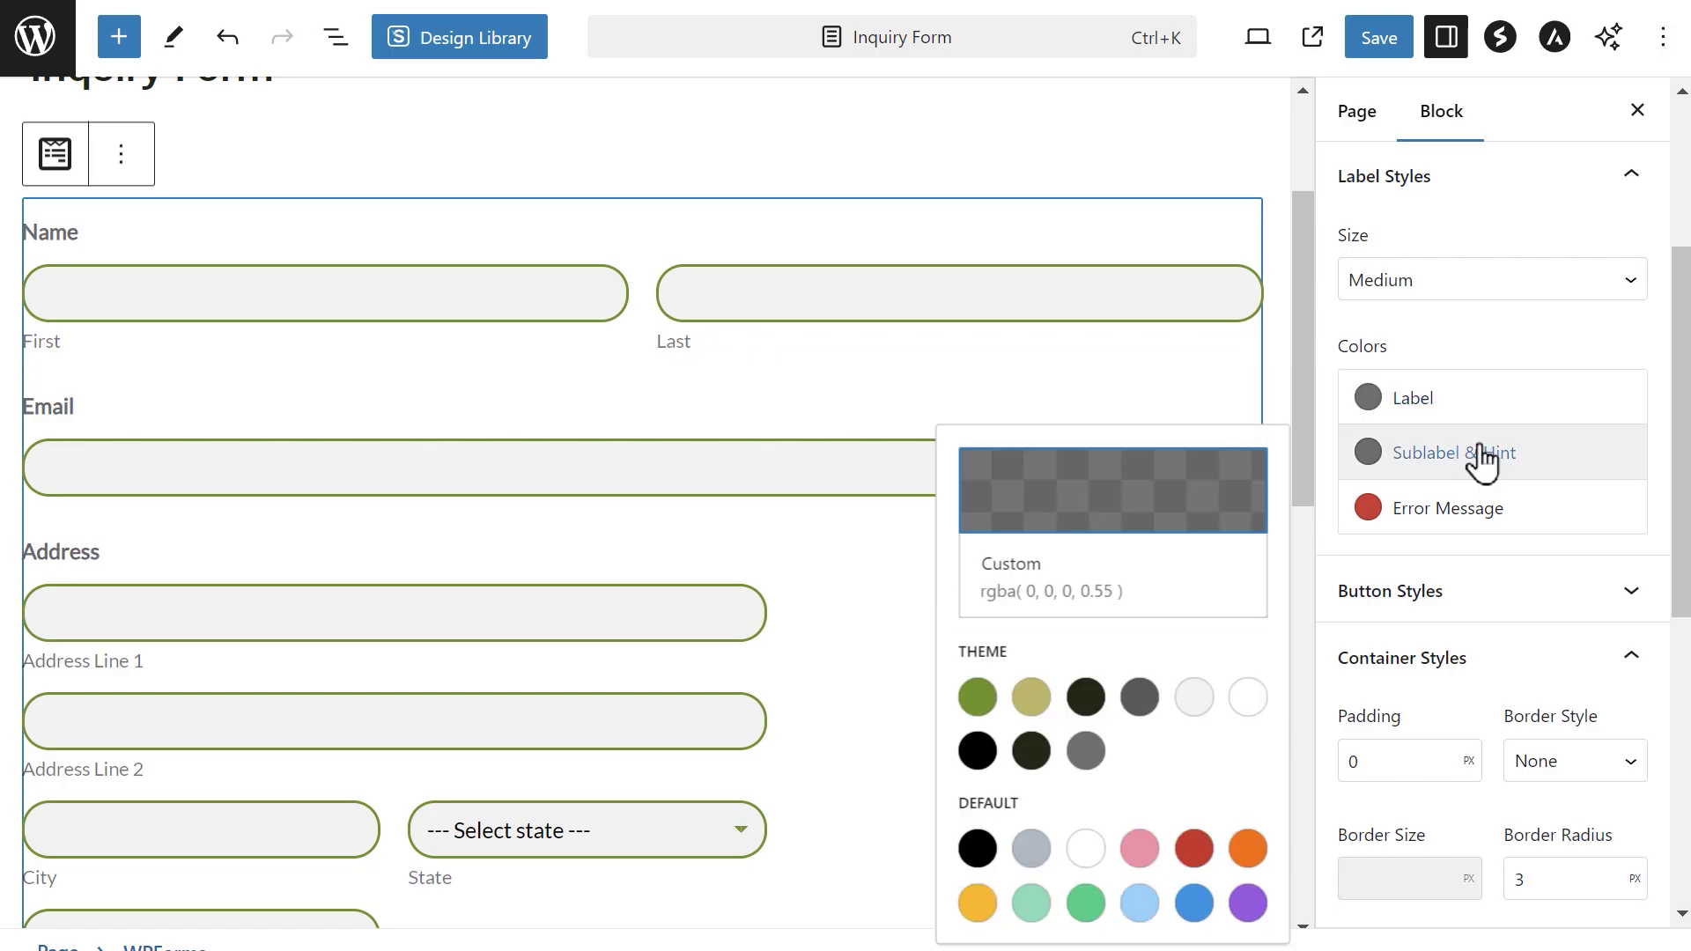
click(978, 697)
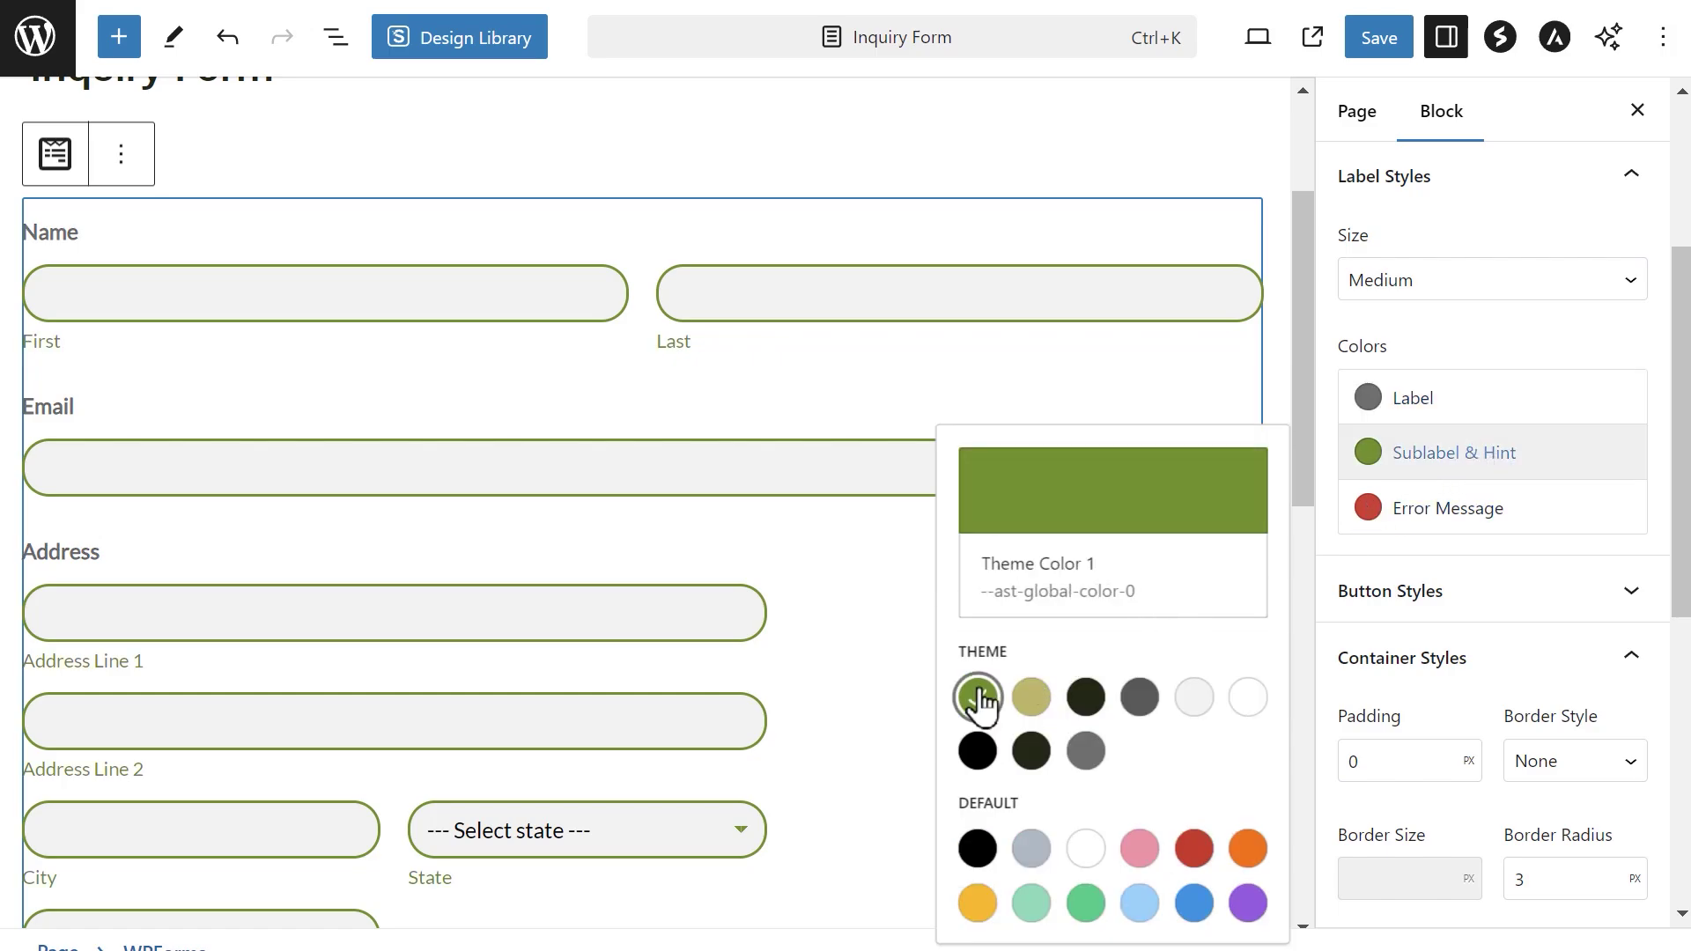
Make error messages Luminous vivid amber (#FCB900)
click(1418, 519)
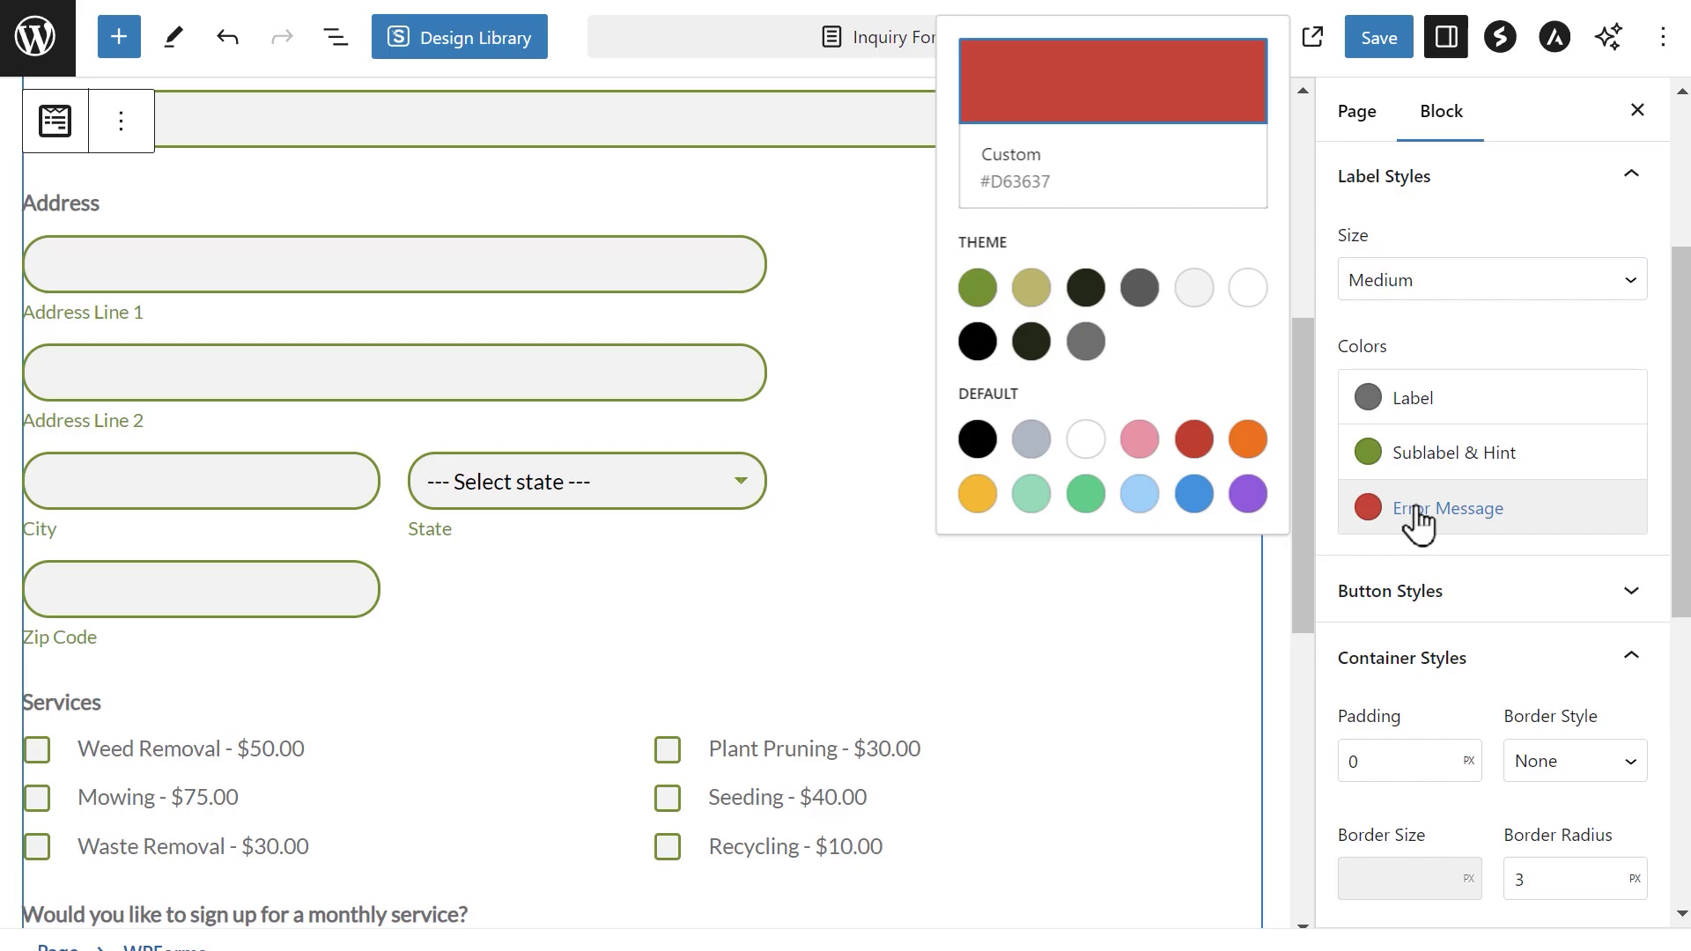
click(1248, 439)
click(976, 495)
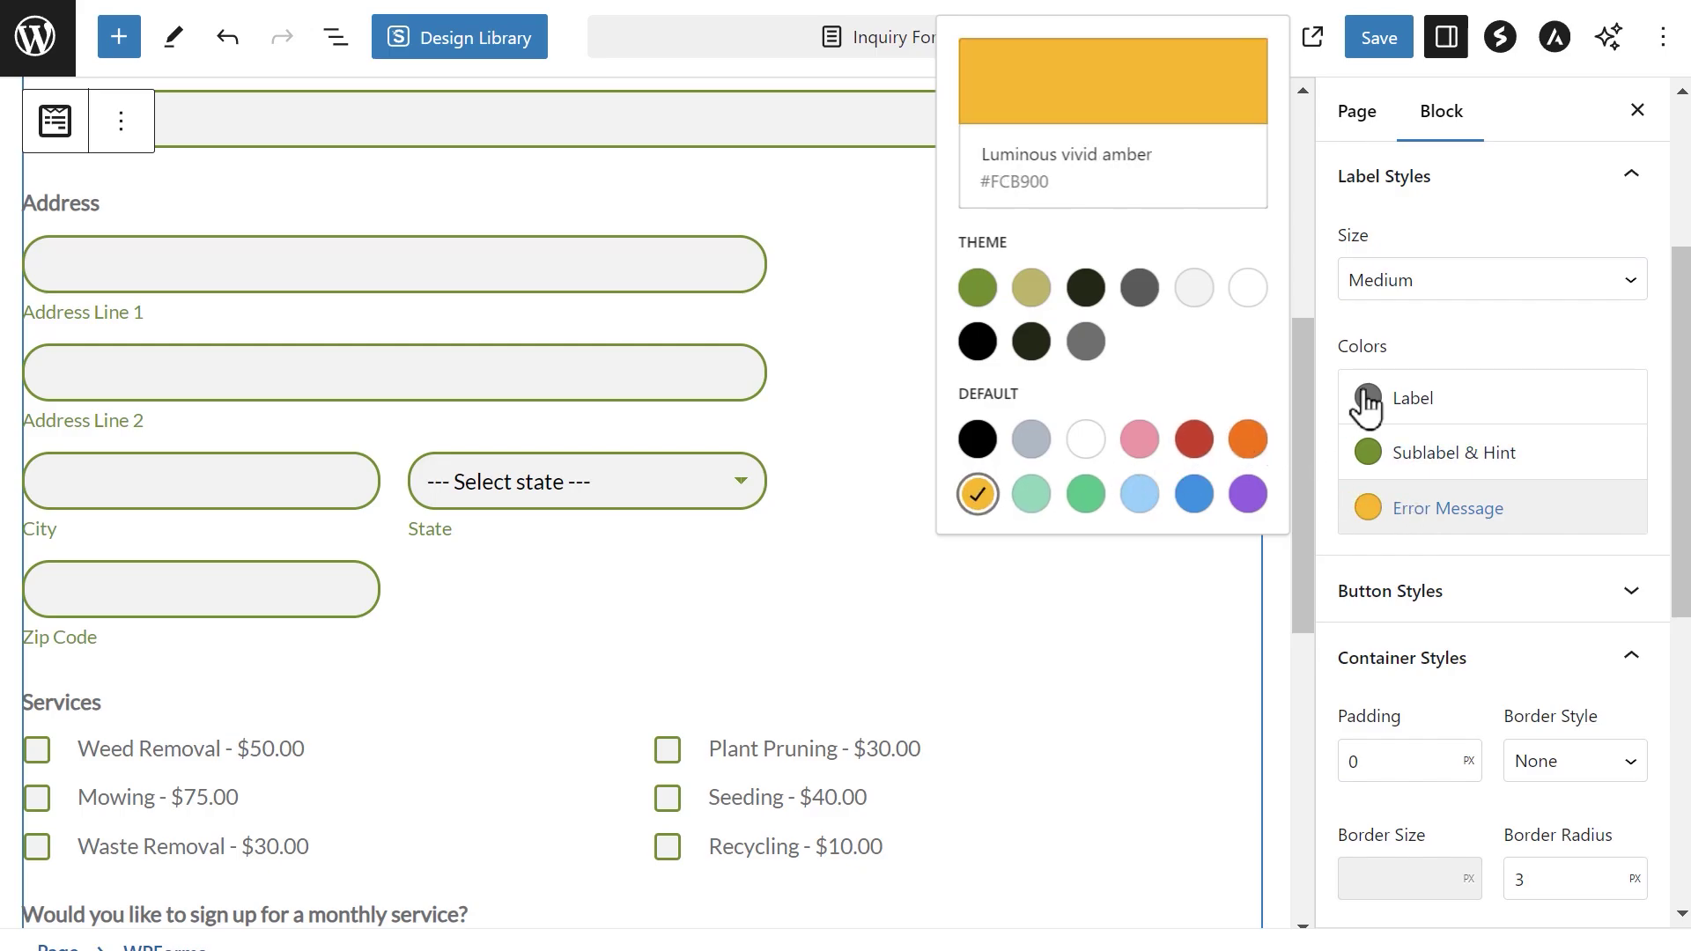
Make the Submit button Large with a solid border
click(1472, 351)
click(1631, 173)
click(1633, 255)
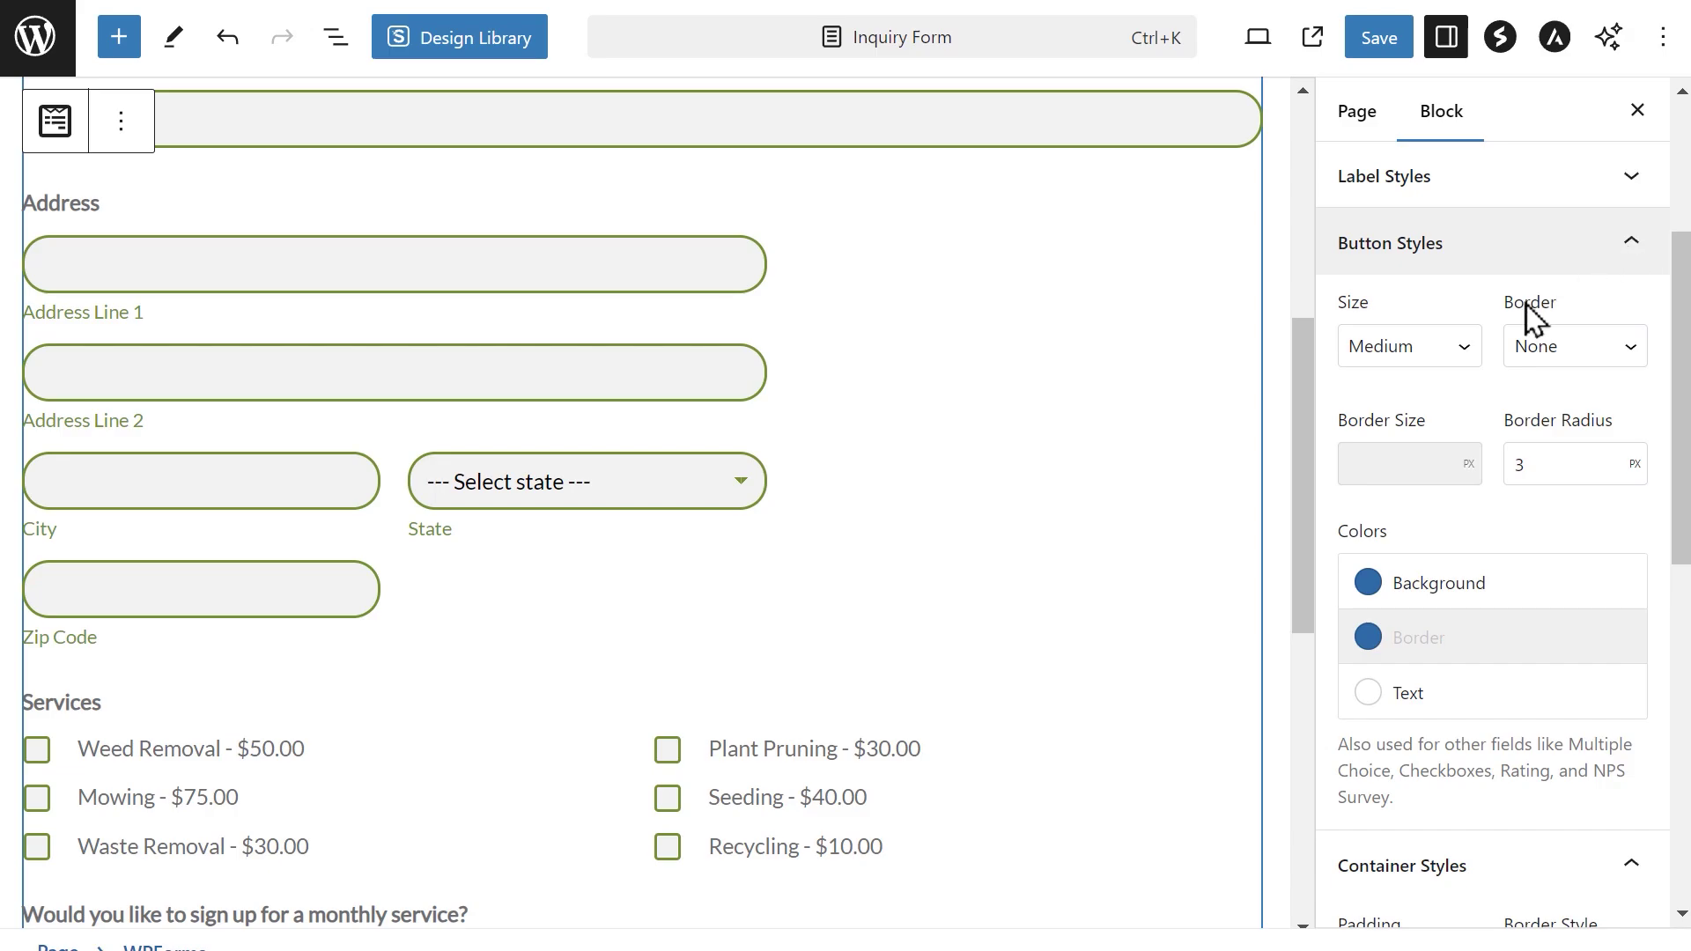
drag(1307, 384, 1339, 714)
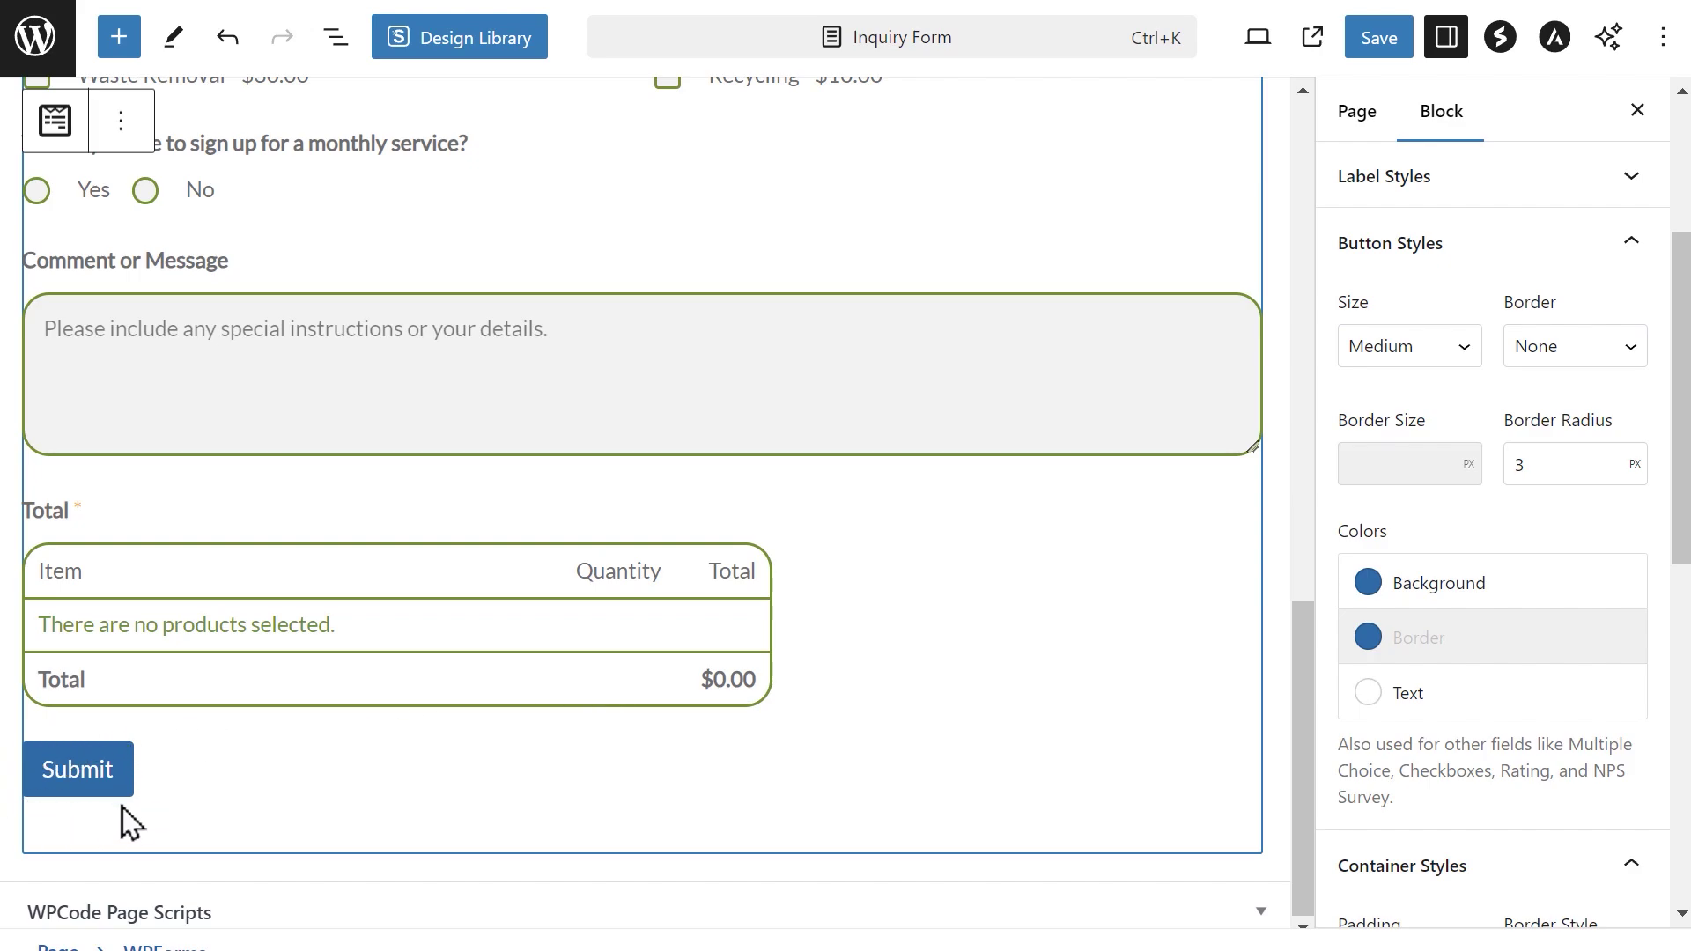
click(1465, 363)
click(1382, 430)
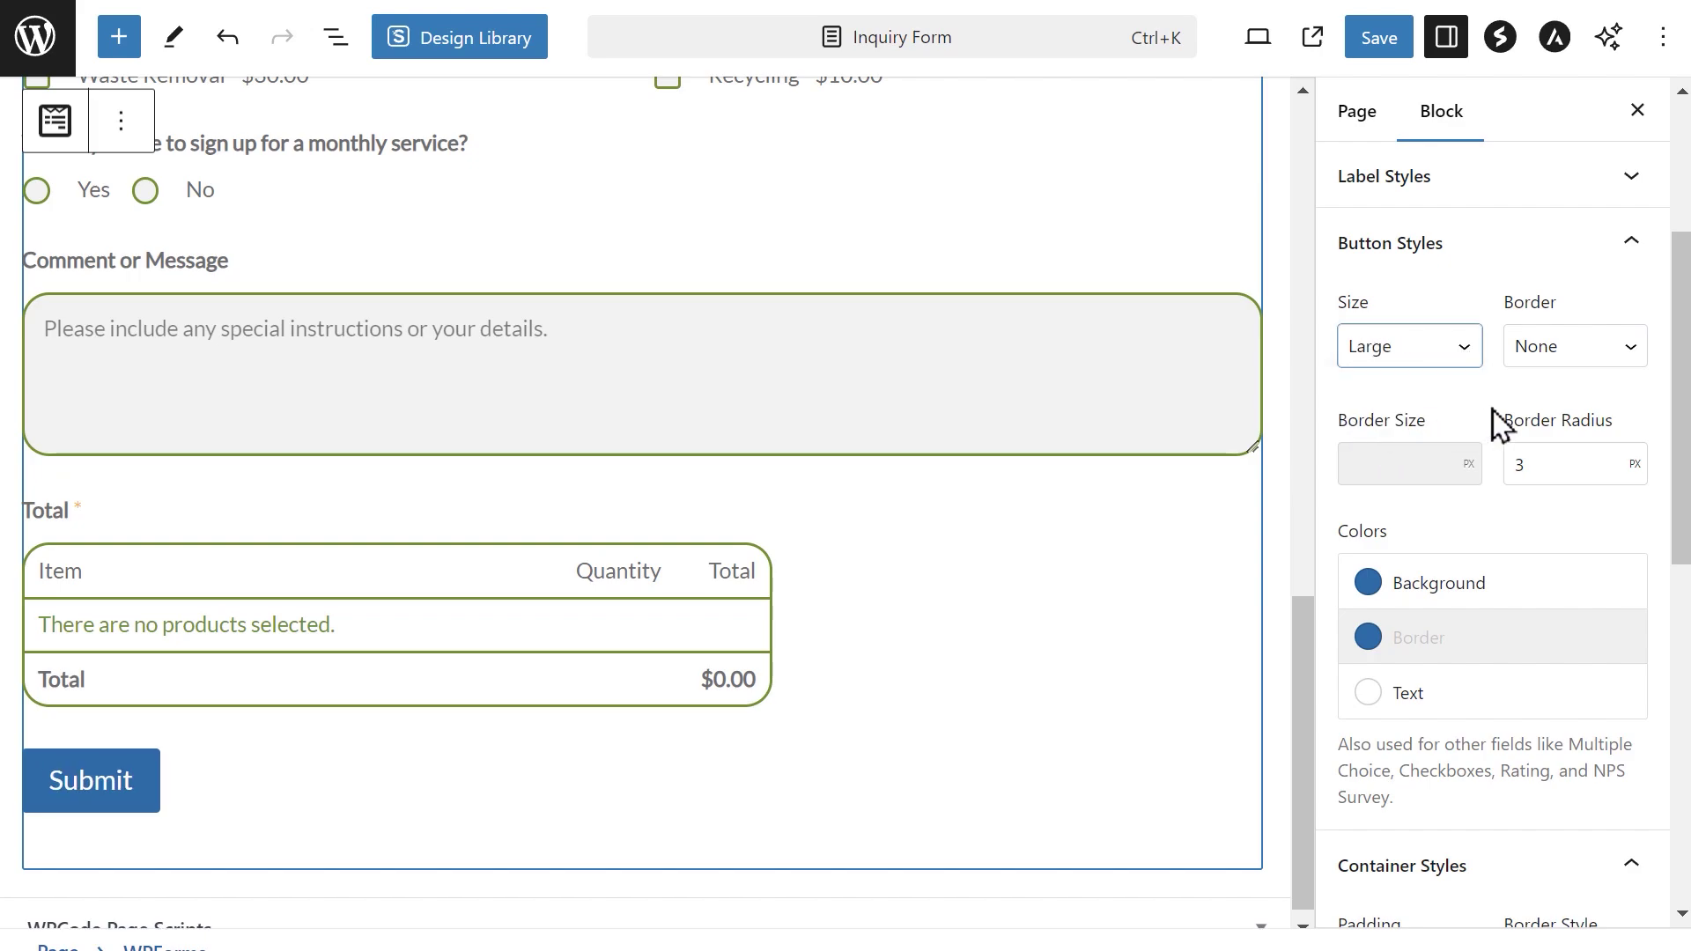
click(1582, 351)
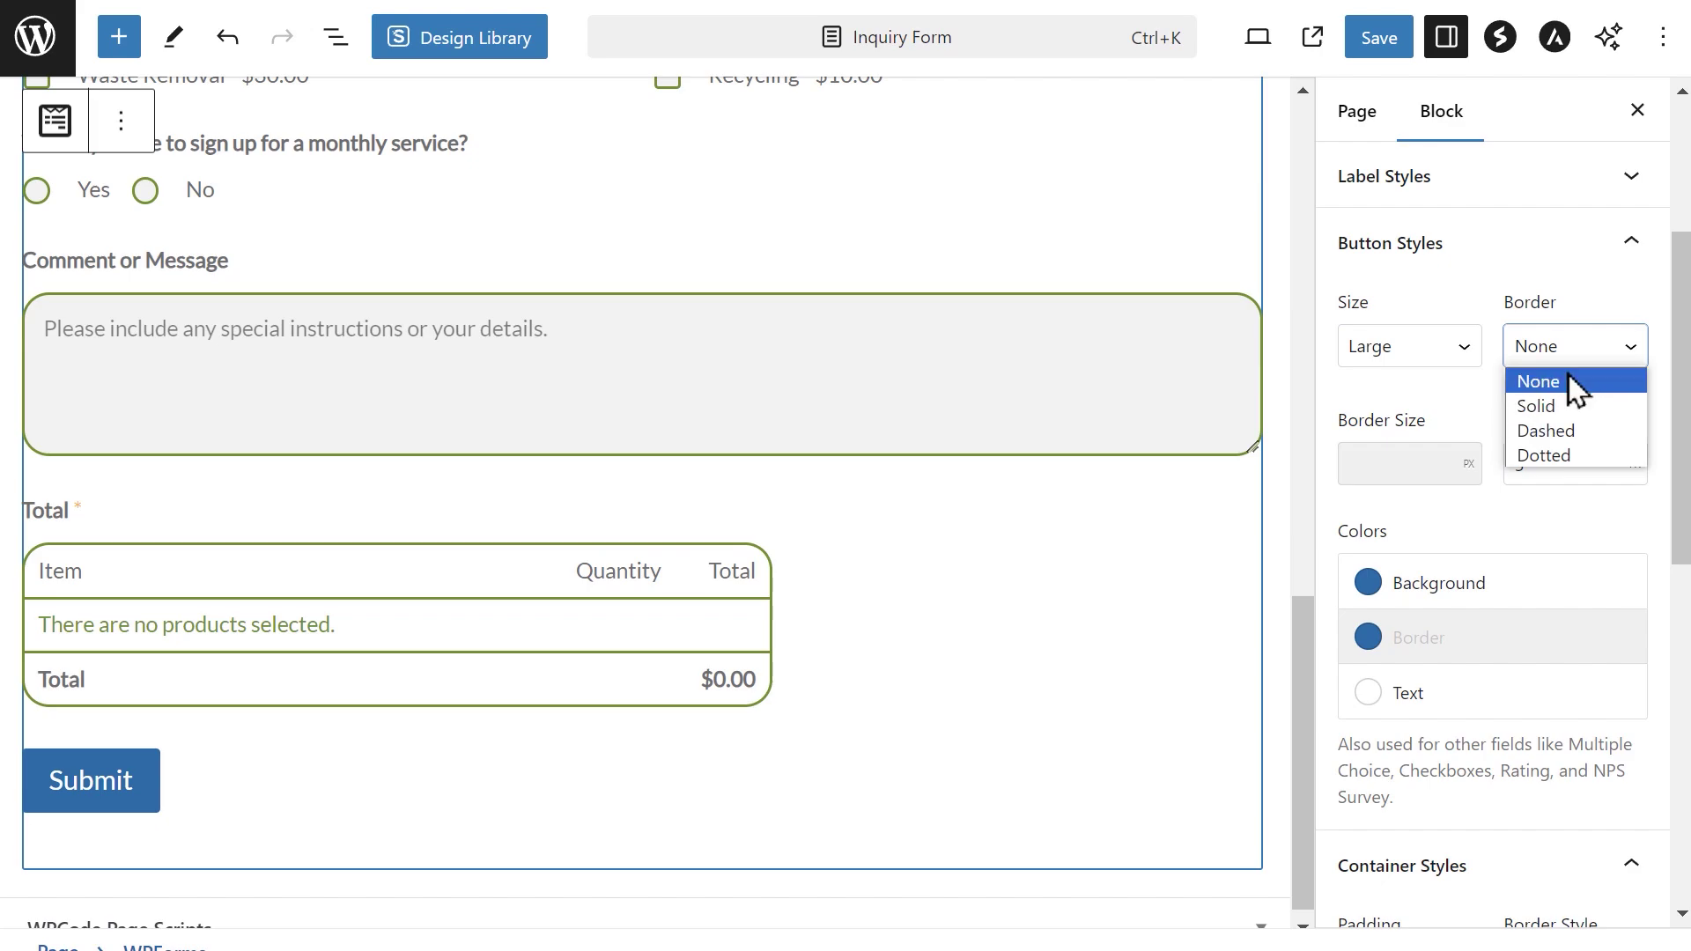
click(1536, 406)
Set the button border size to 5, corner radius to 25, and text colour to black
click(1383, 465)
text(5)
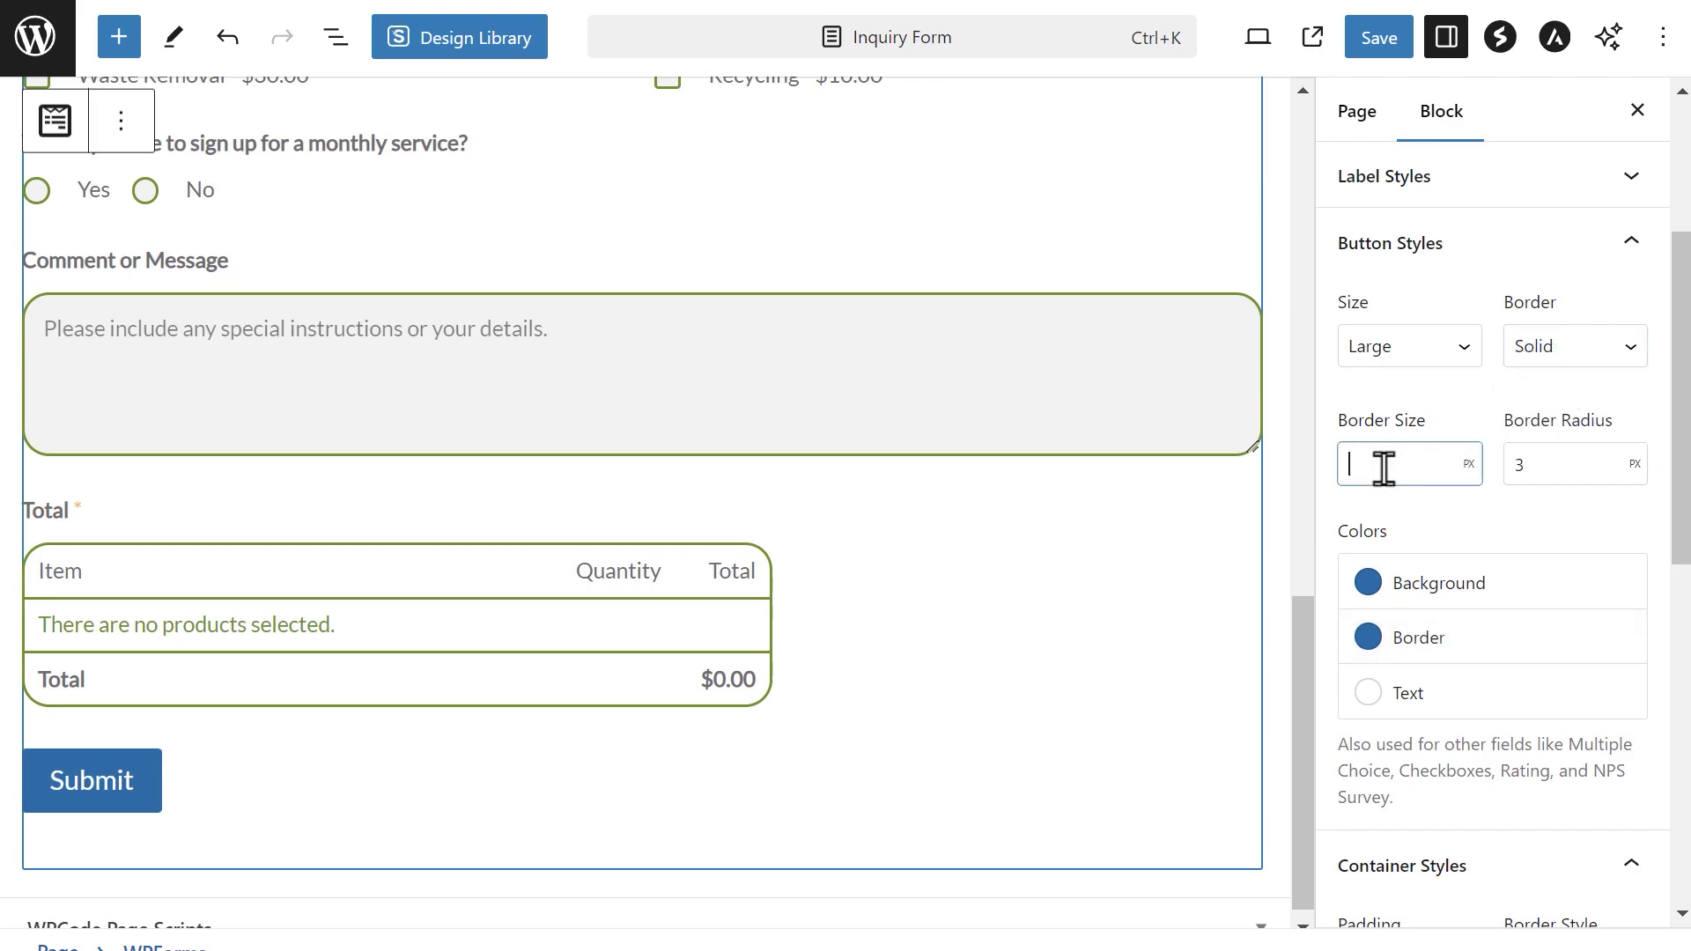
click(1574, 460)
drag(1574, 461, 1491, 426)
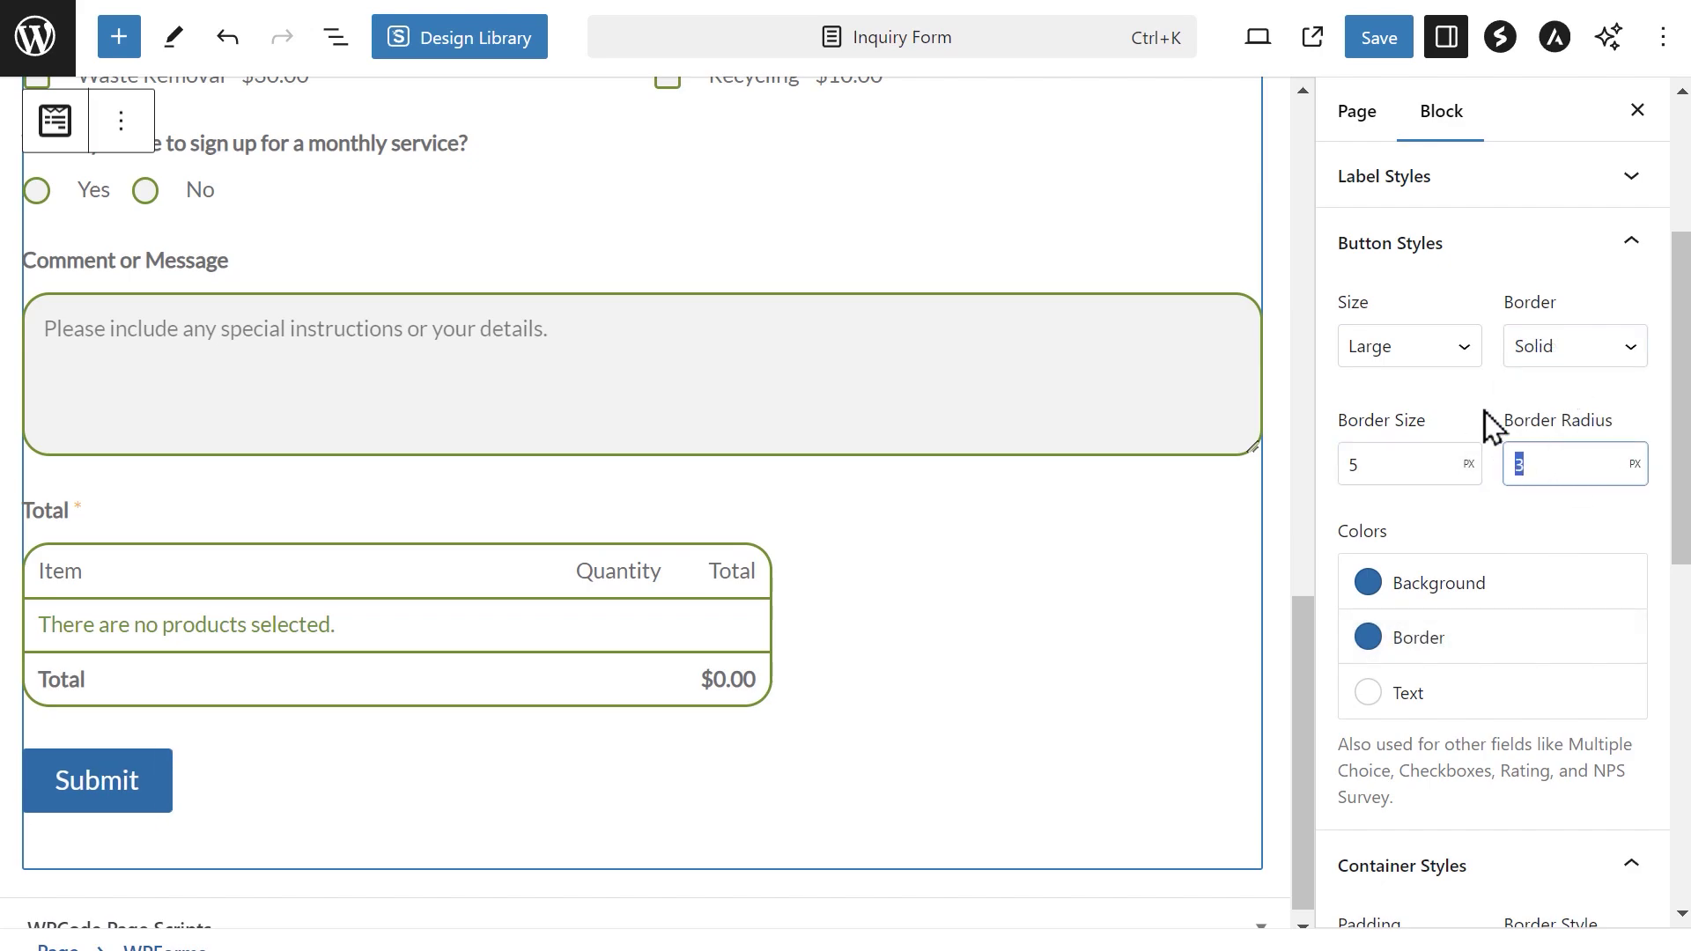
text(25)
click(1368, 693)
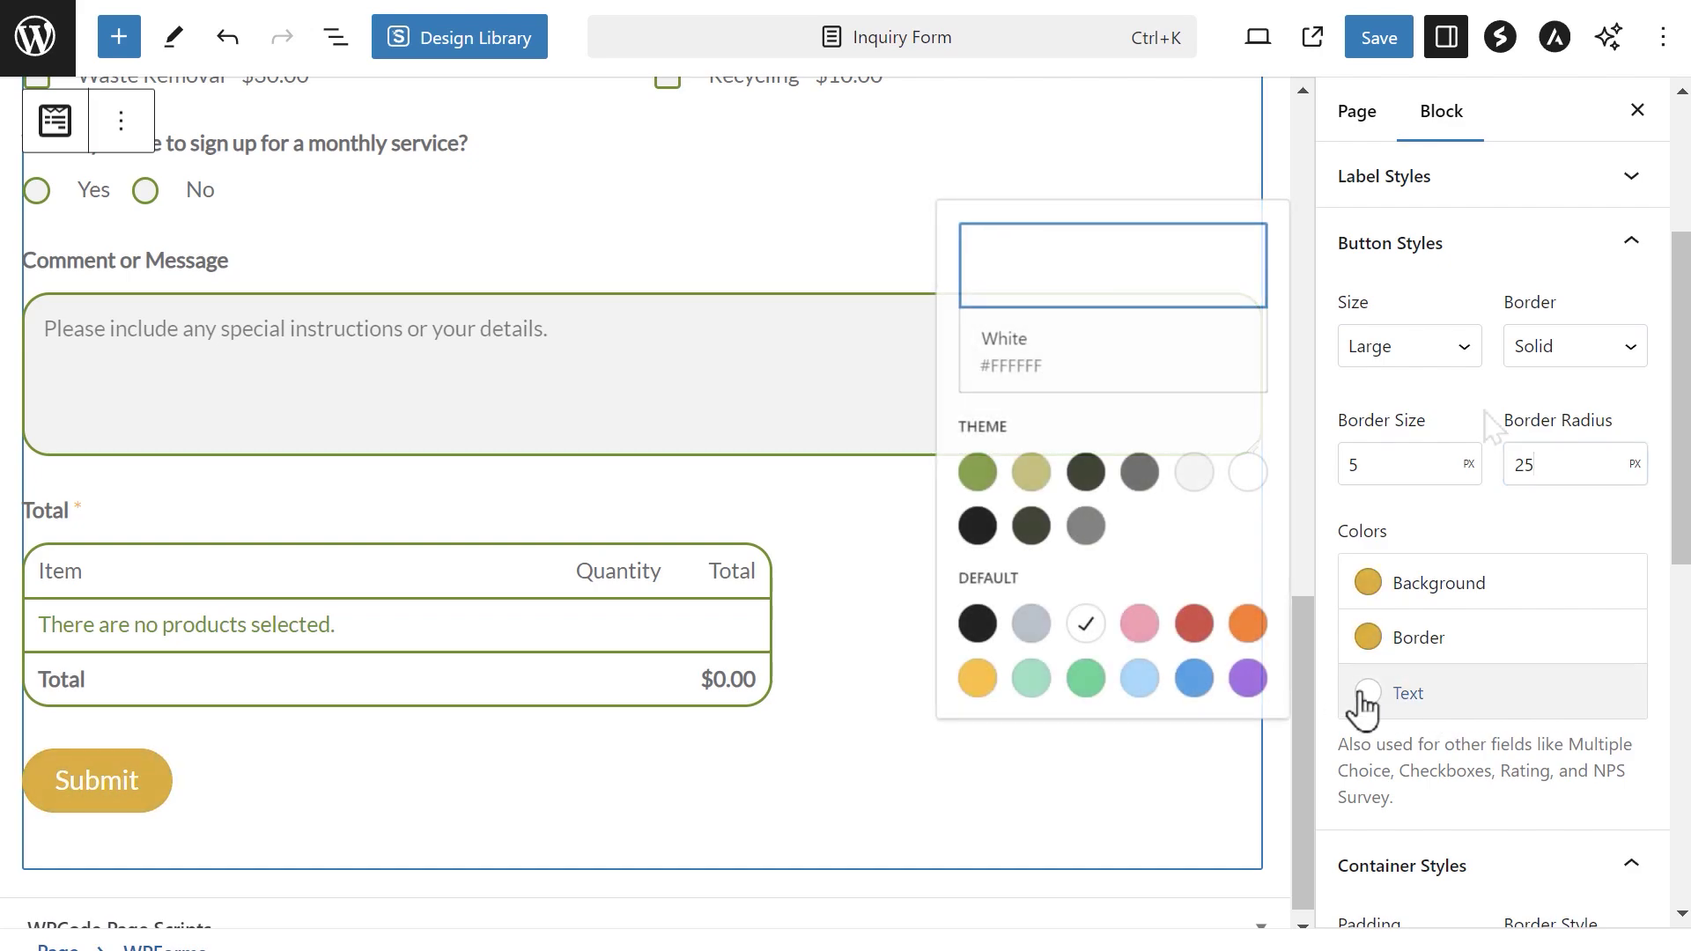
click(979, 529)
click(1510, 527)
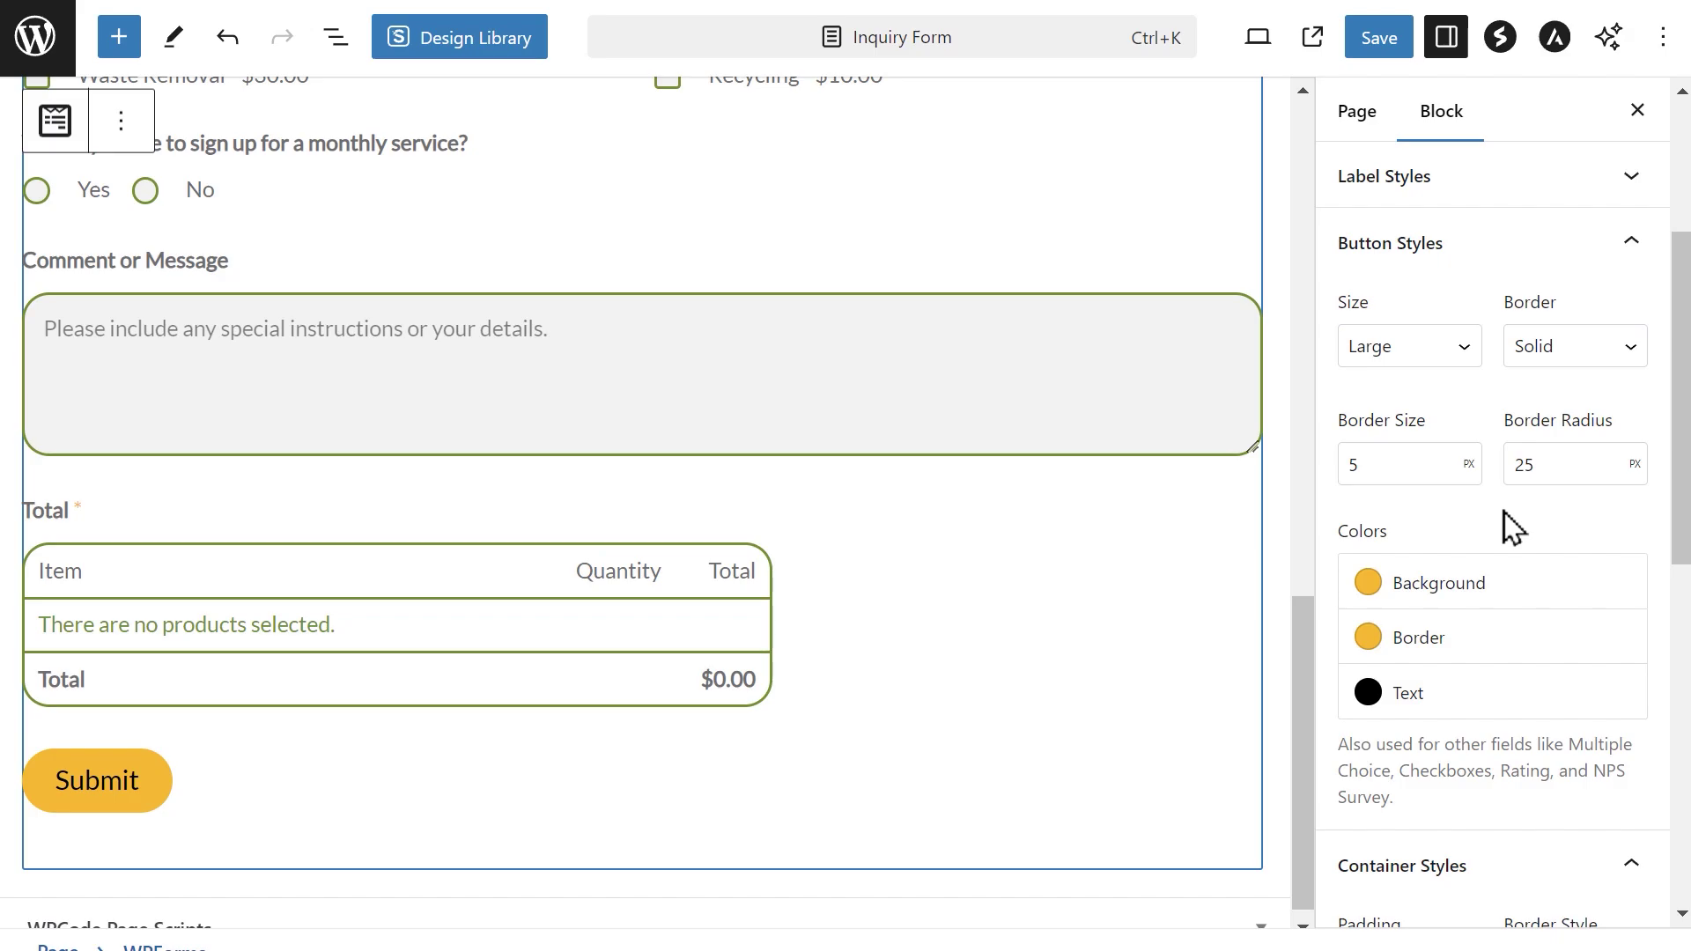
Set the form container padding to 60
scroll(1509, 526, down, 8)
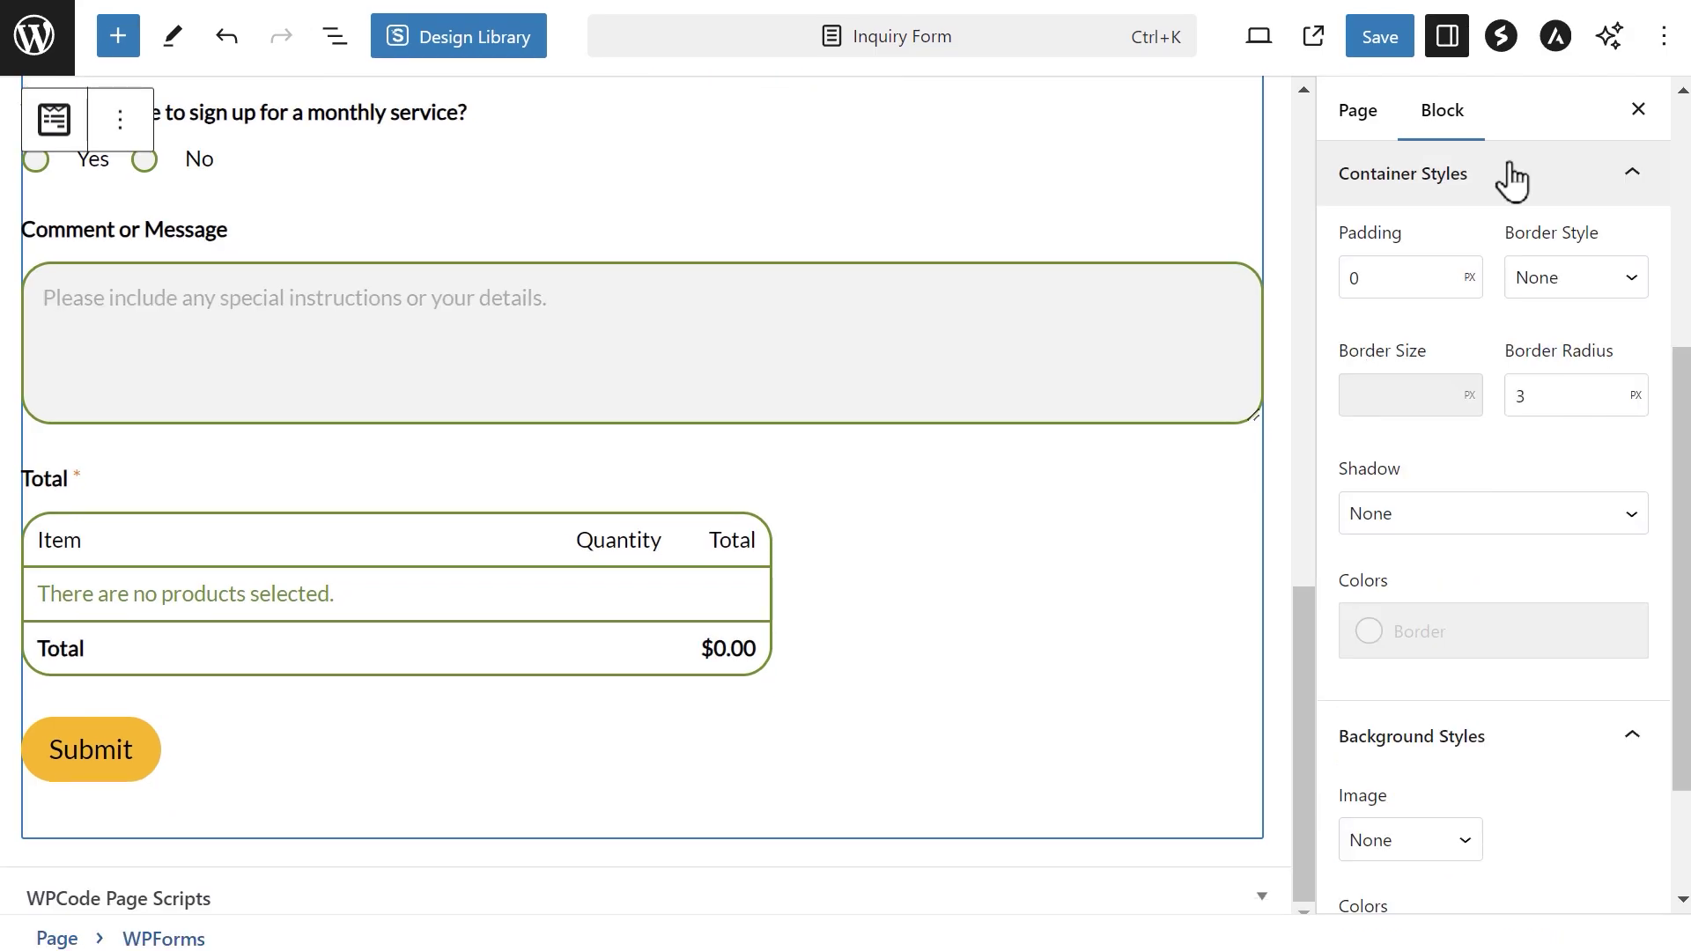
click(1384, 271)
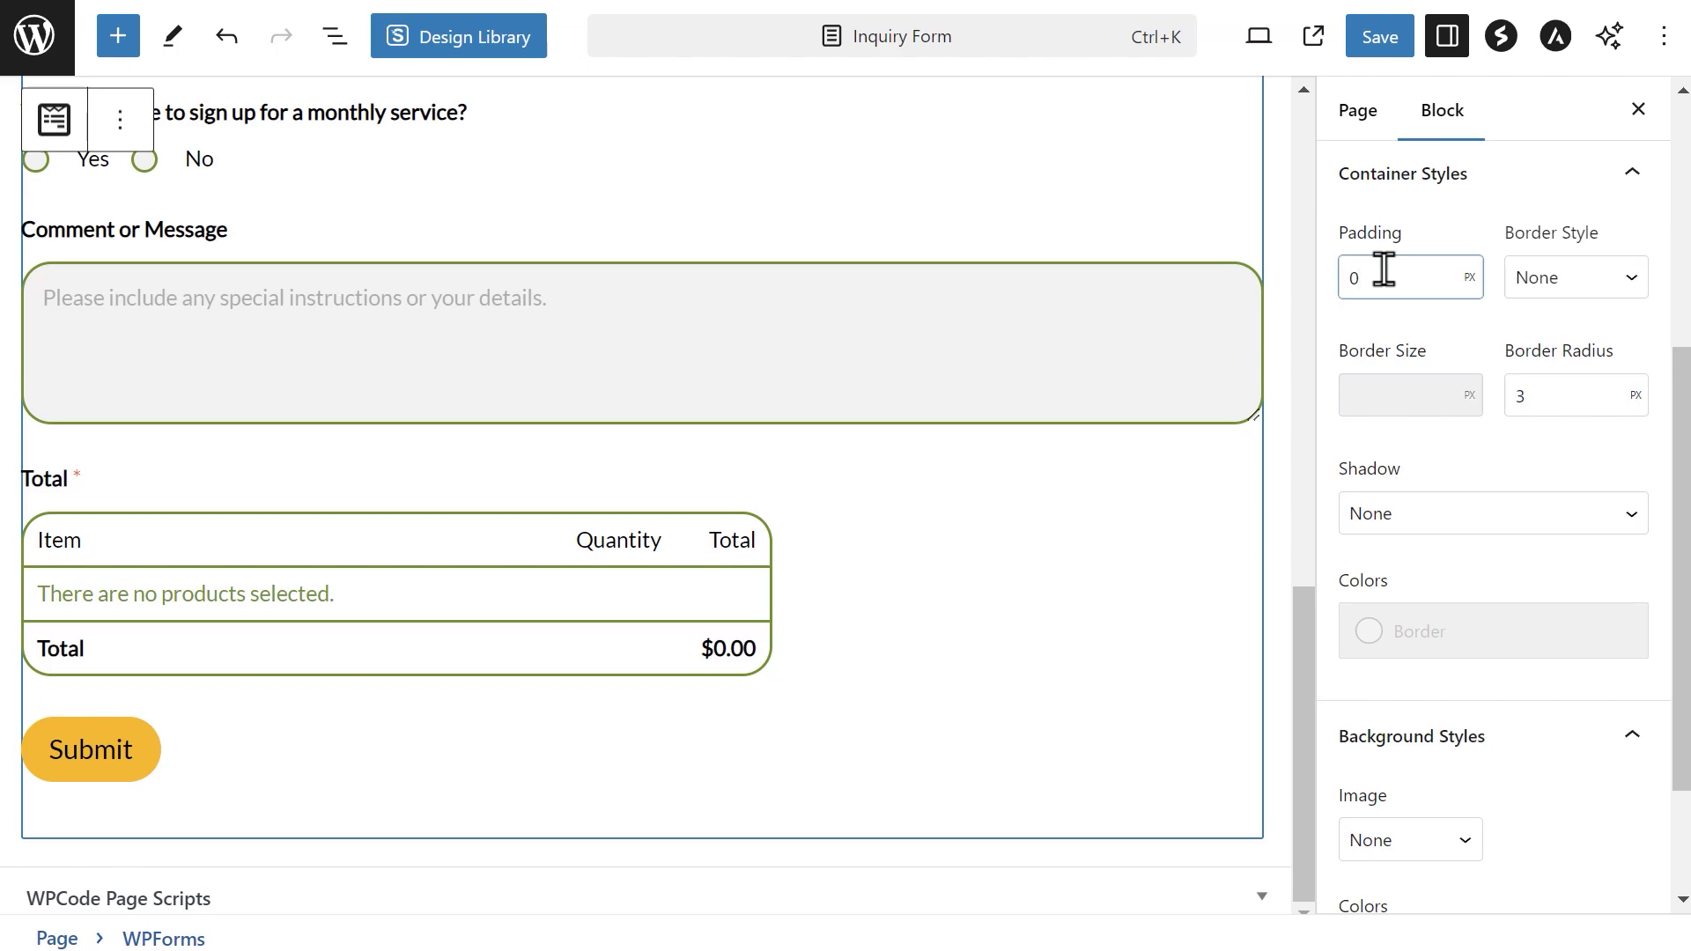
double_click(1385, 271)
text(60)
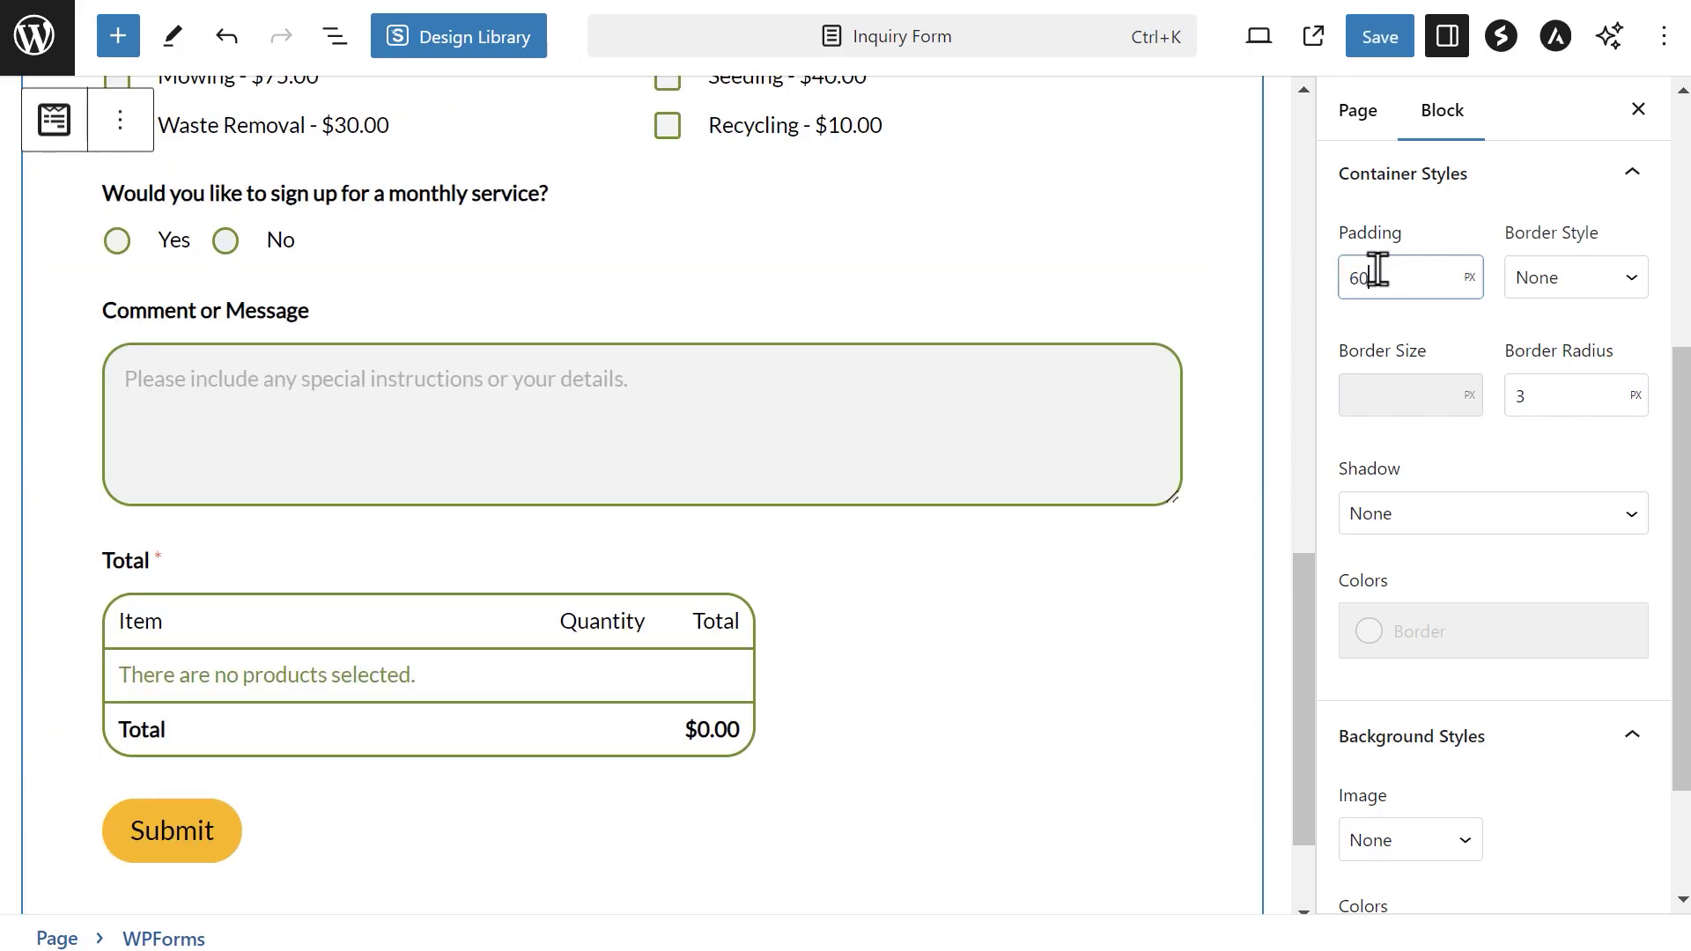
double_click(1377, 271)
text(0)
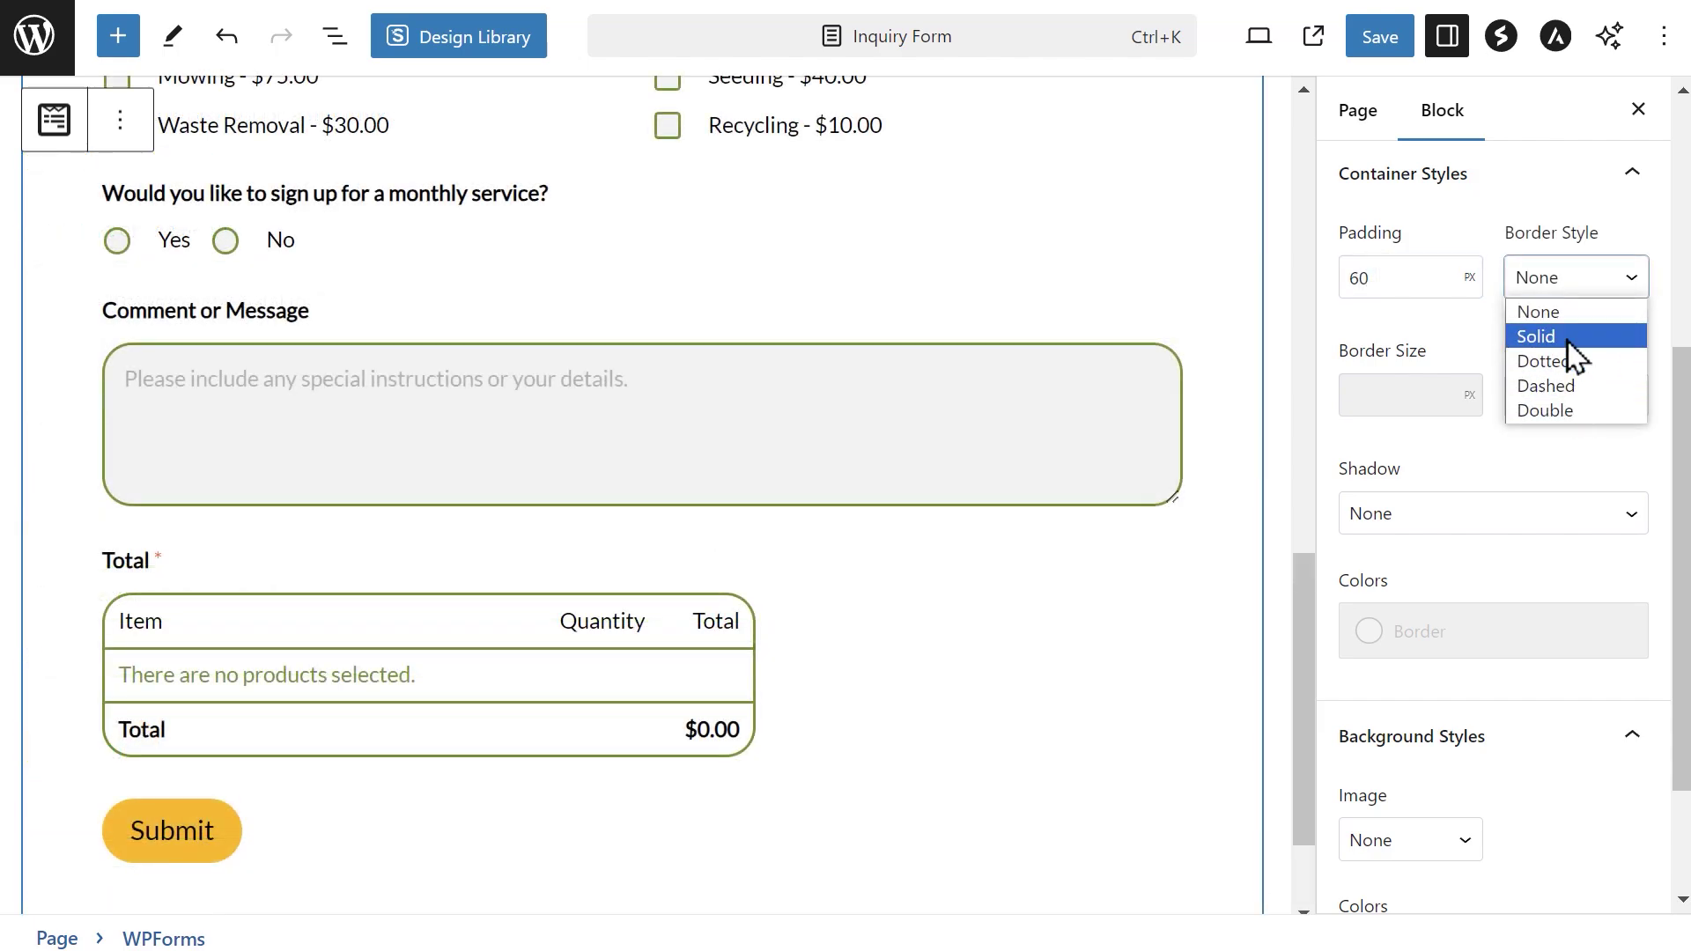
Give the container a solid border with a 25 px corner radius
click(1567, 340)
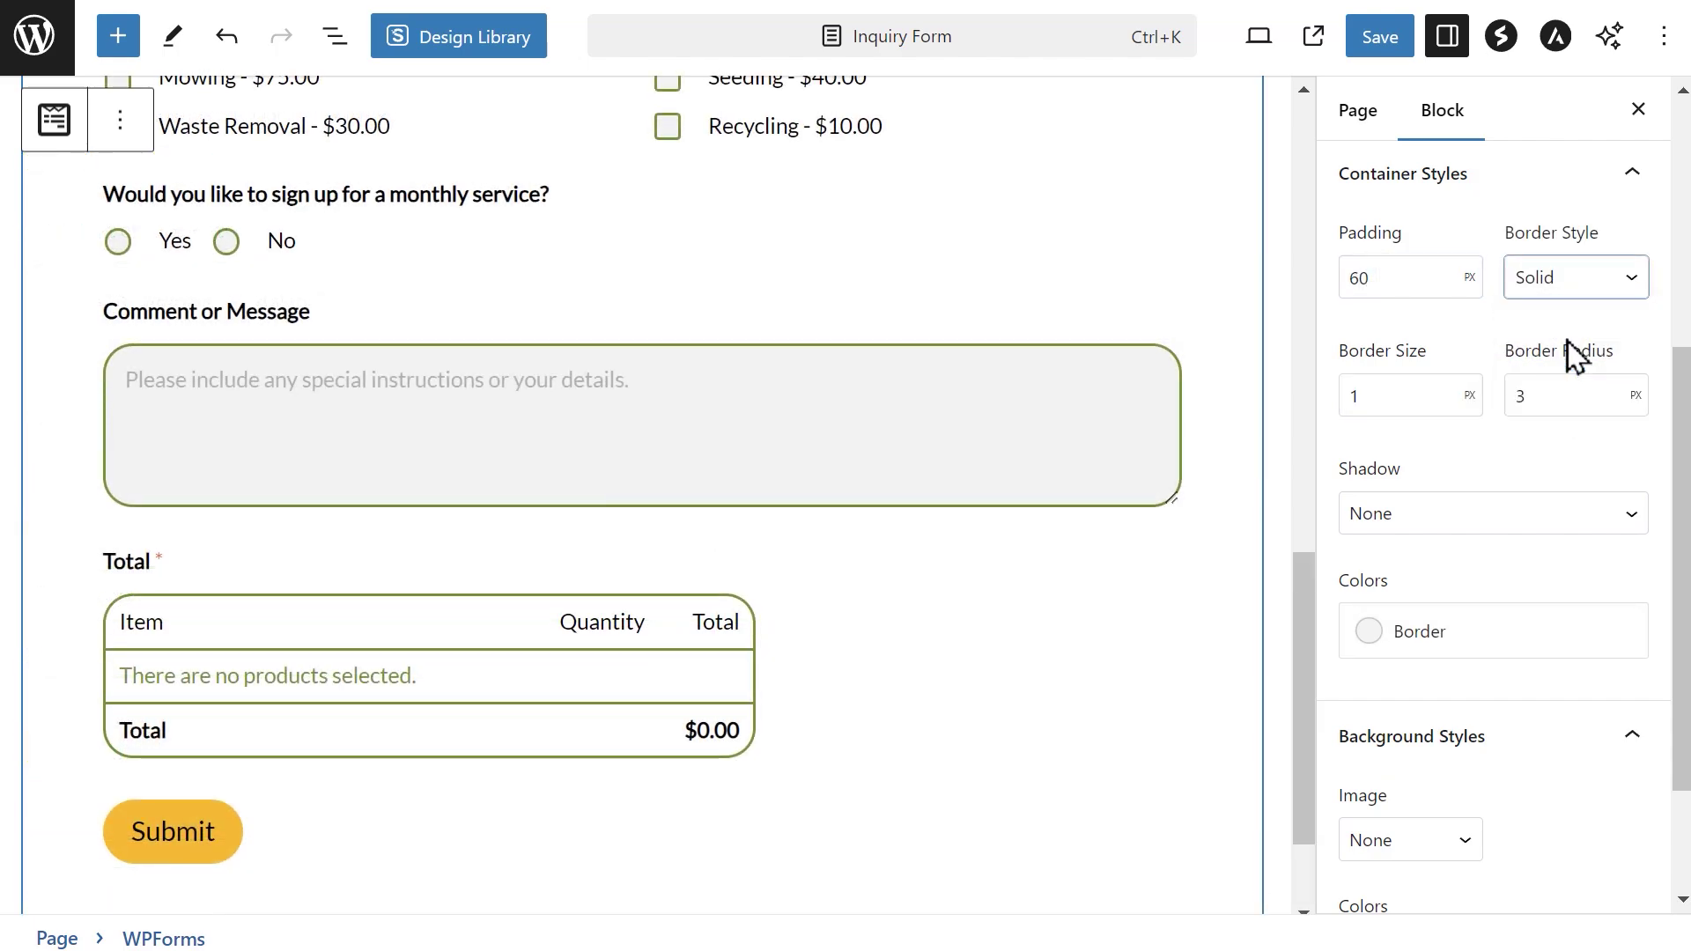
click(1408, 393)
click(1548, 393)
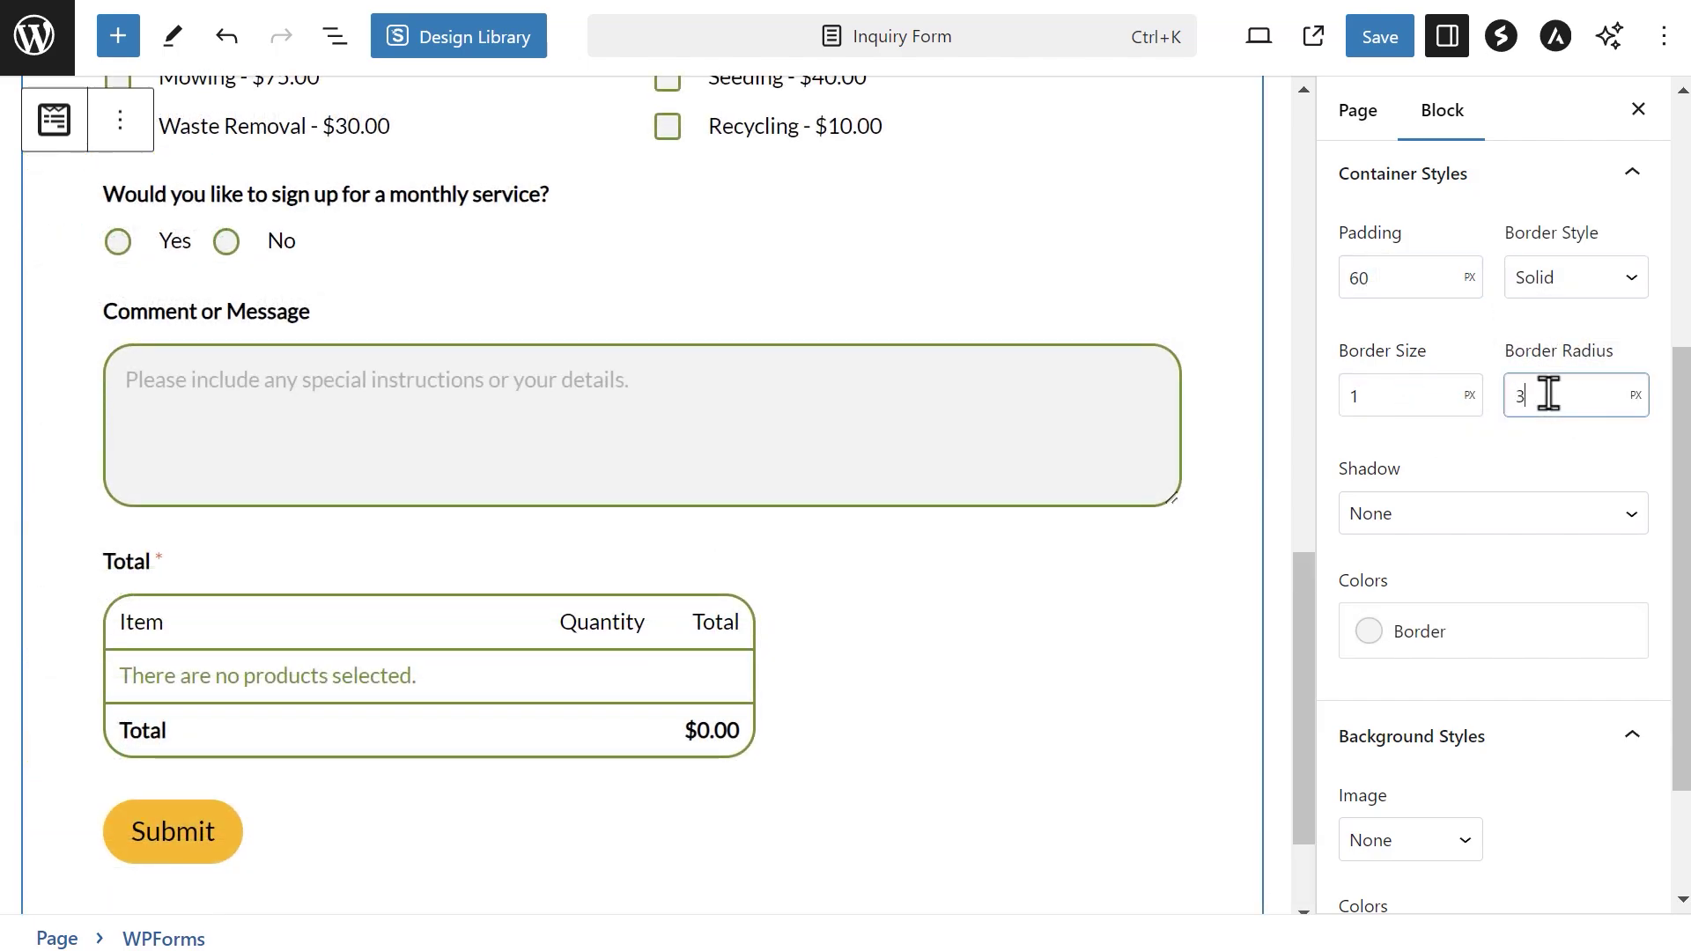
key(BackSpace)
text(25)
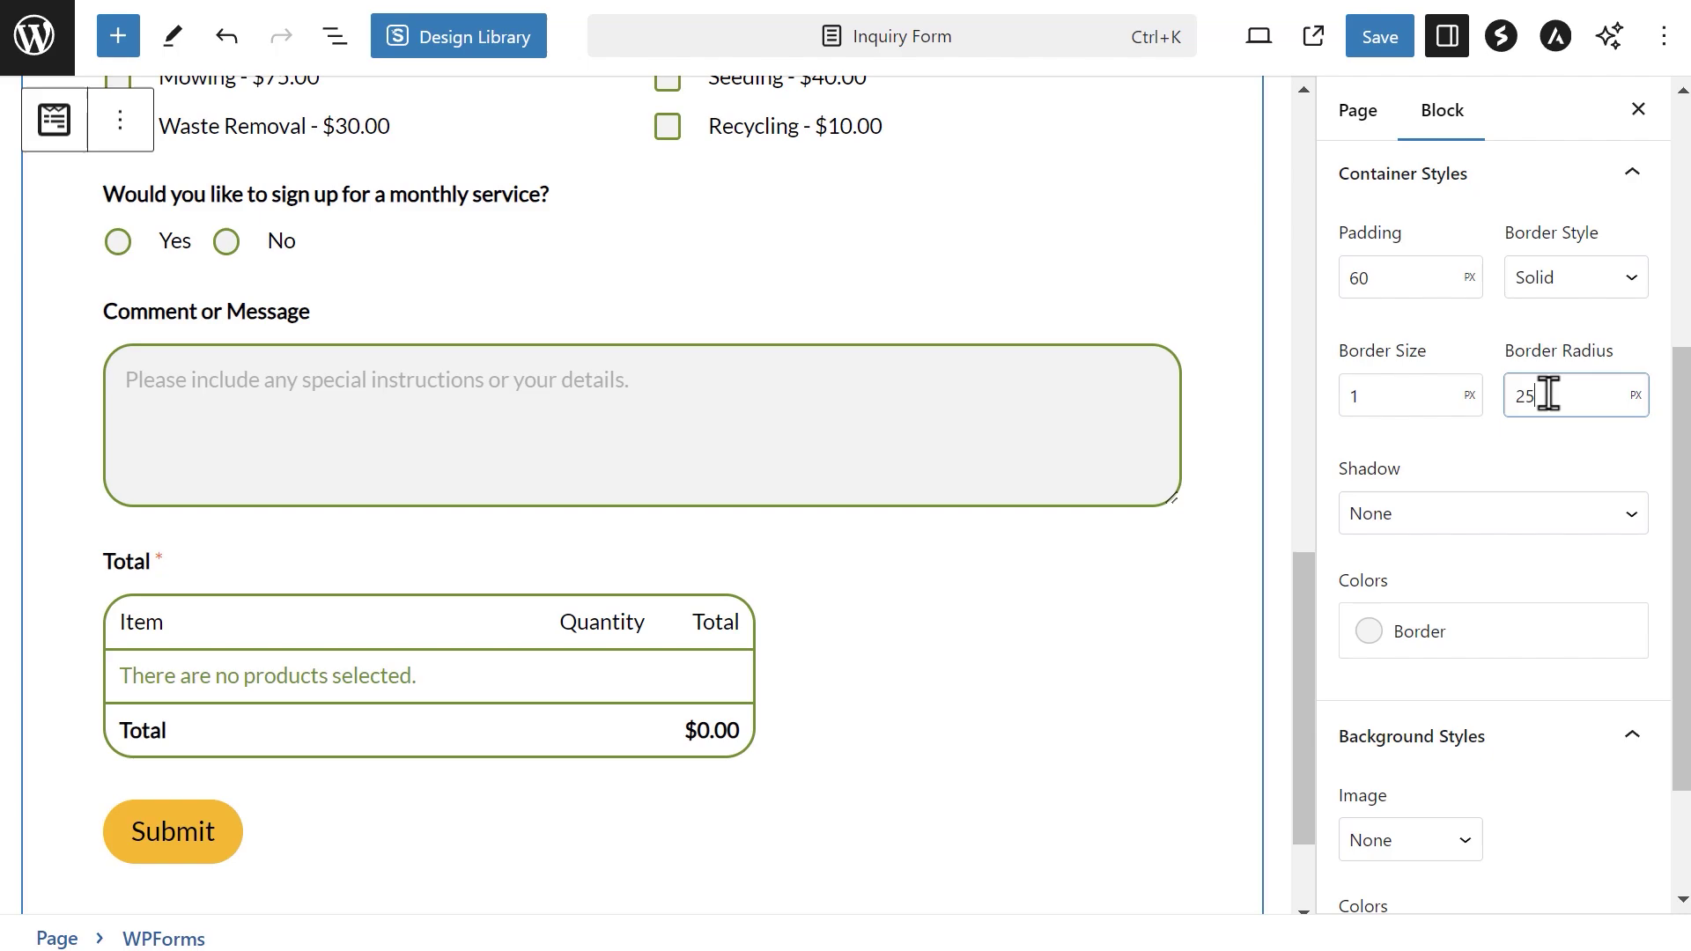
Add a Large shadow to the container and make its border amber
click(1632, 526)
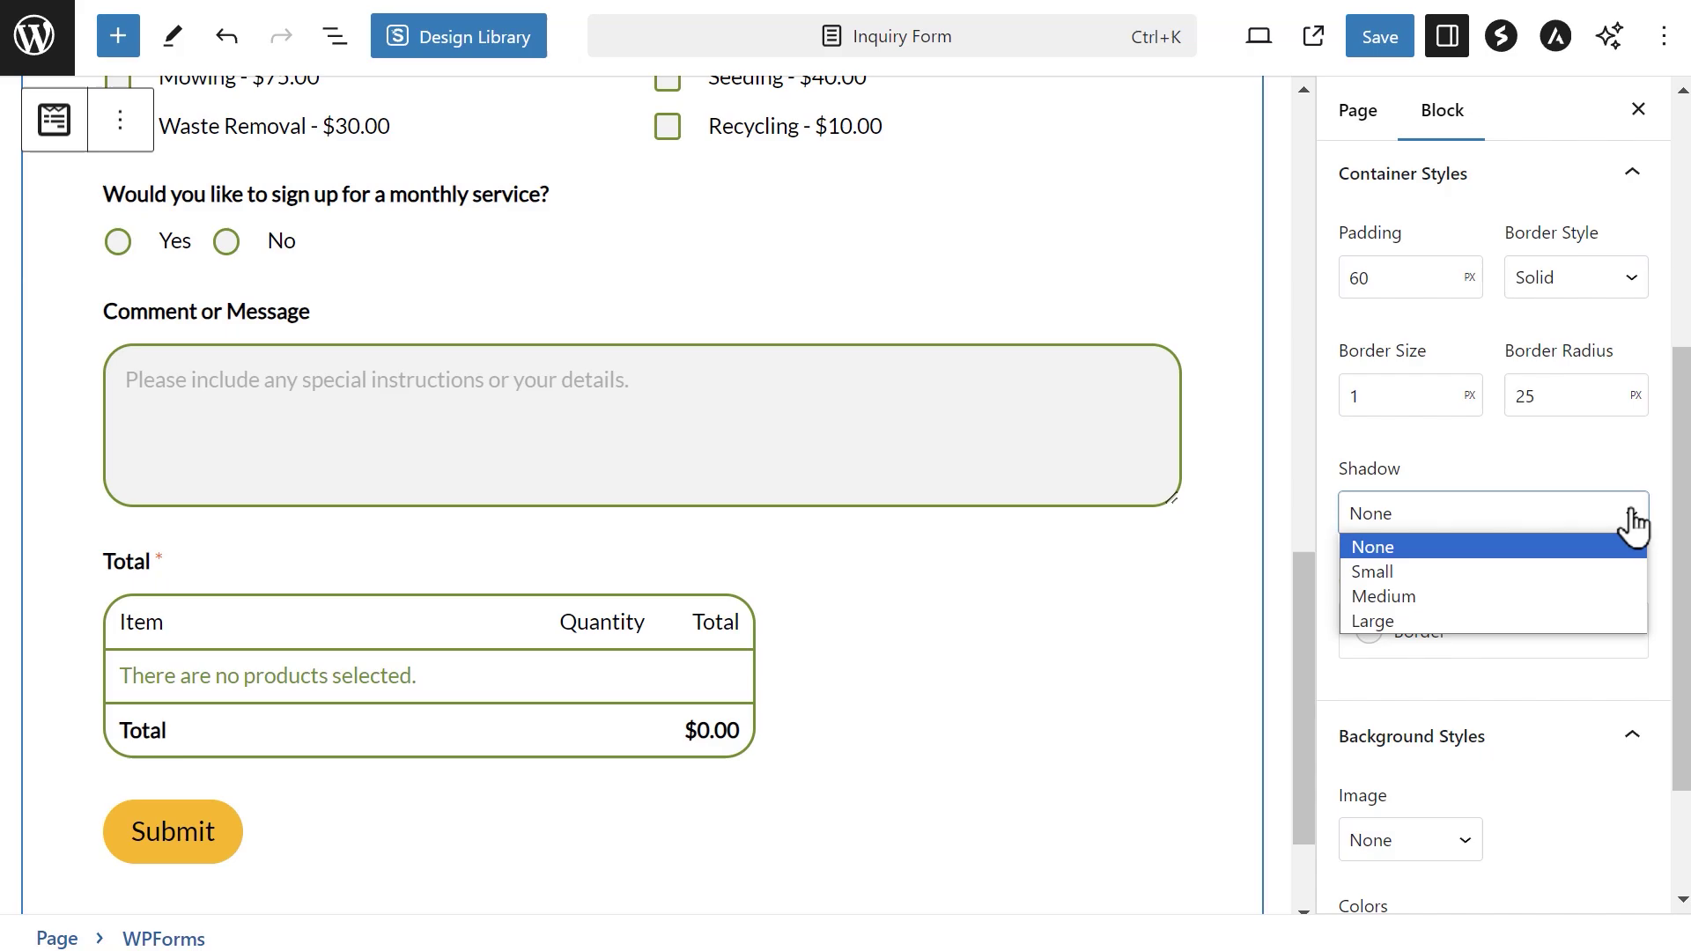
click(1383, 622)
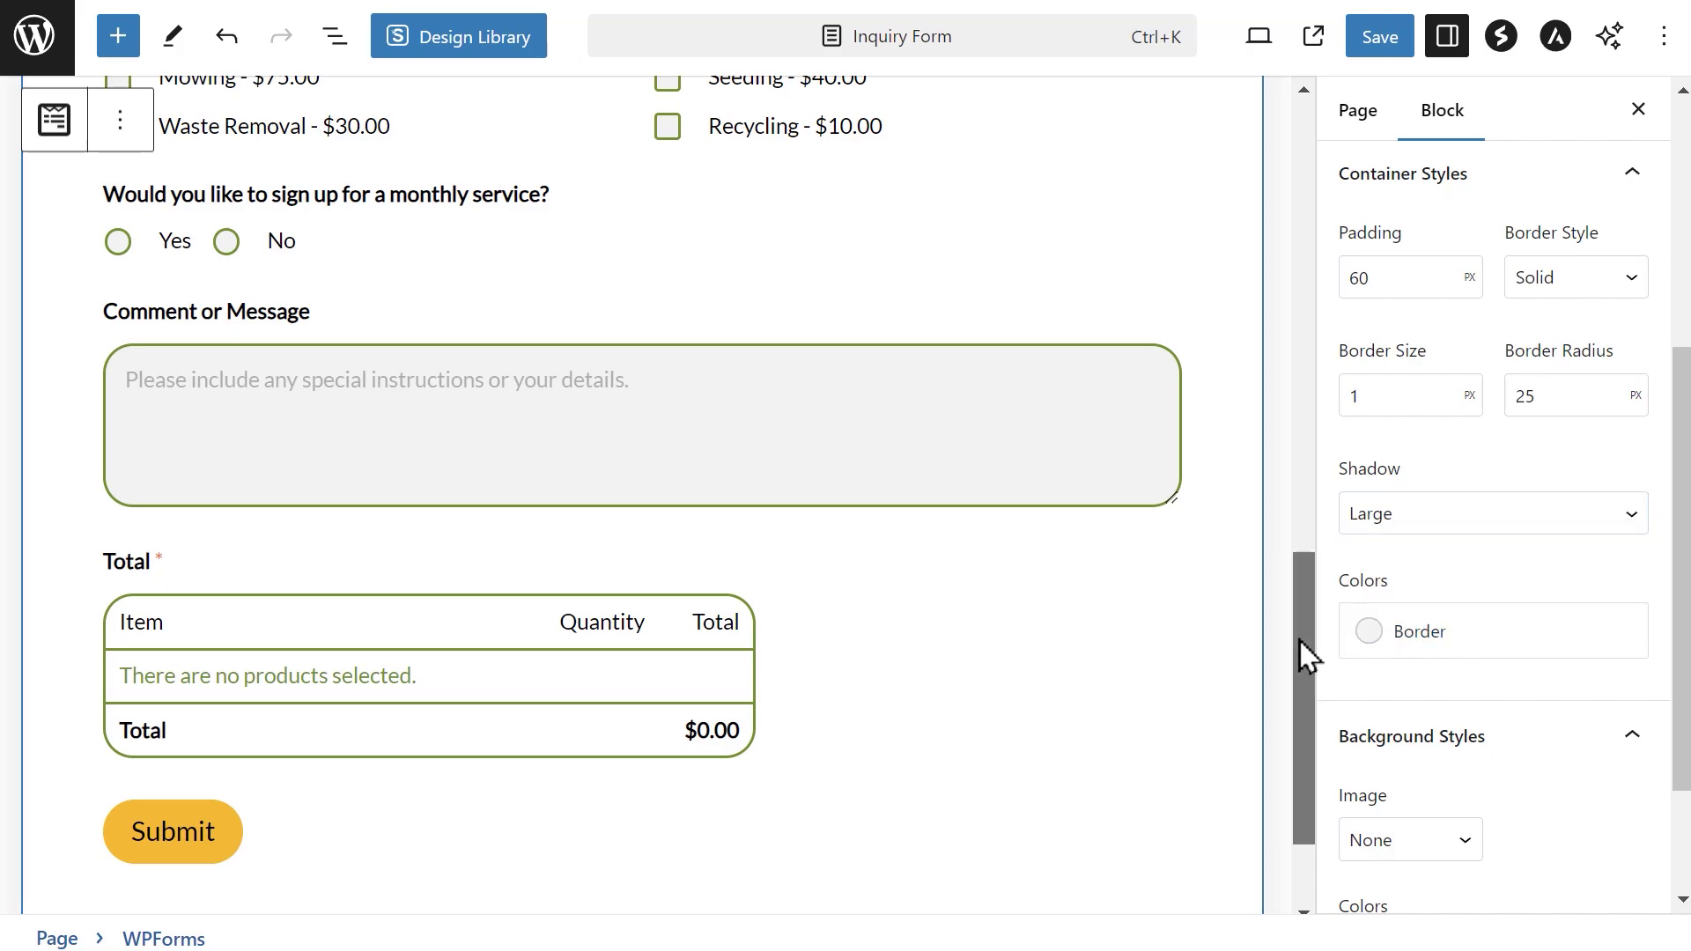
drag(1298, 640, 1296, 754)
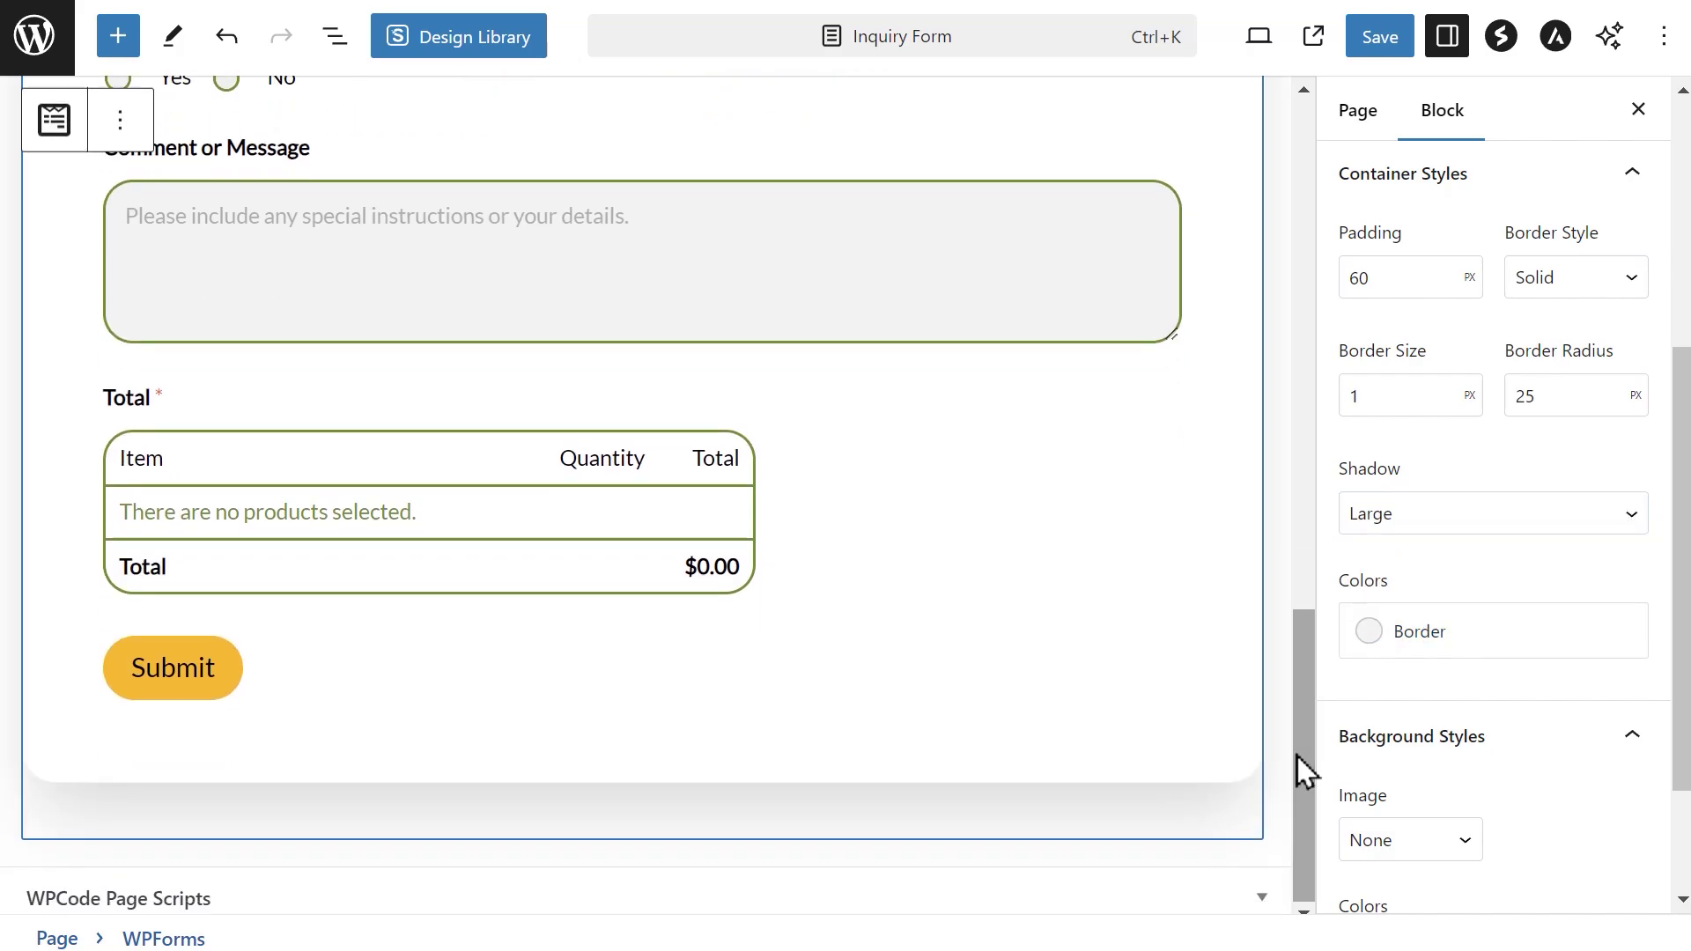
click(1462, 641)
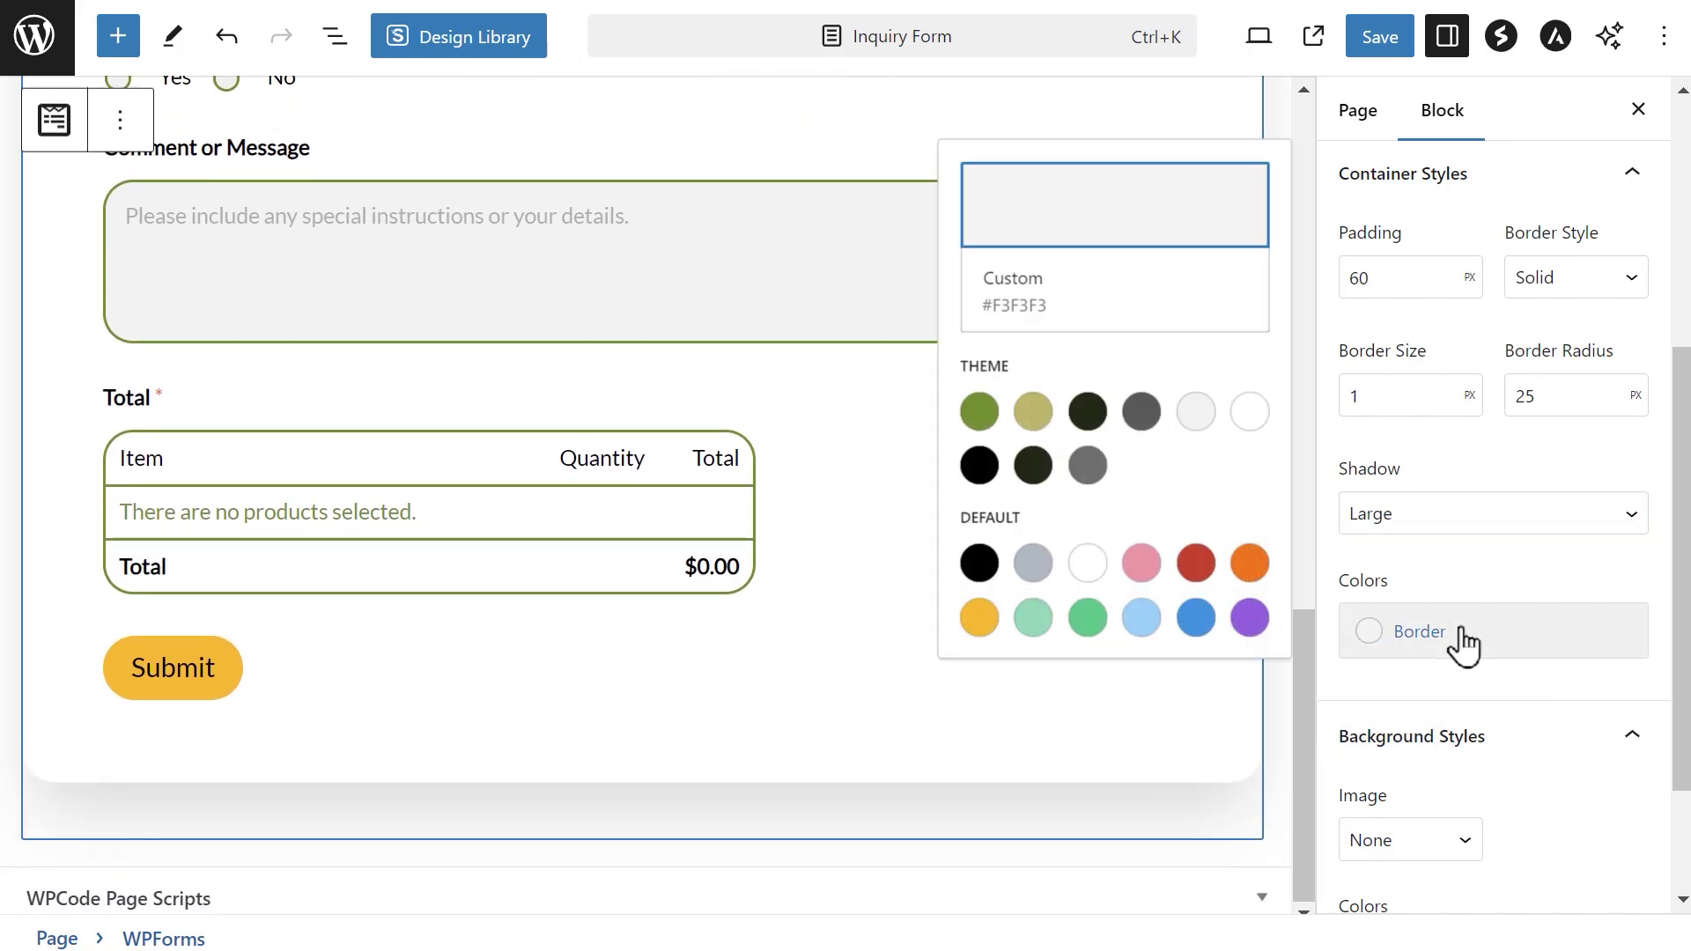
click(981, 618)
click(1398, 684)
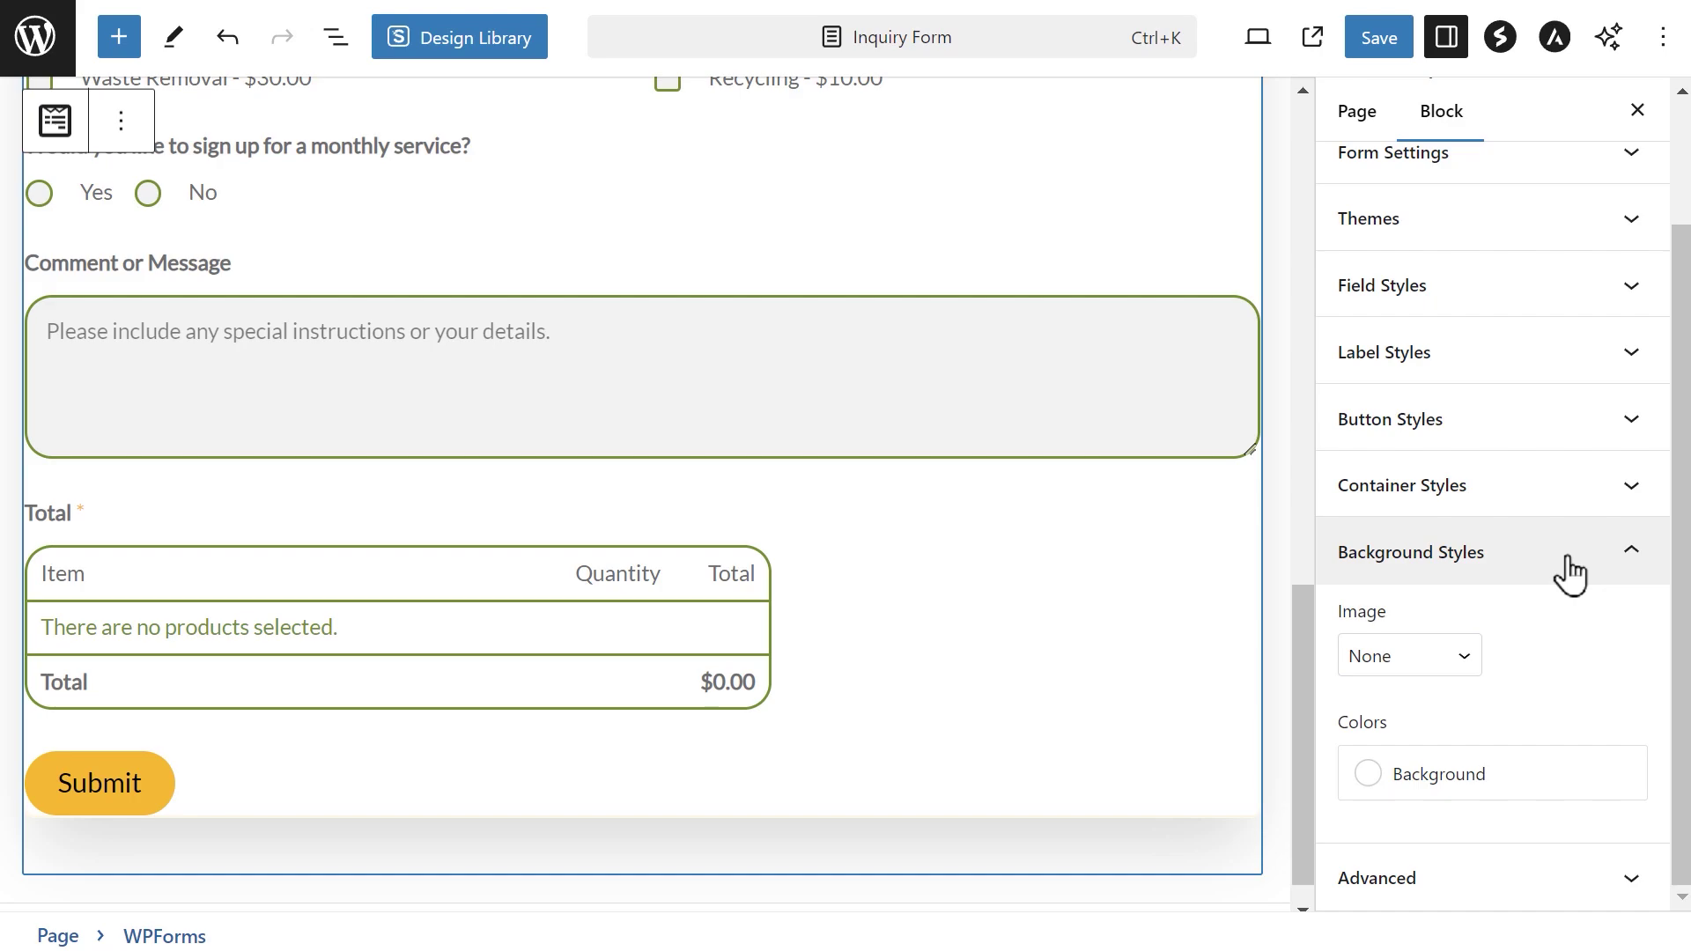
Set the form background image to the eucalyptus leaf stock photo
click(1467, 660)
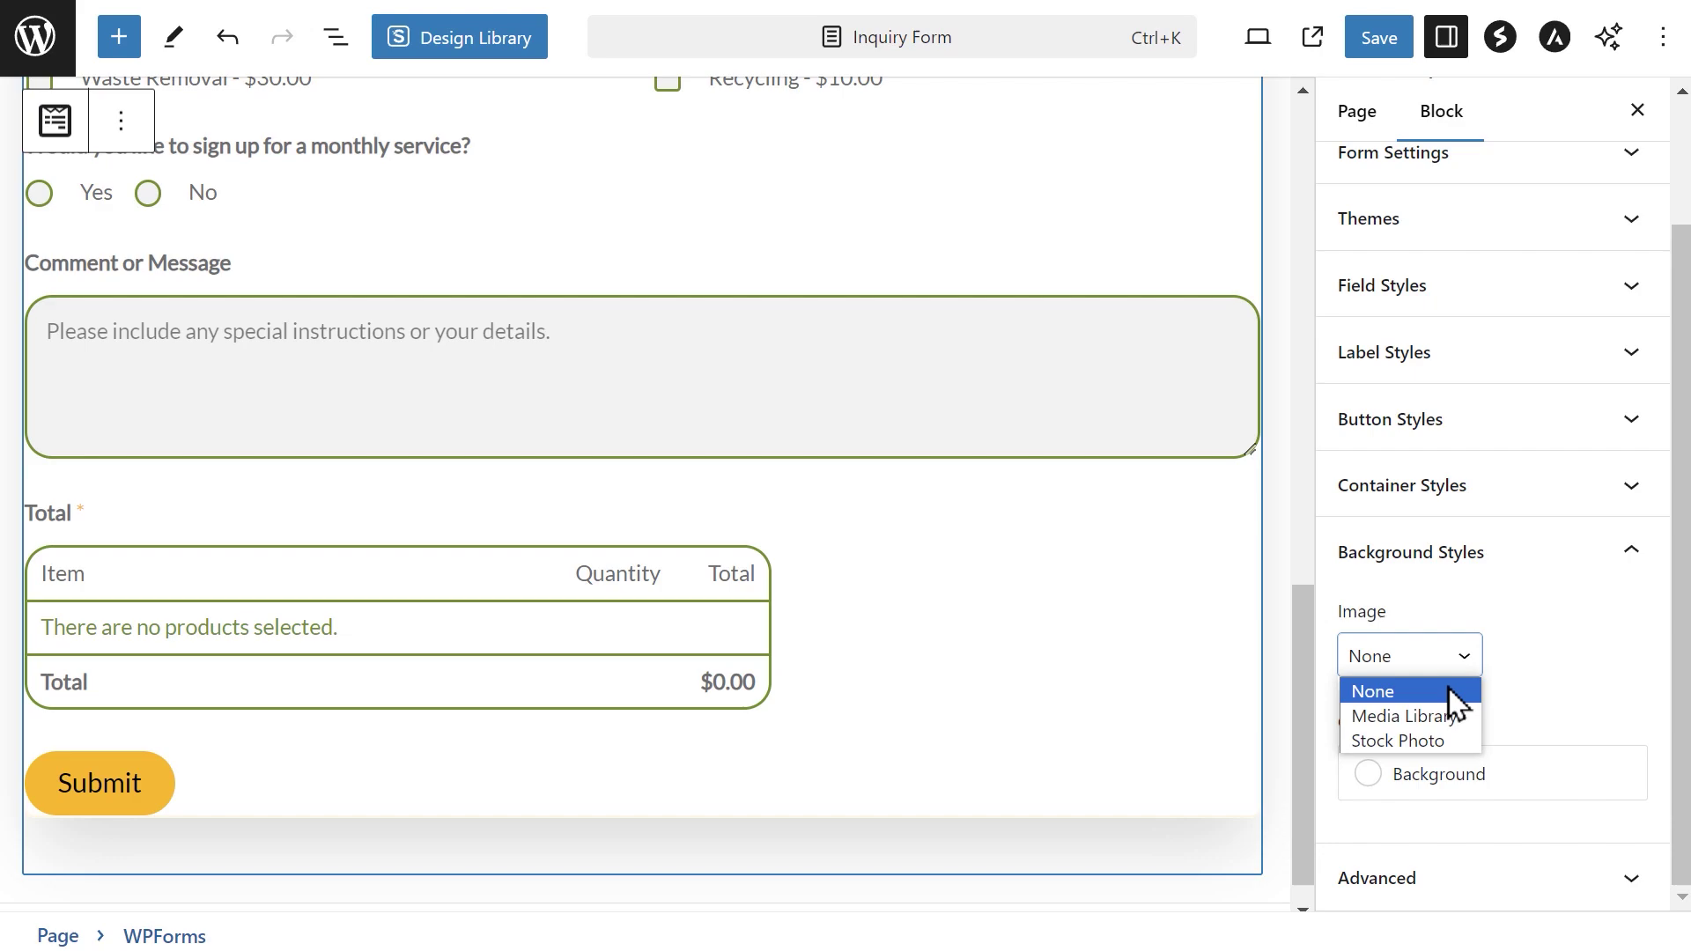
click(1460, 738)
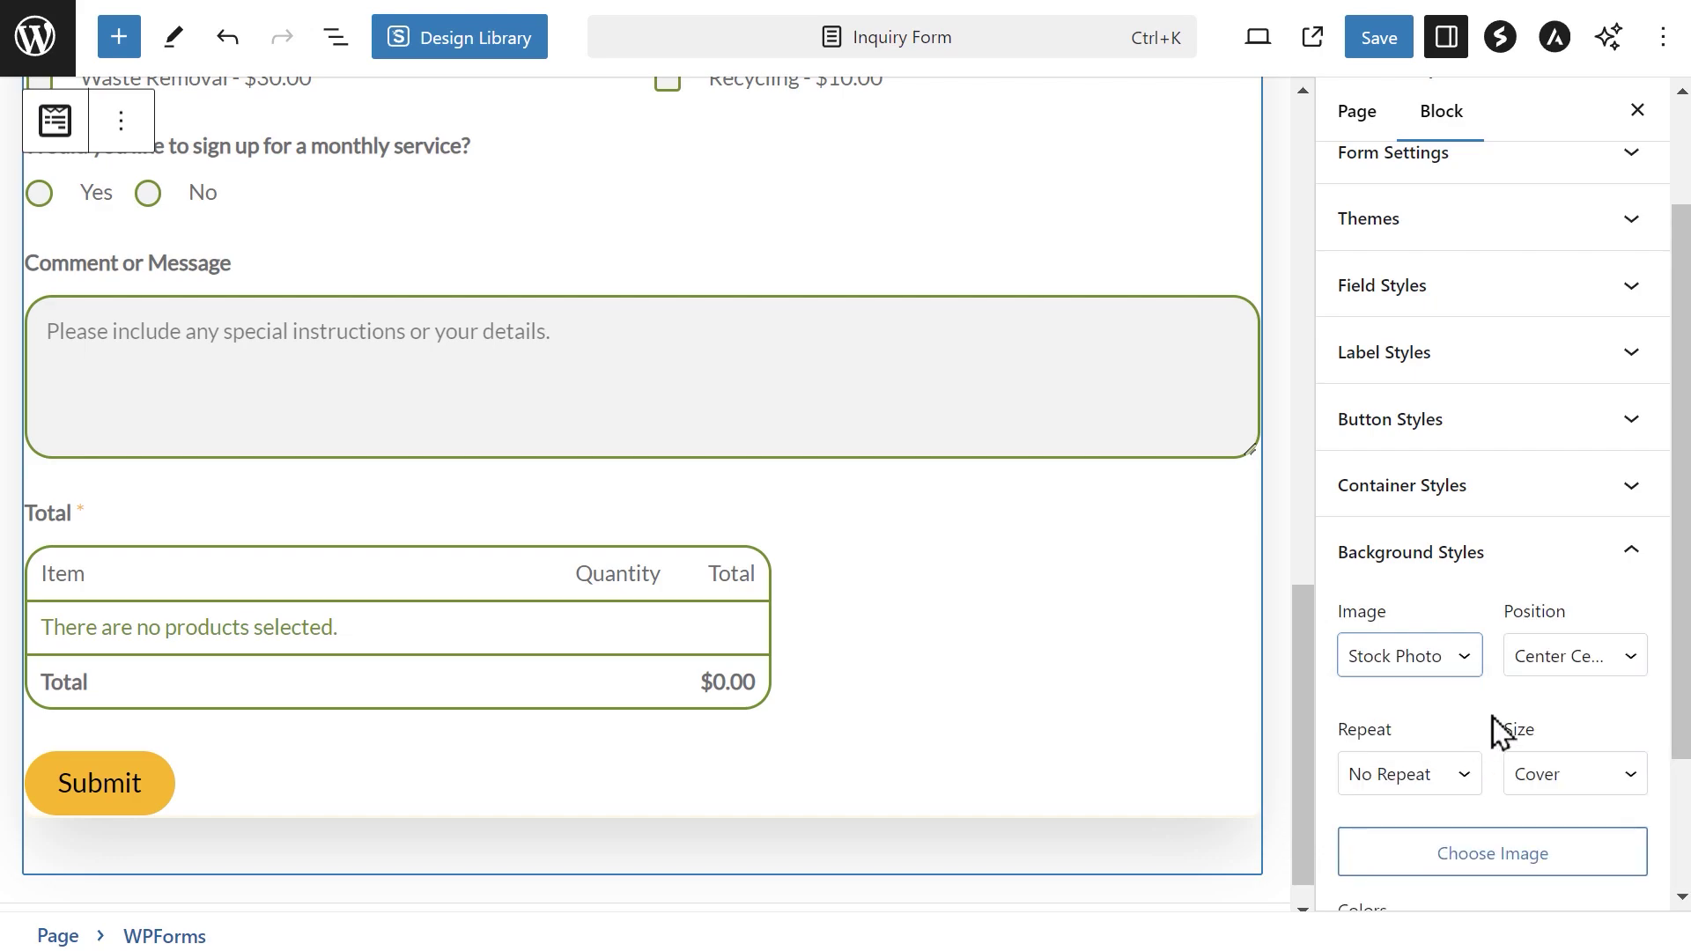
scroll(1678, 621, down, 3)
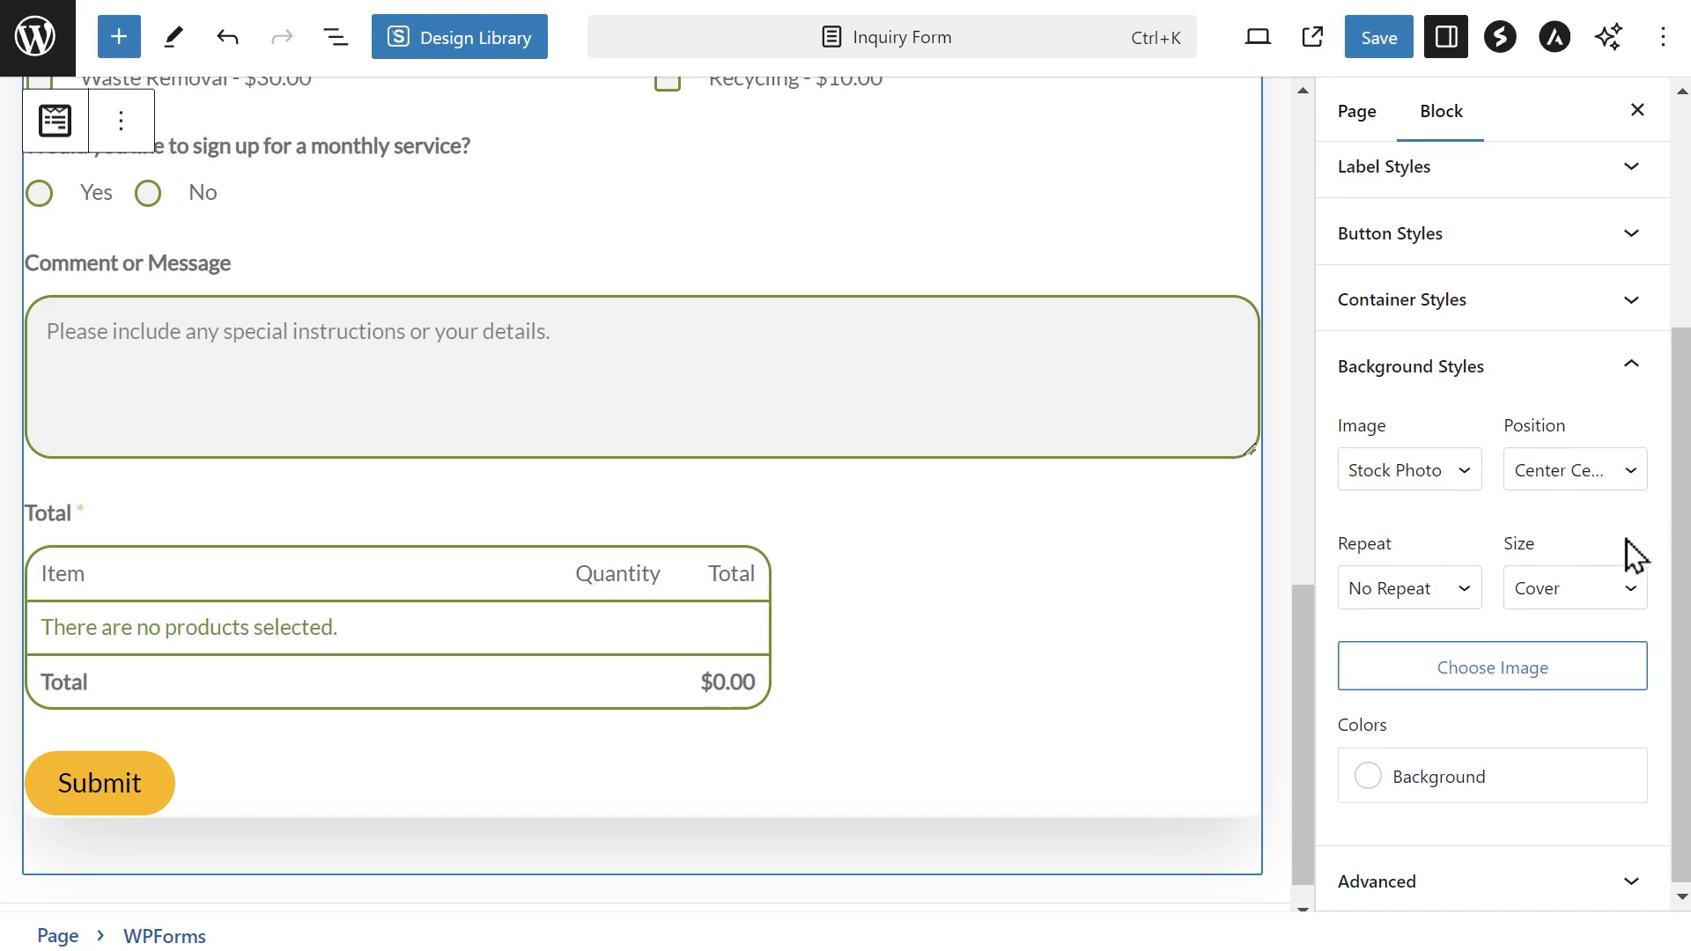
click(1585, 665)
drag(1347, 310, 1351, 261)
click(648, 748)
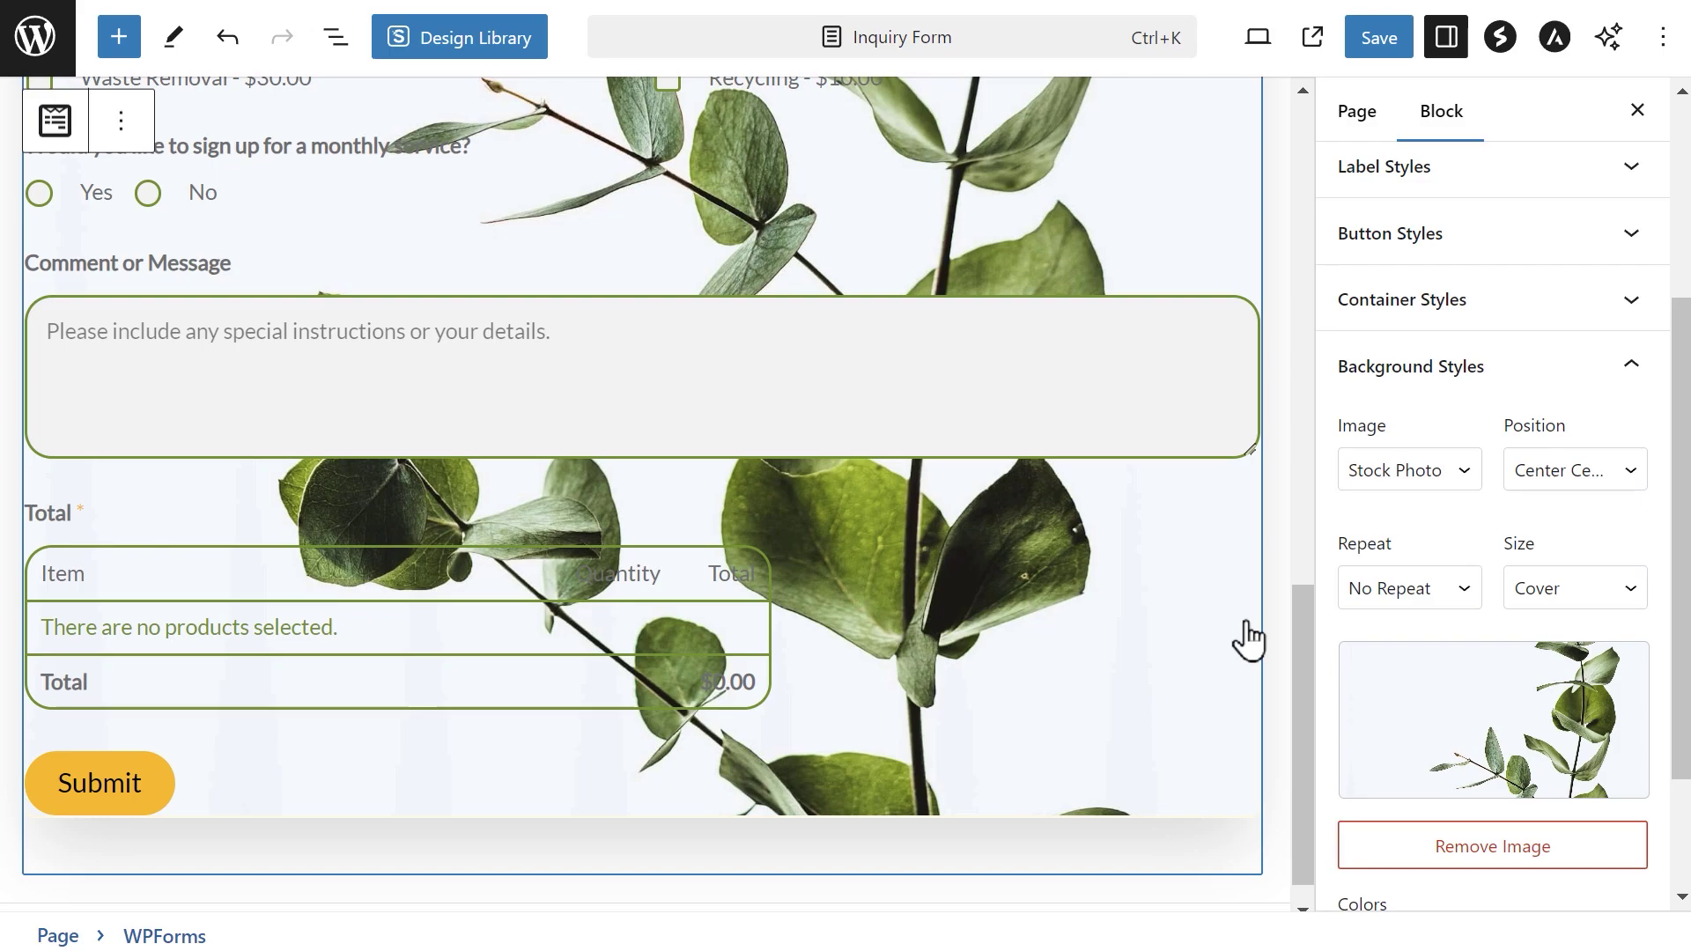
Keep the background image centred and try Tile, Horizontal, then Vertical repeat
drag(1301, 672, 1382, 303)
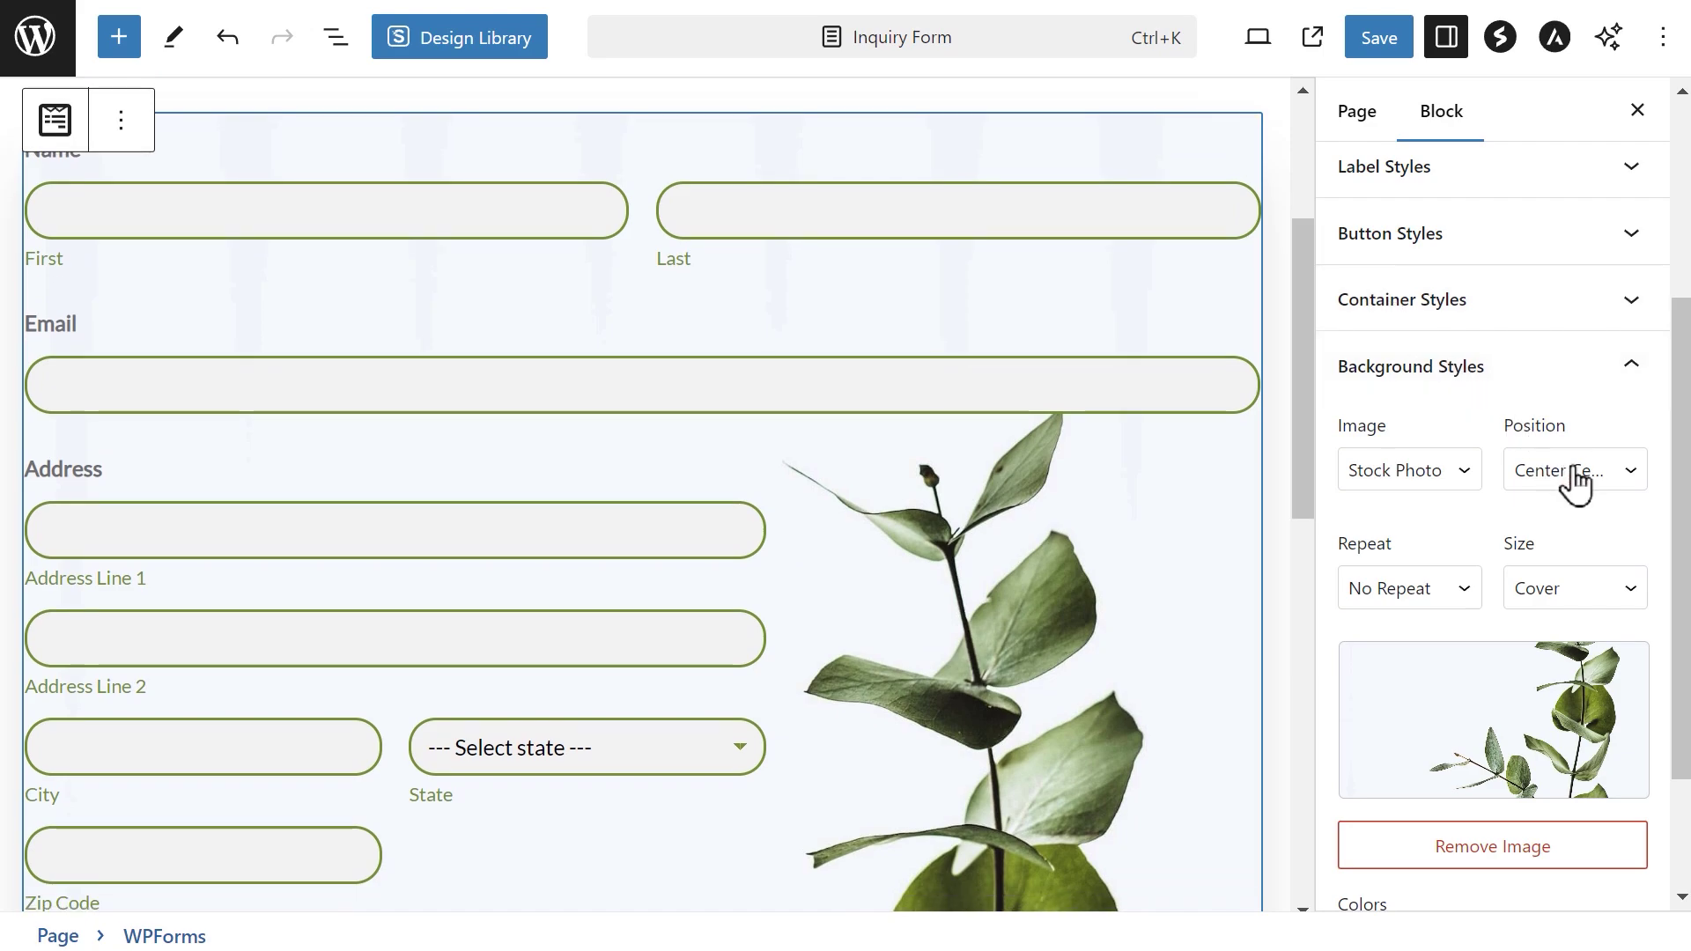
click(1576, 483)
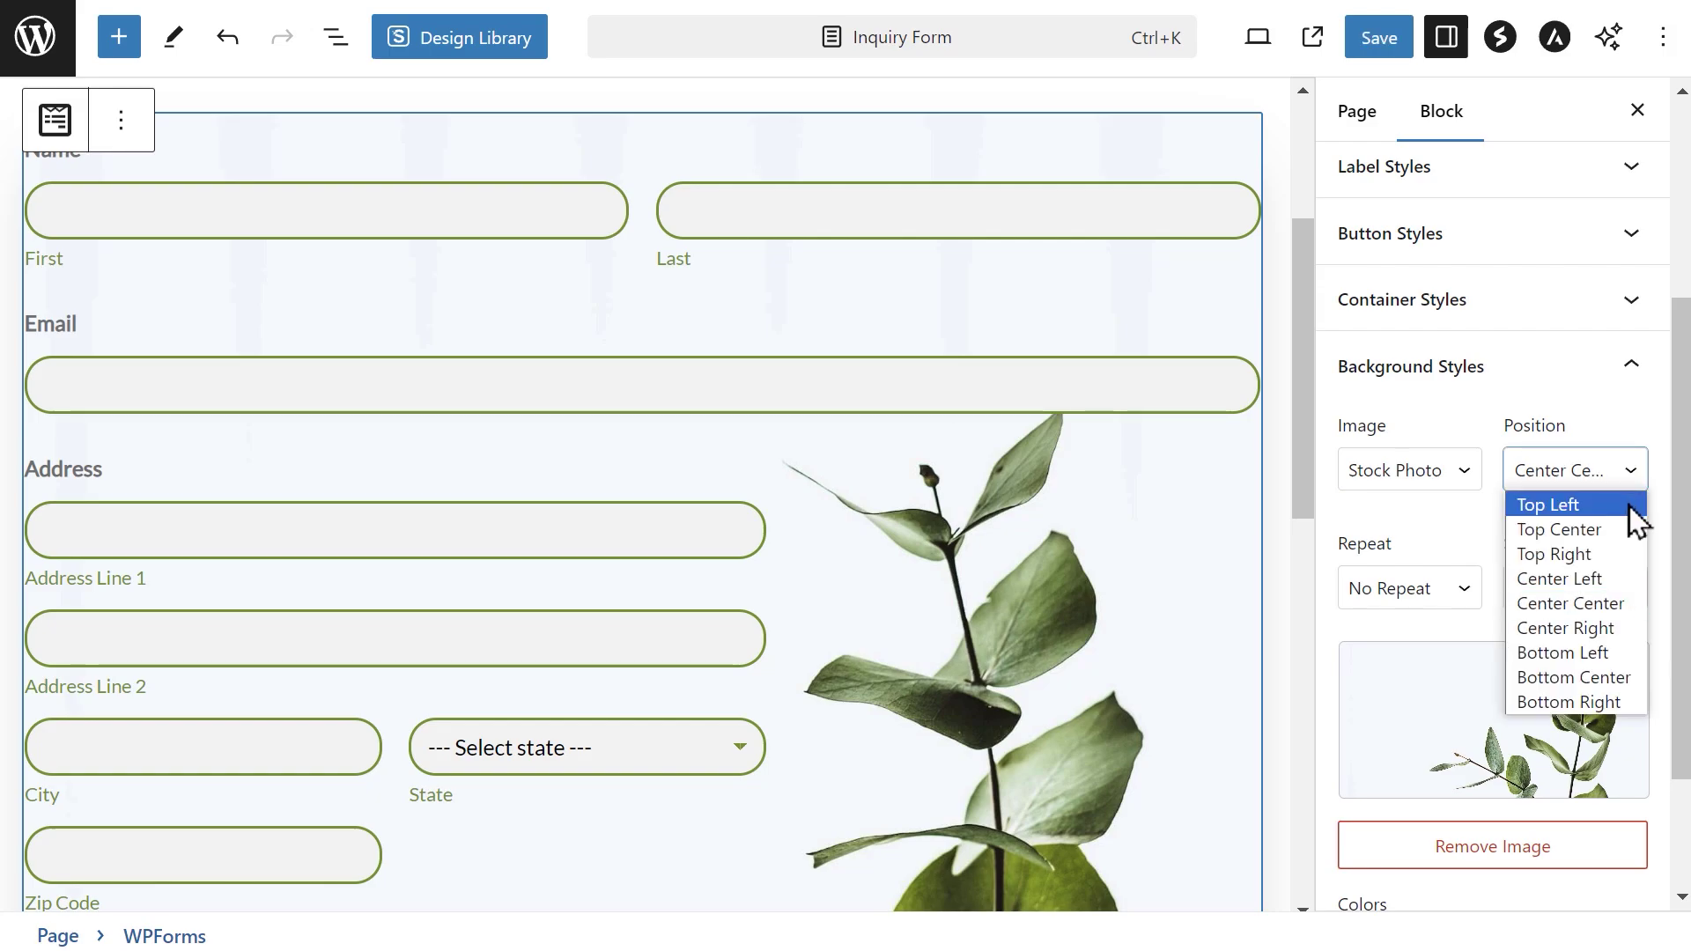
click(1615, 604)
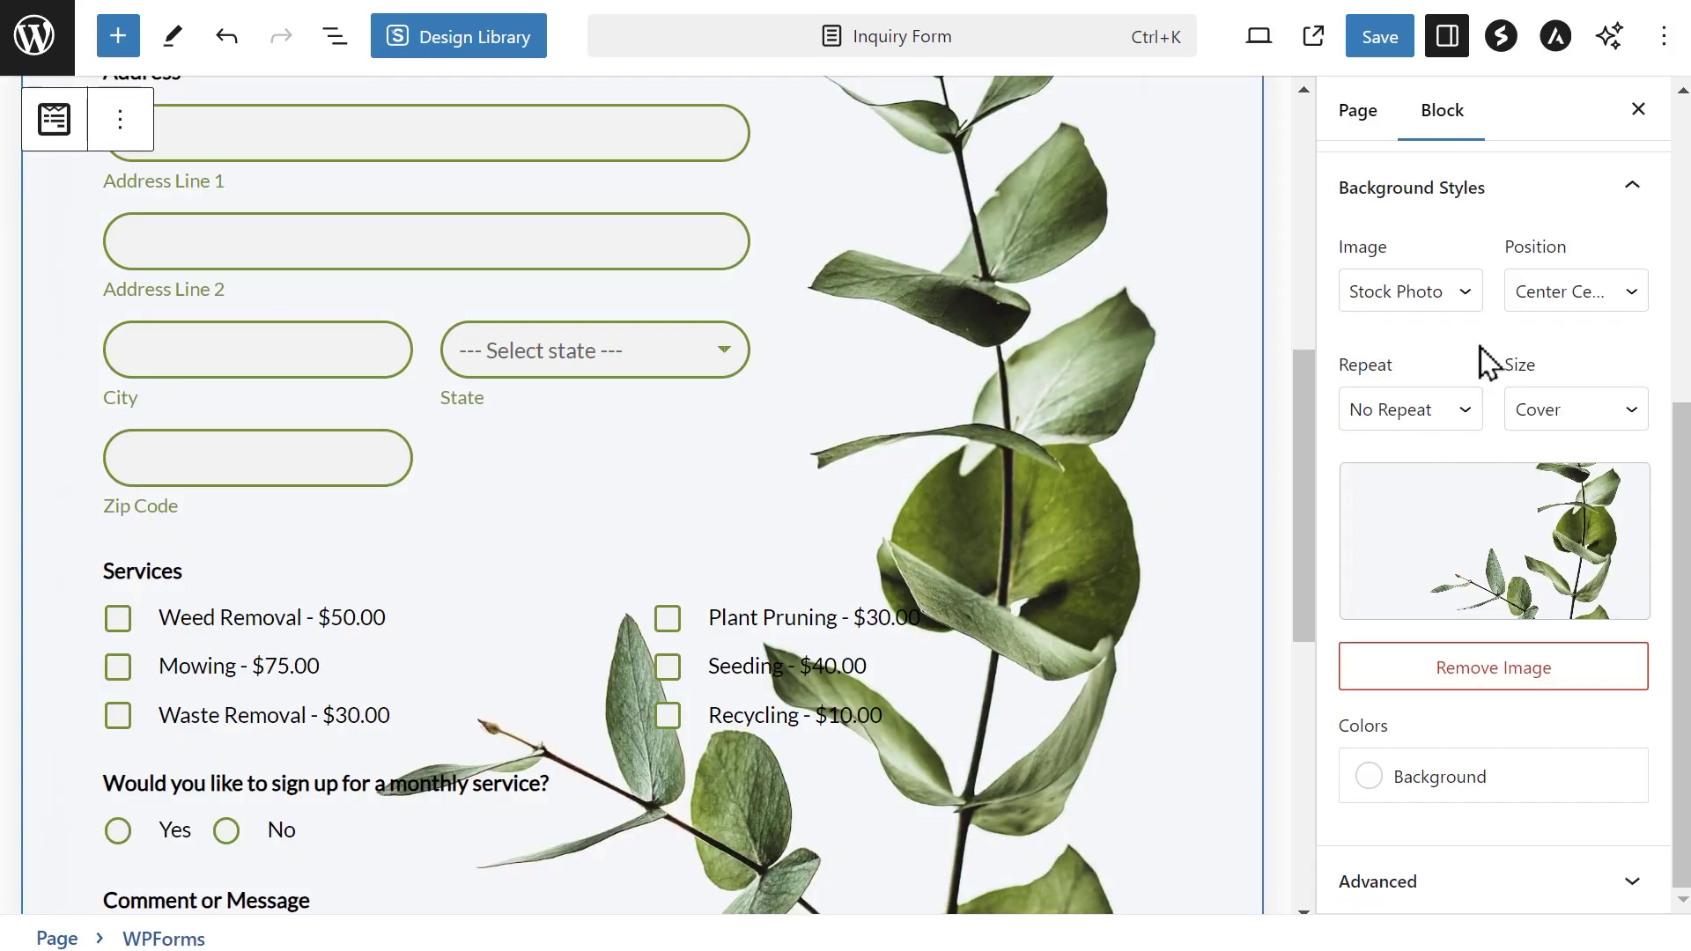
click(1471, 412)
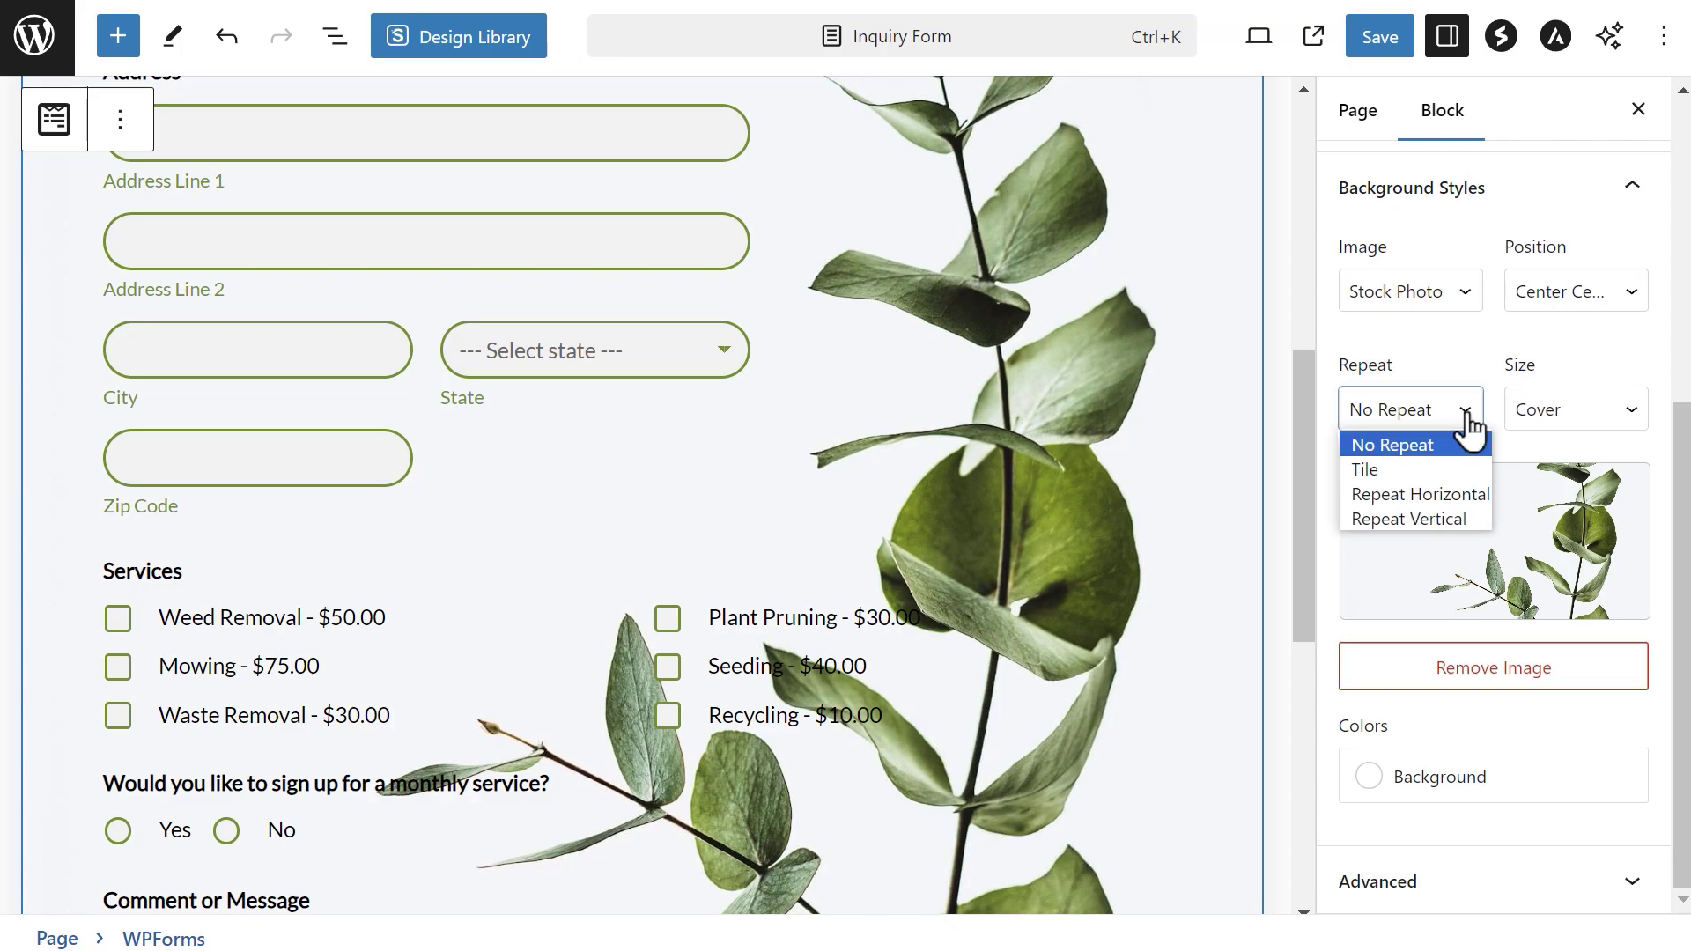
click(1365, 469)
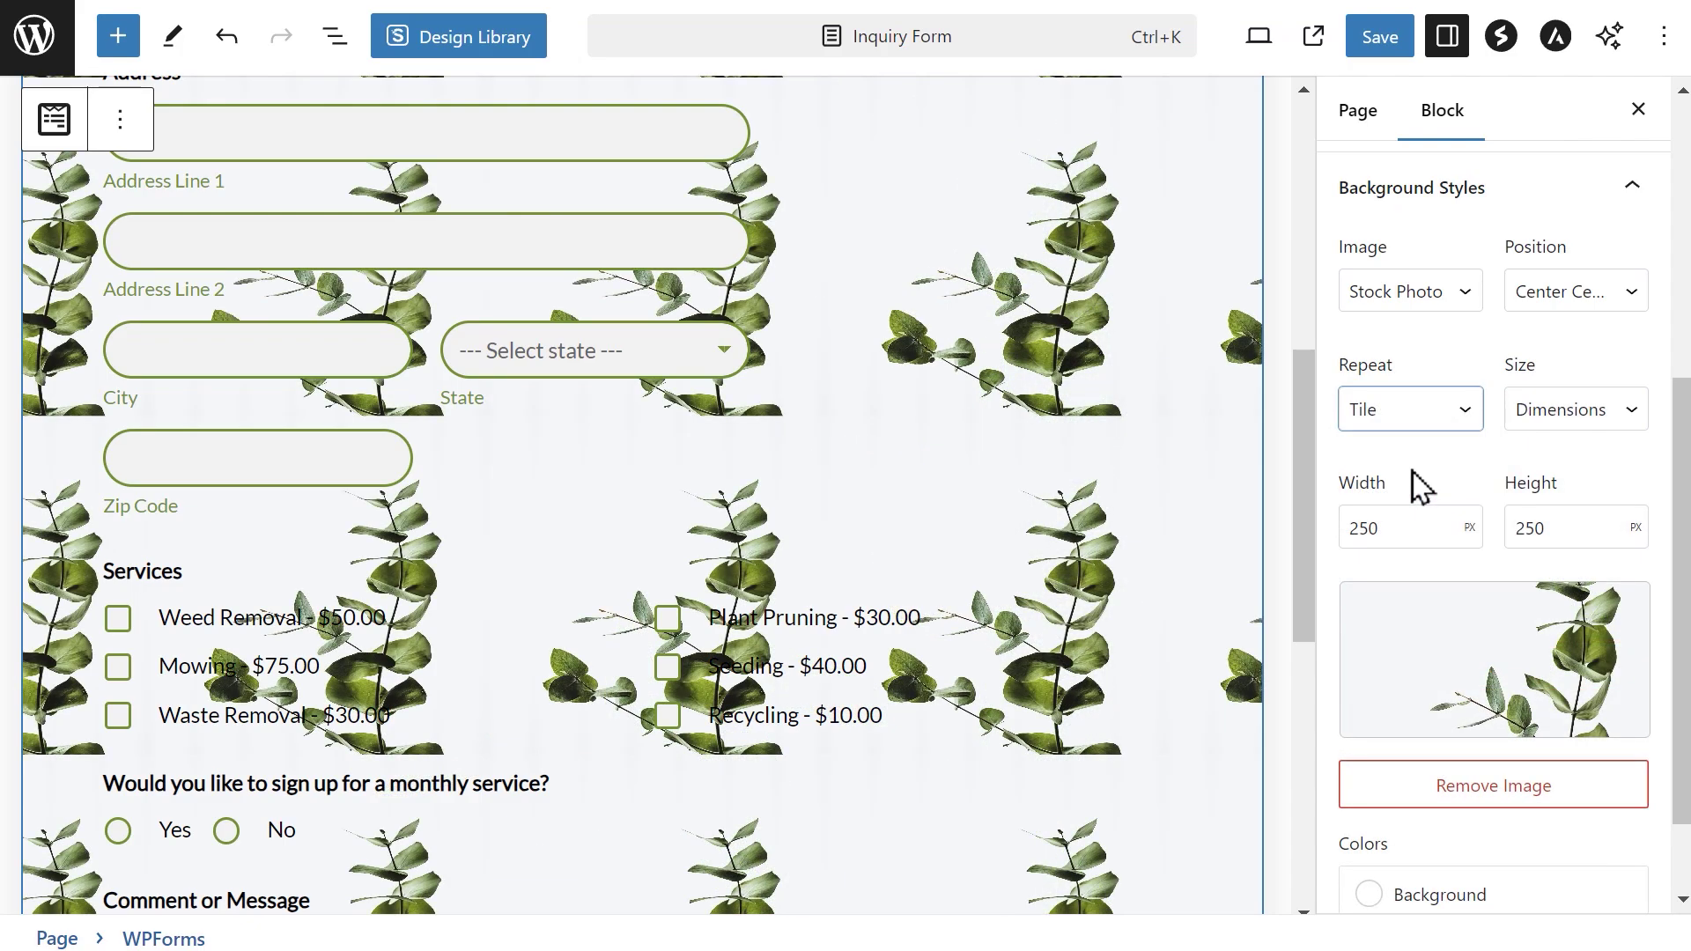
click(1456, 419)
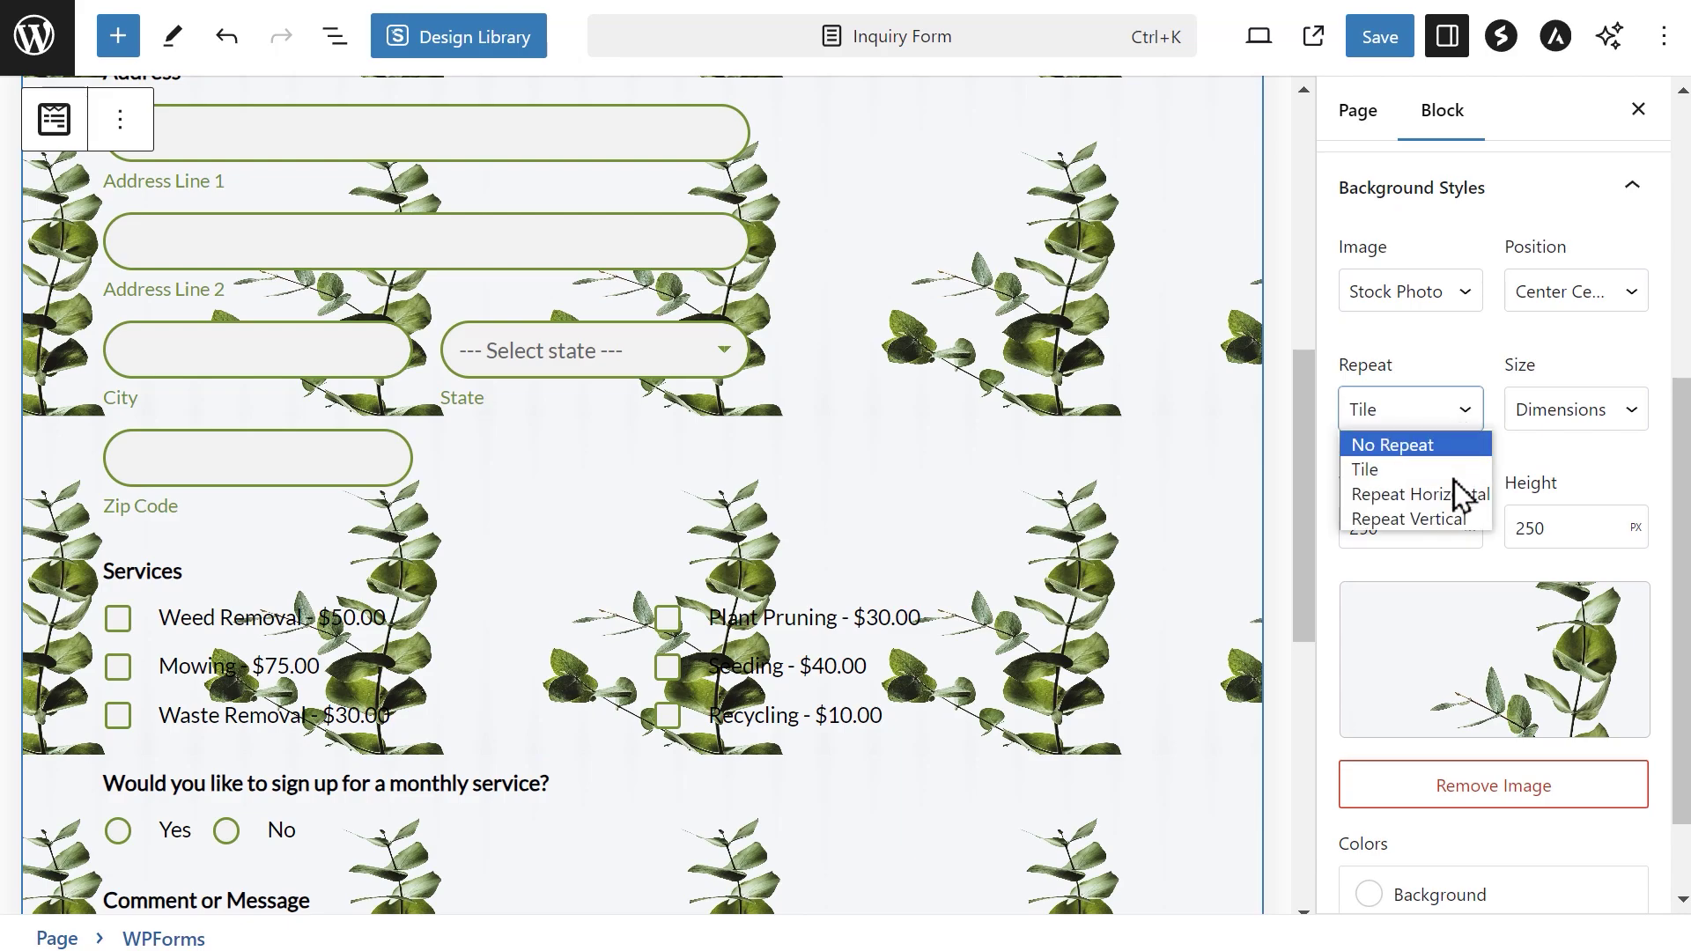
click(1451, 494)
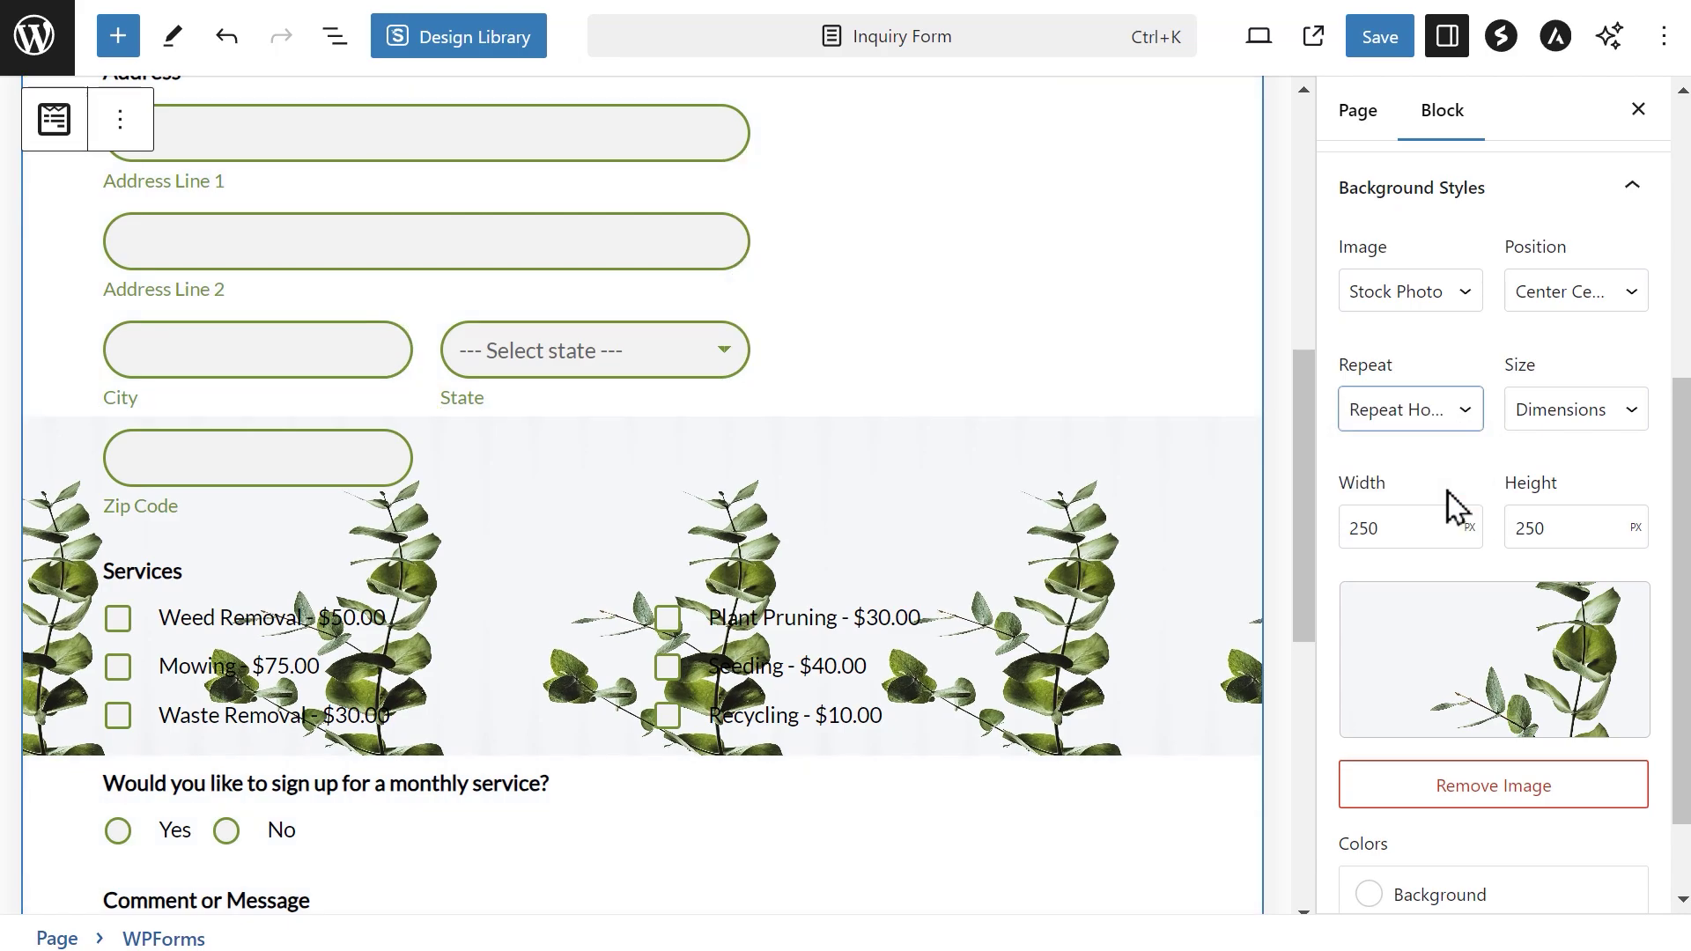
click(1462, 412)
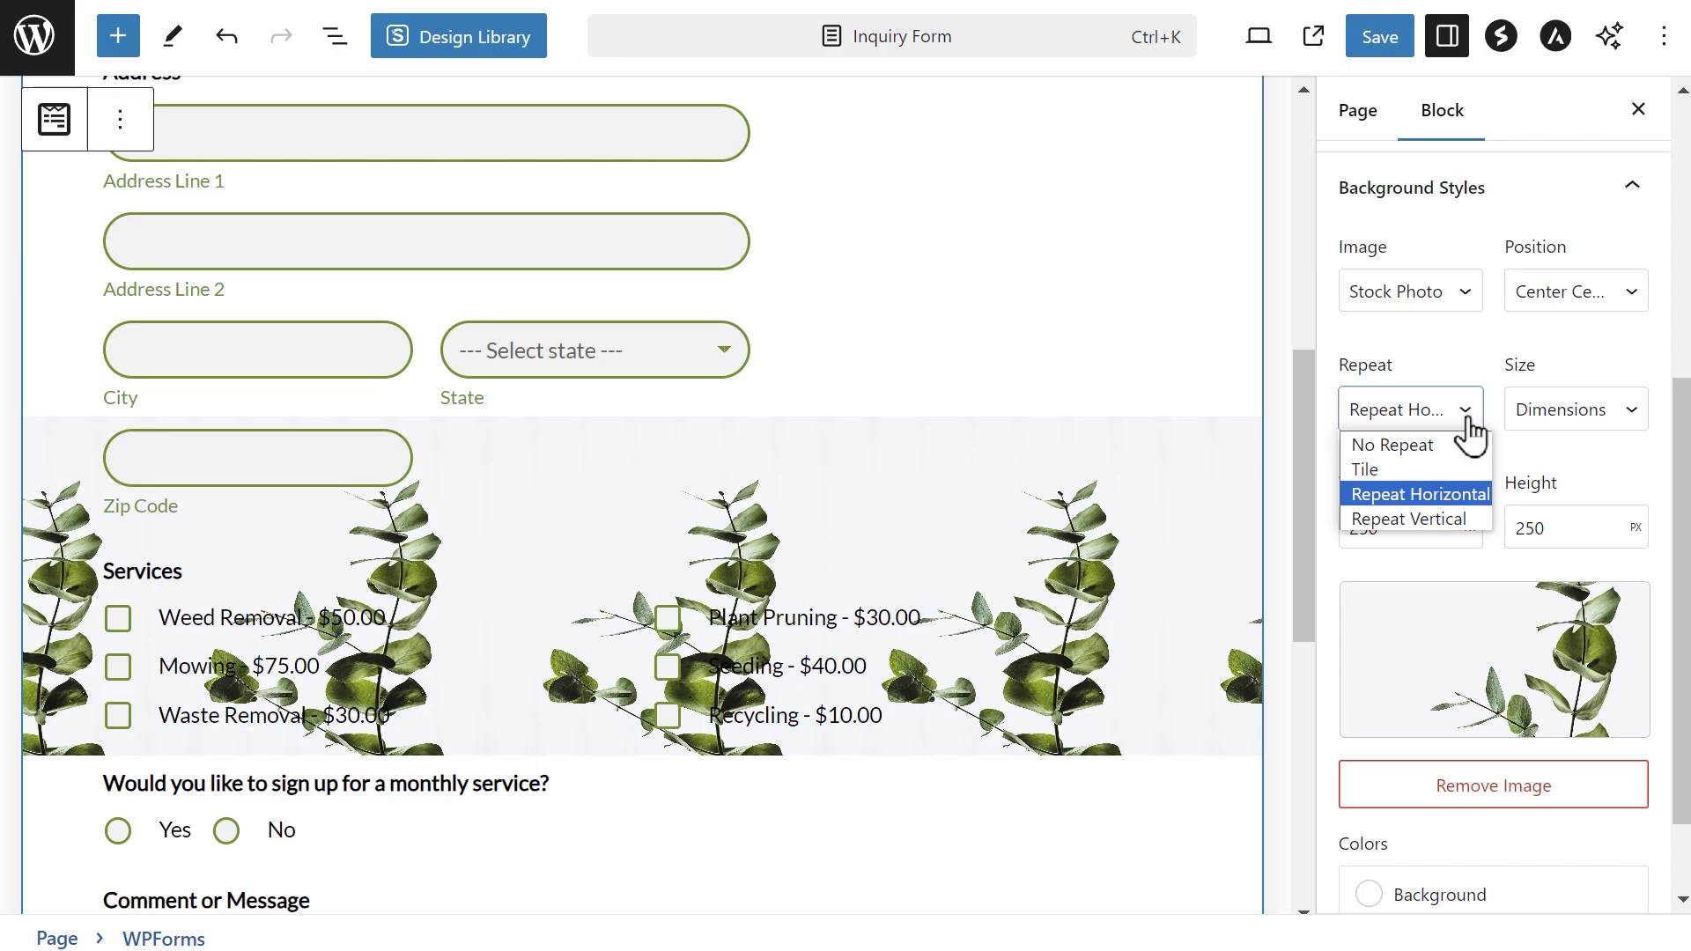
click(1437, 519)
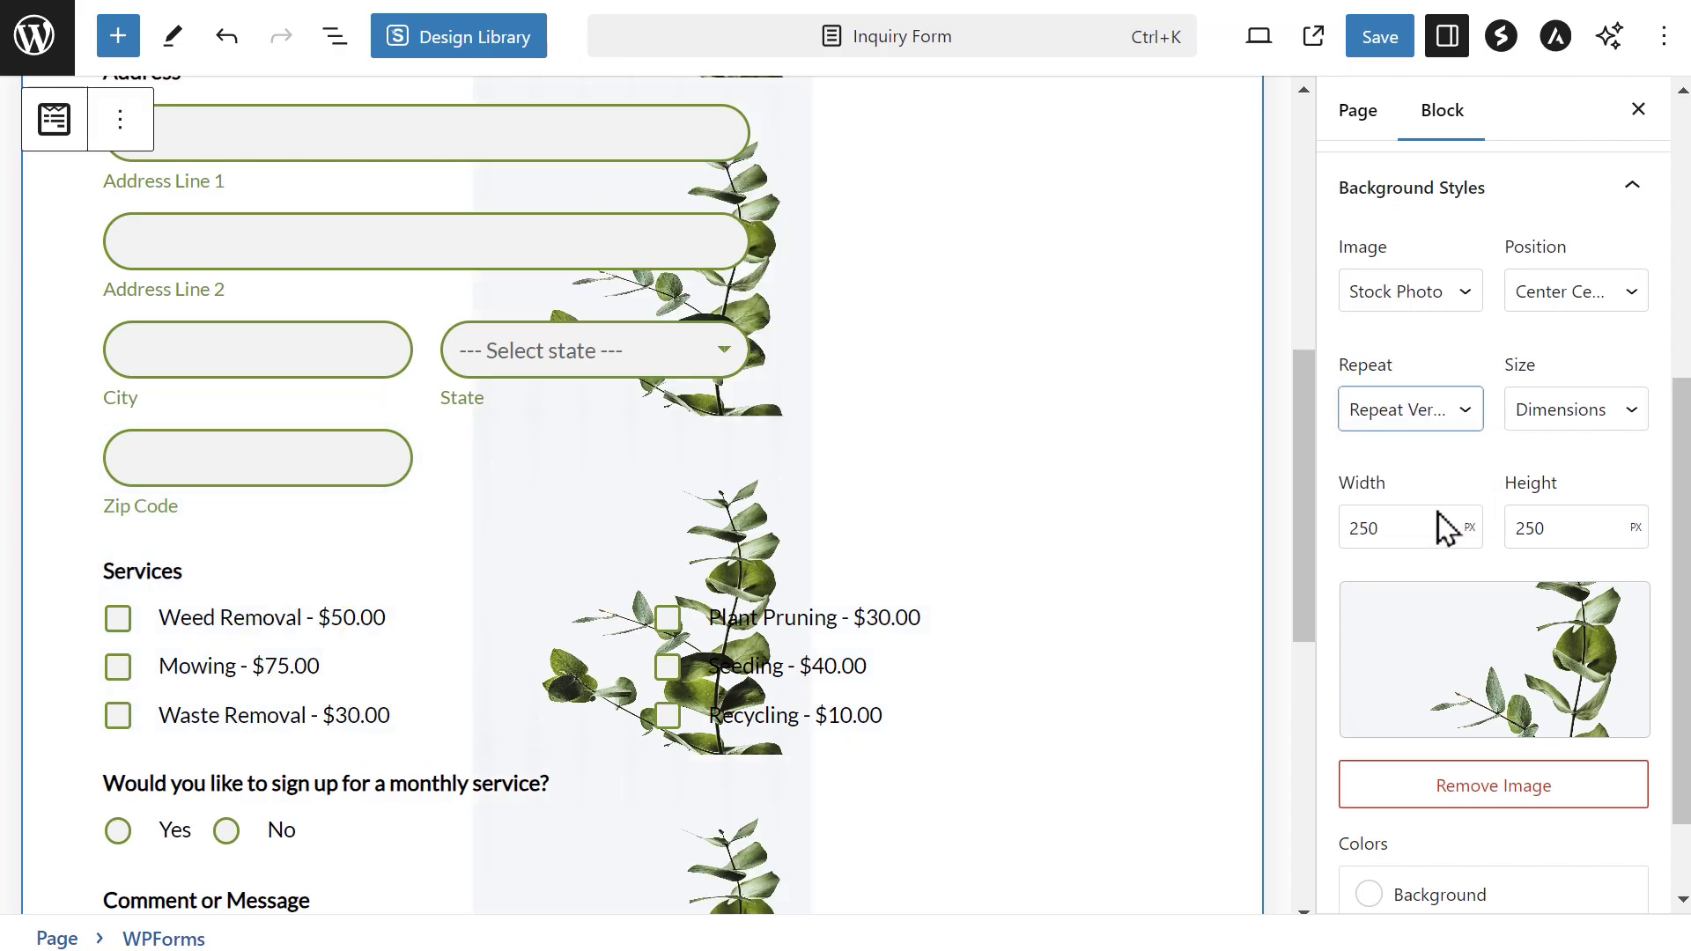
Switch background size to Cover, then back to 250px Dimensions and edit the width
click(1577, 409)
click(1568, 466)
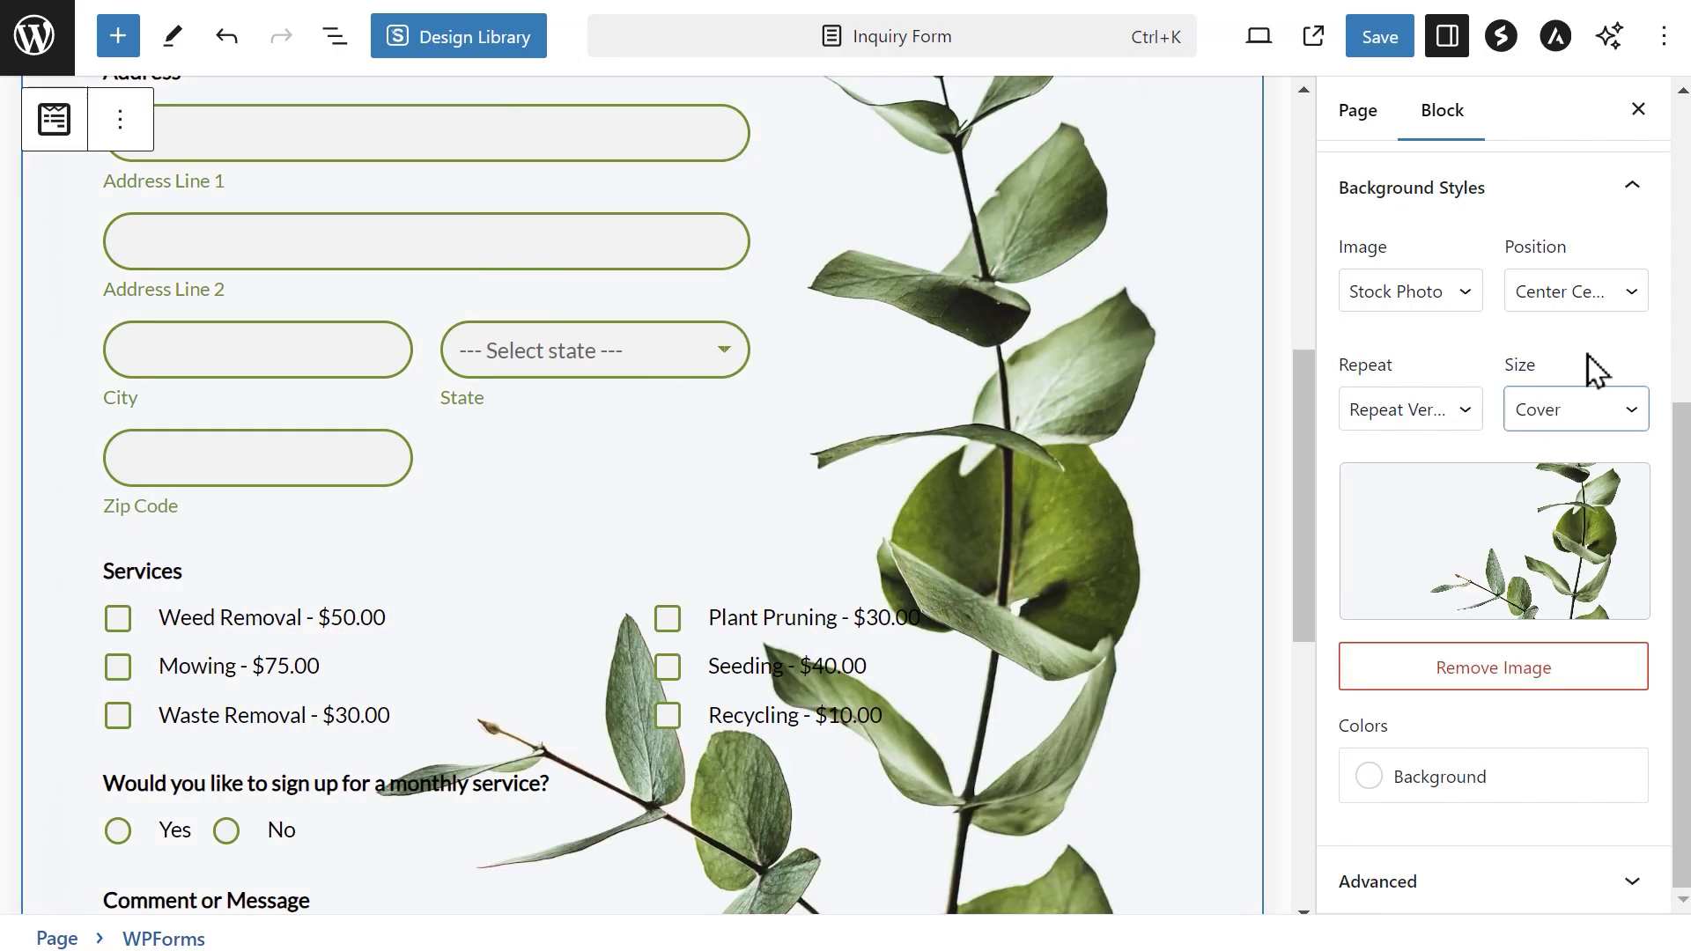
click(1635, 421)
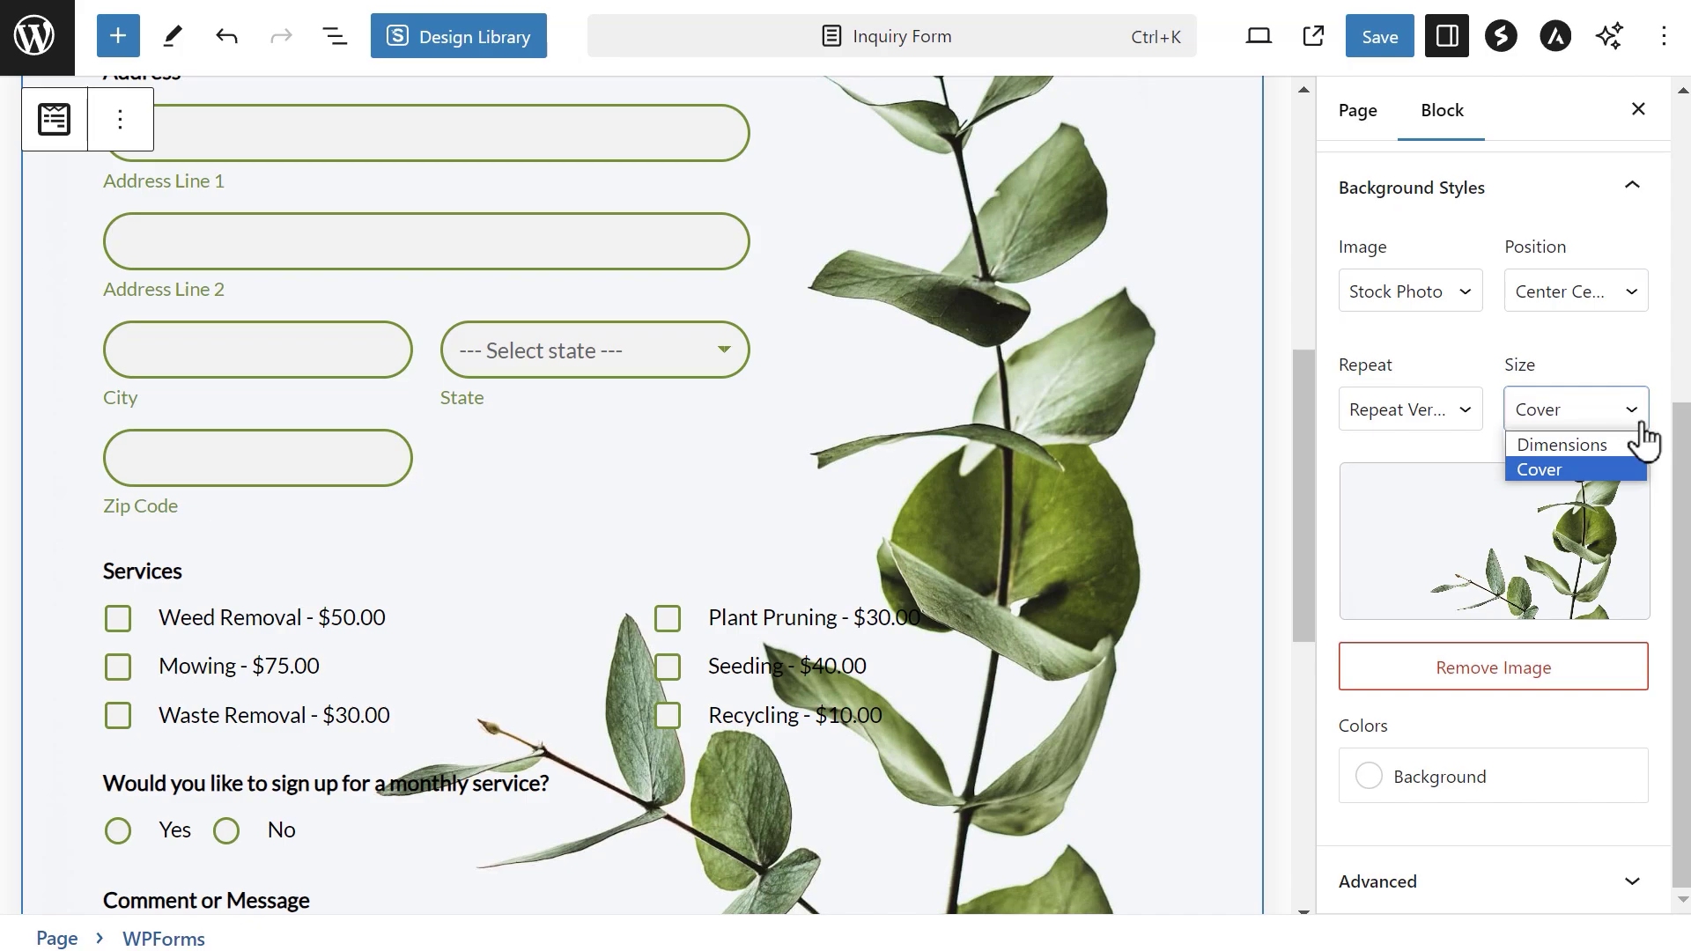
click(1598, 470)
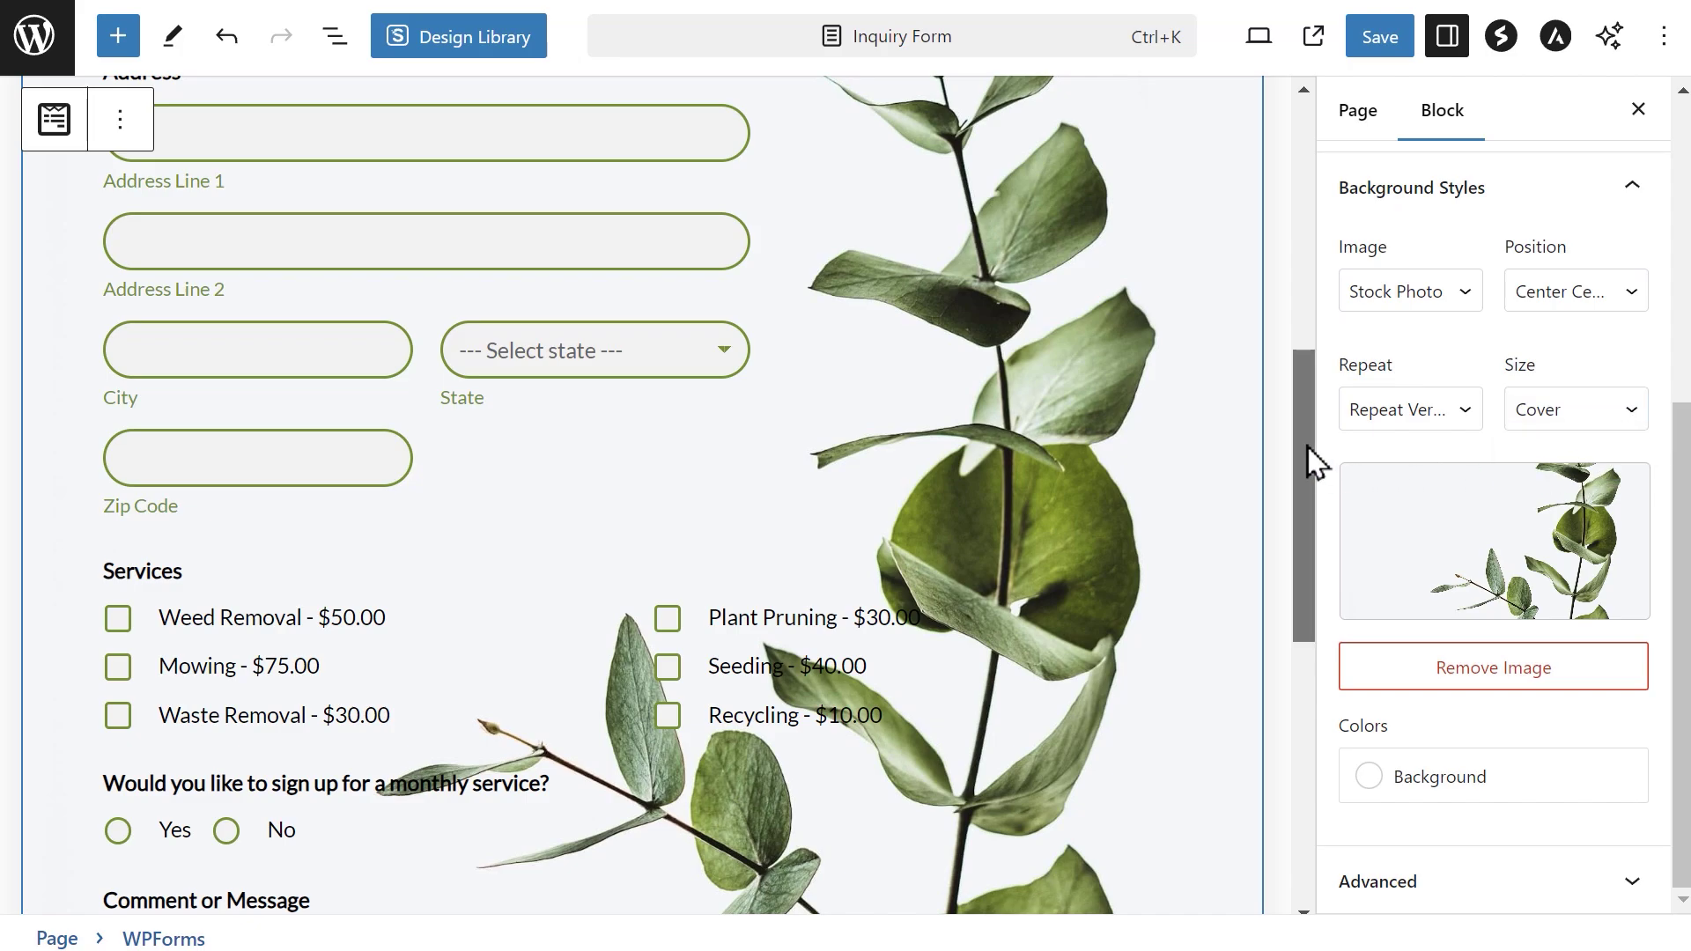
drag(1307, 446, 1351, 446)
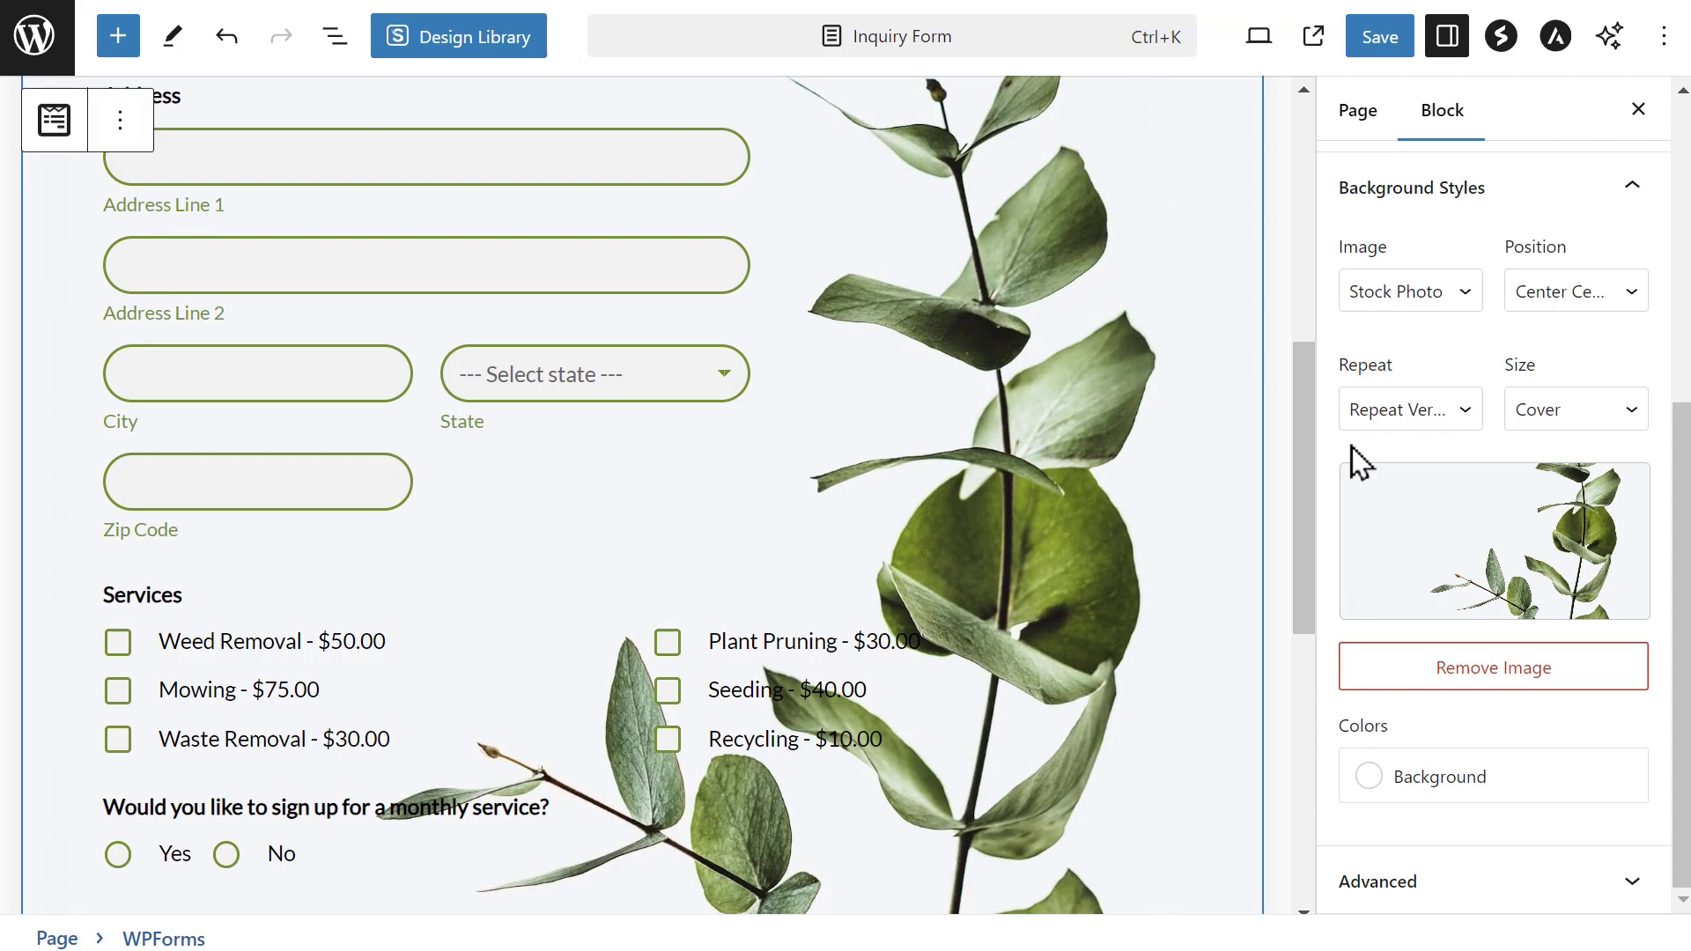
click(1631, 414)
click(1599, 443)
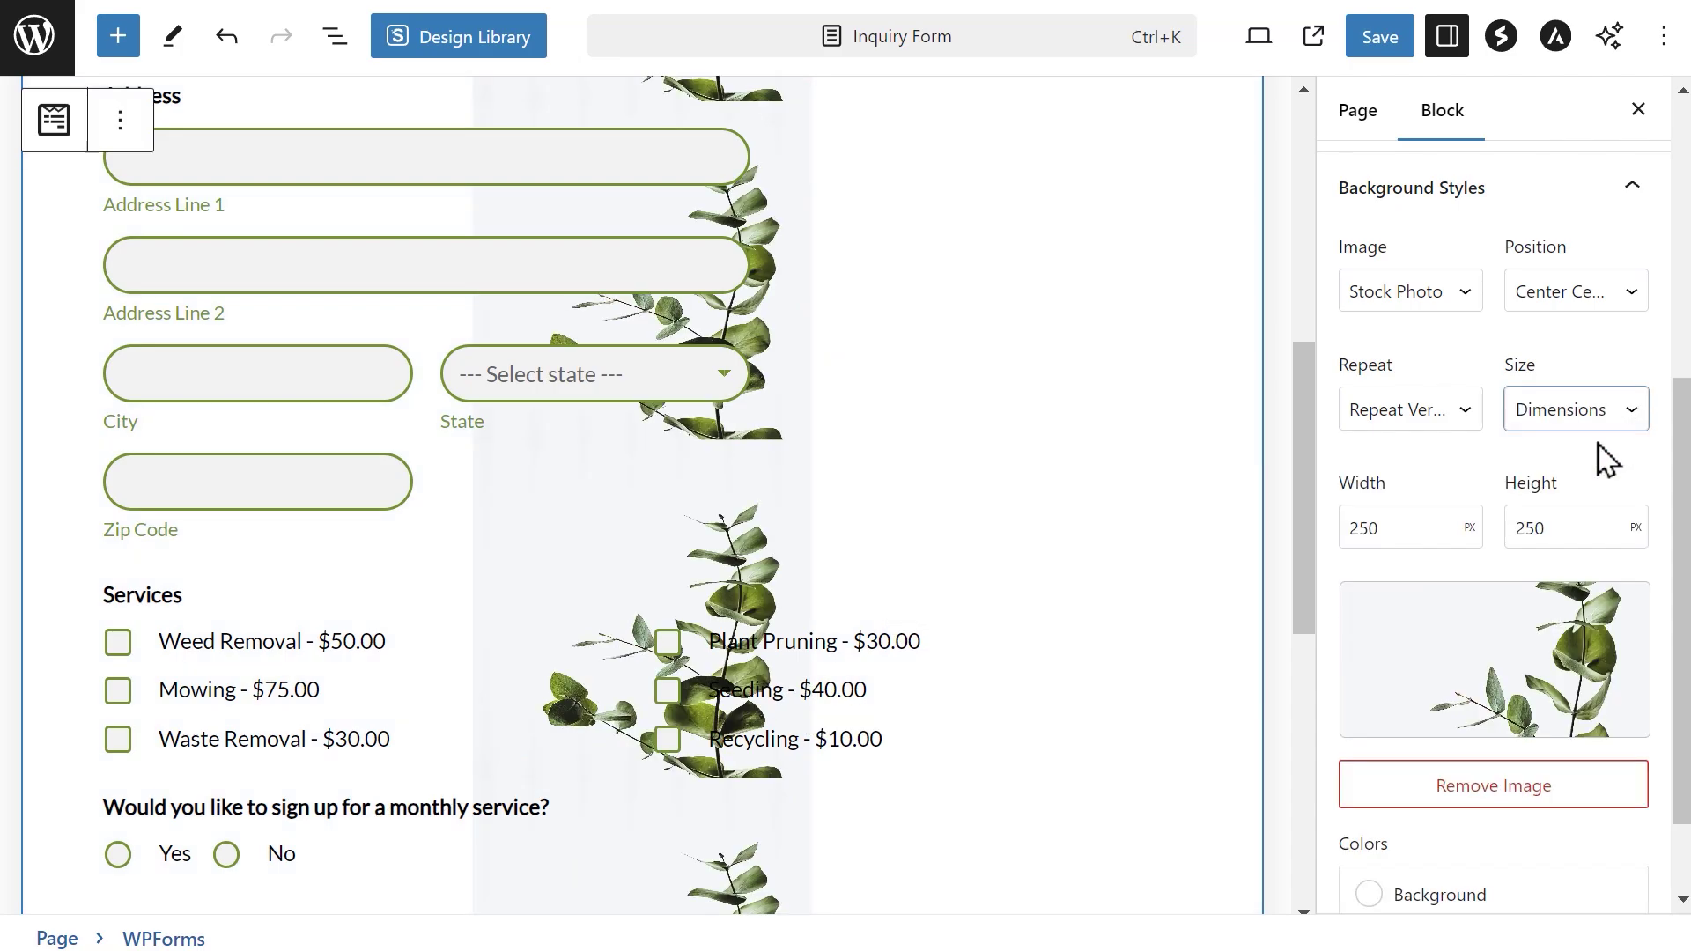
click(1406, 529)
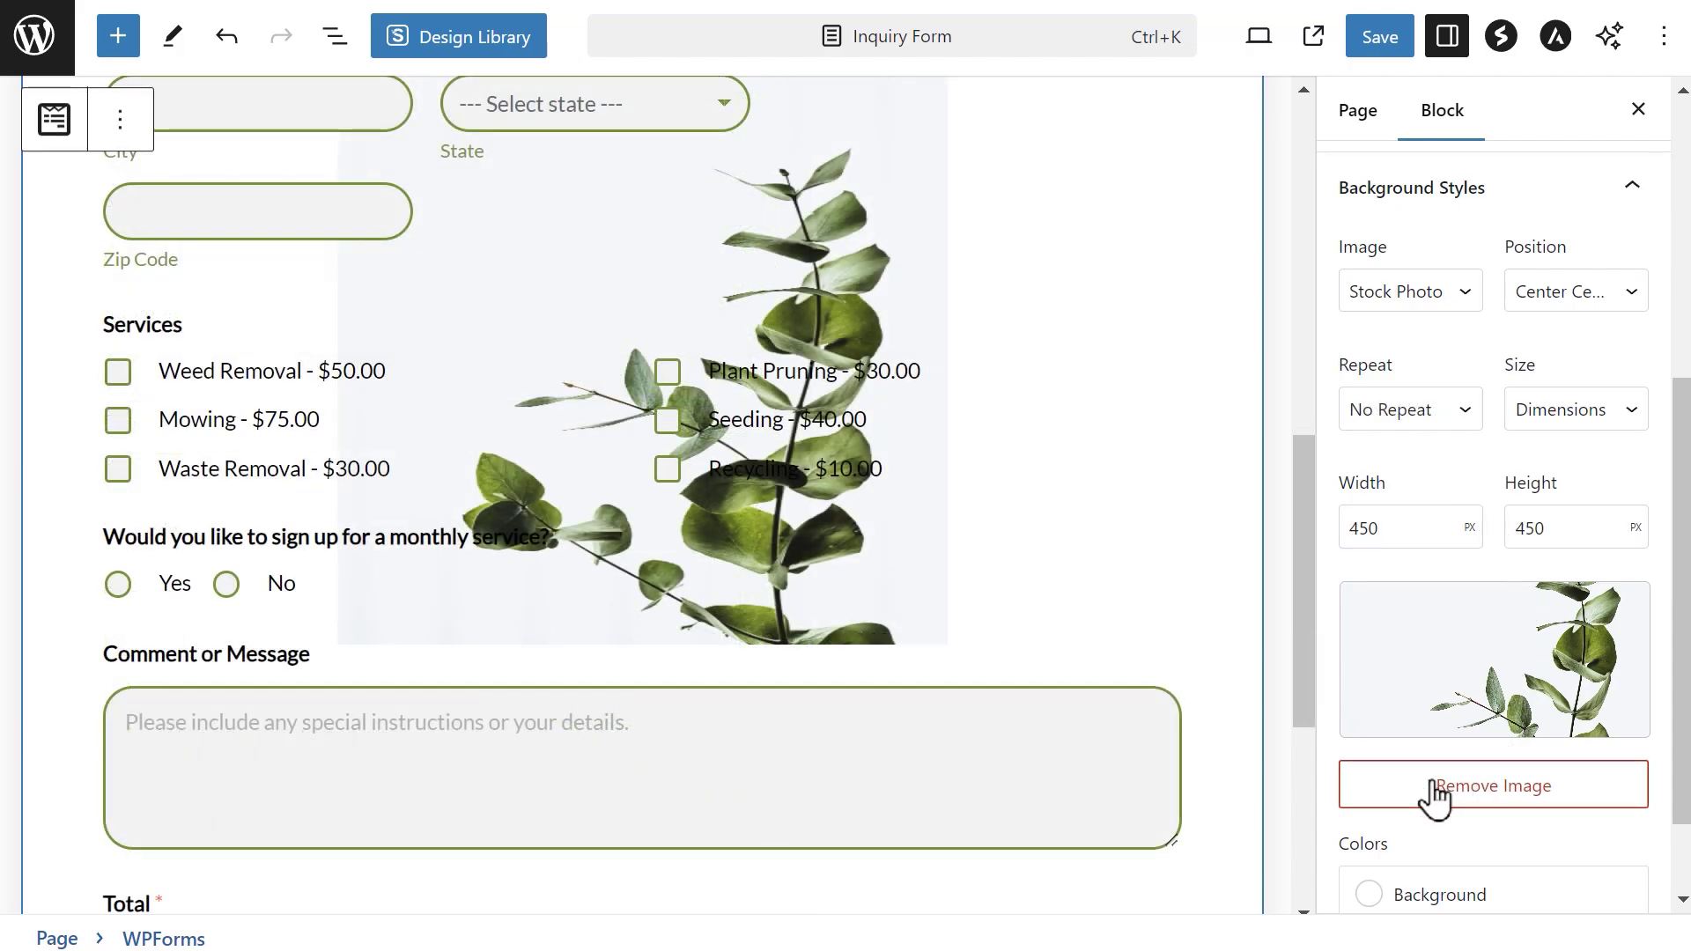
Replace the background photo with the olive Theme Color 2 and expand Advanced settings
click(1433, 786)
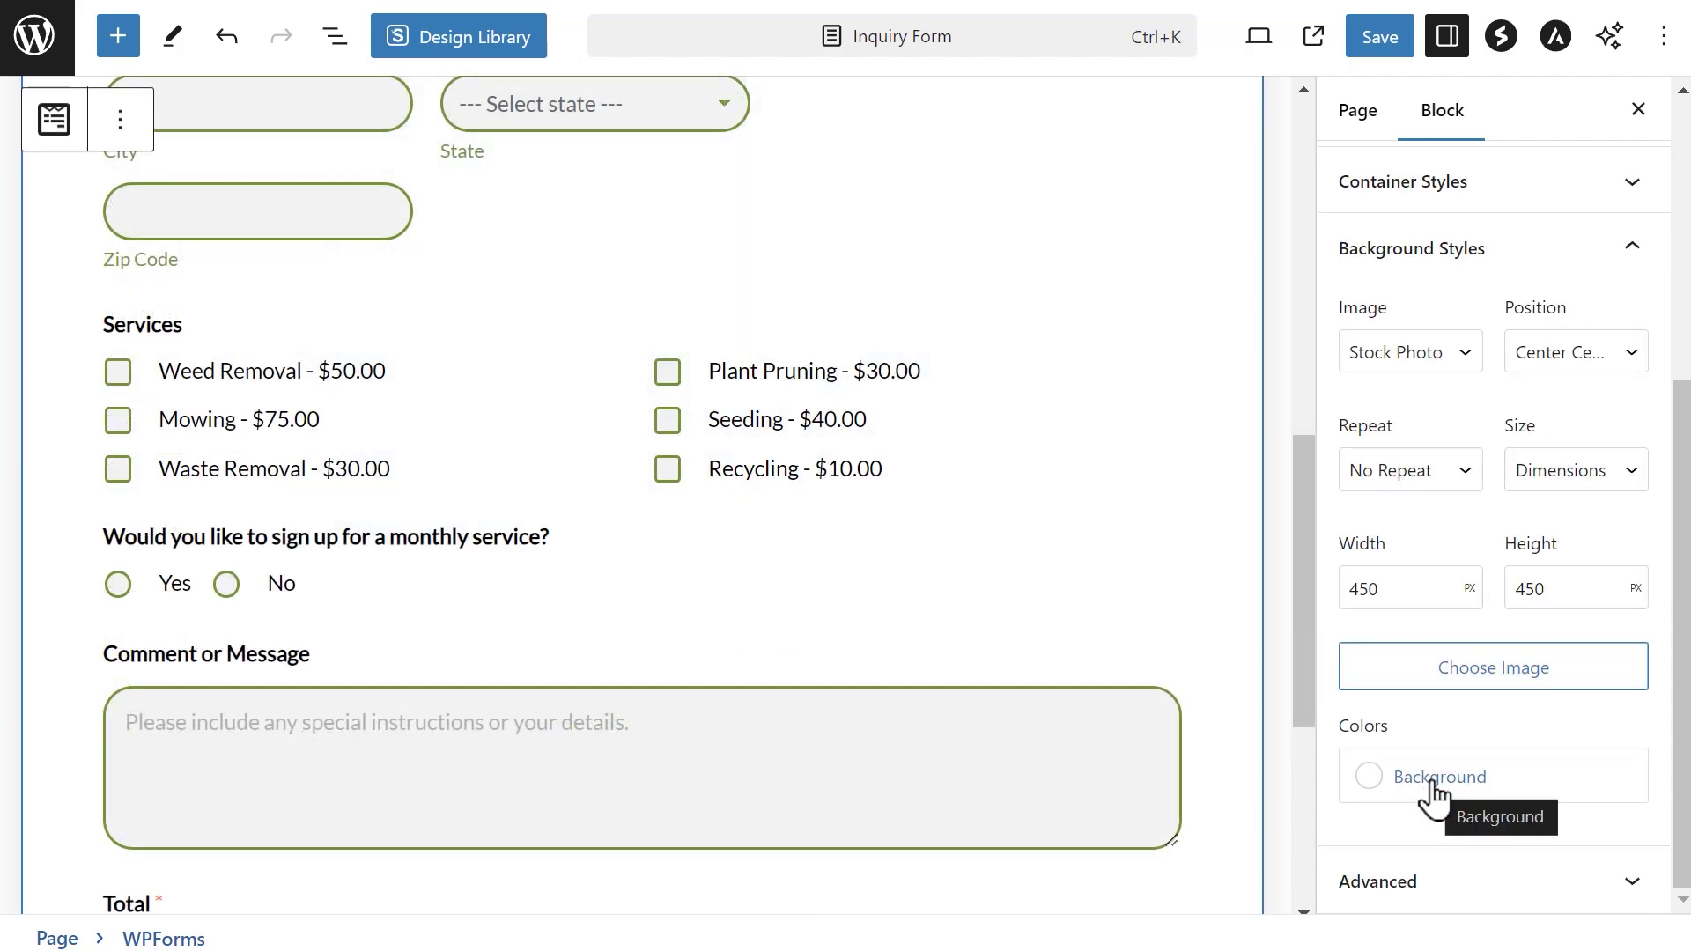
click(1433, 787)
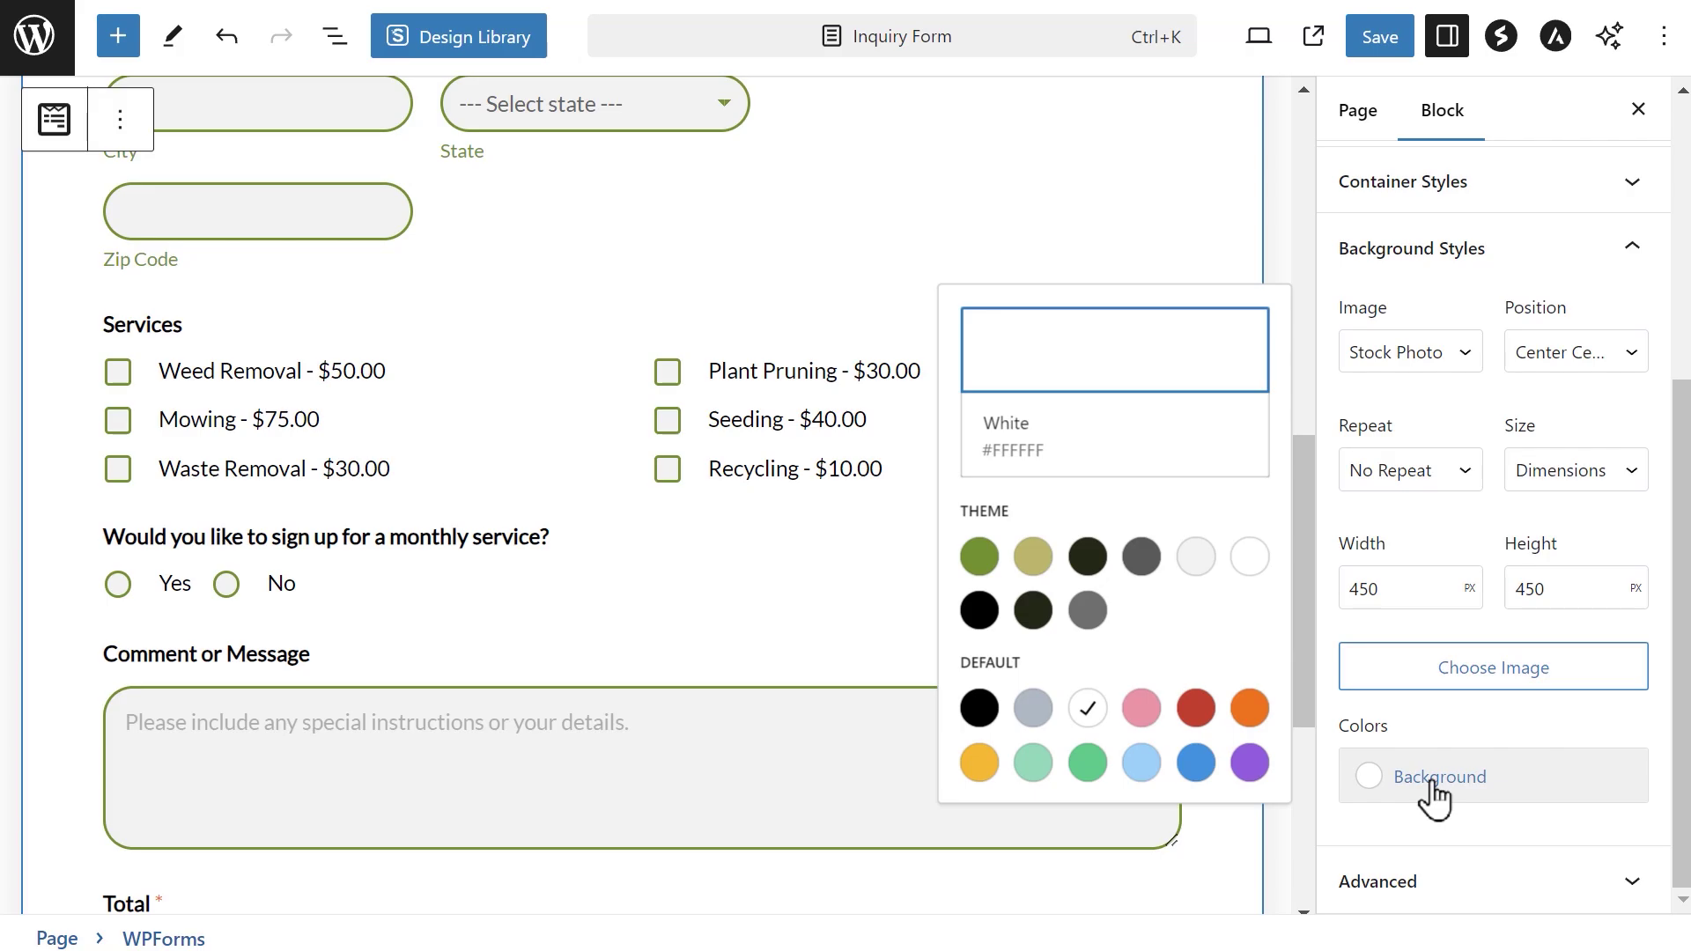
click(1031, 558)
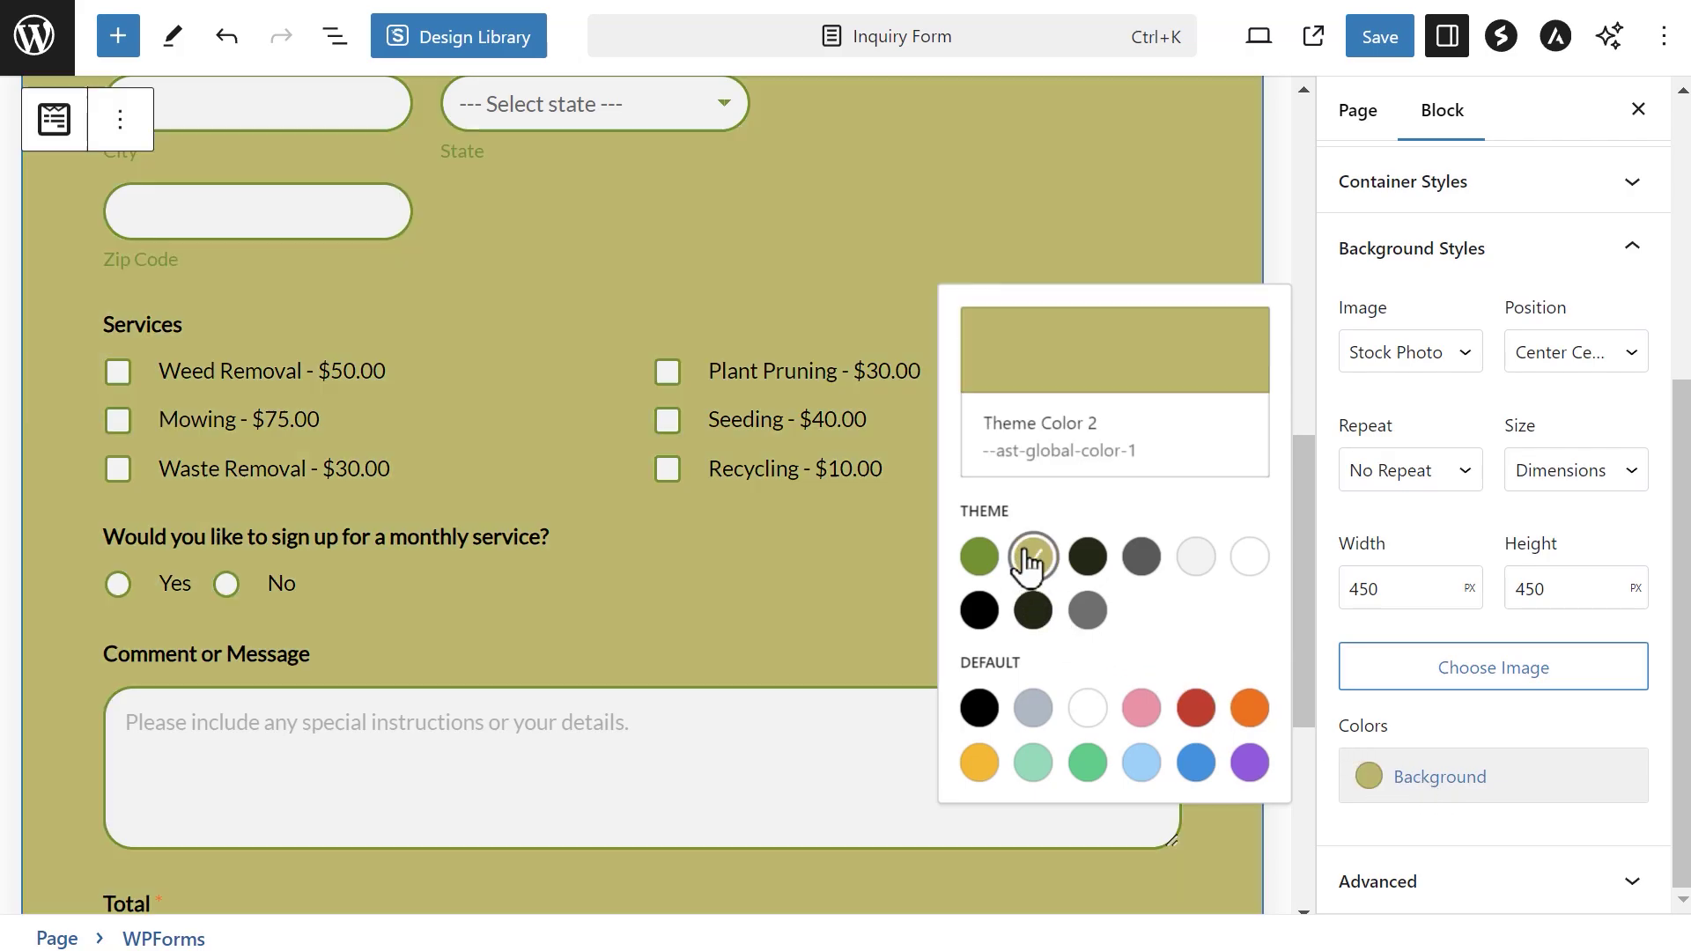
click(1350, 627)
click(1511, 881)
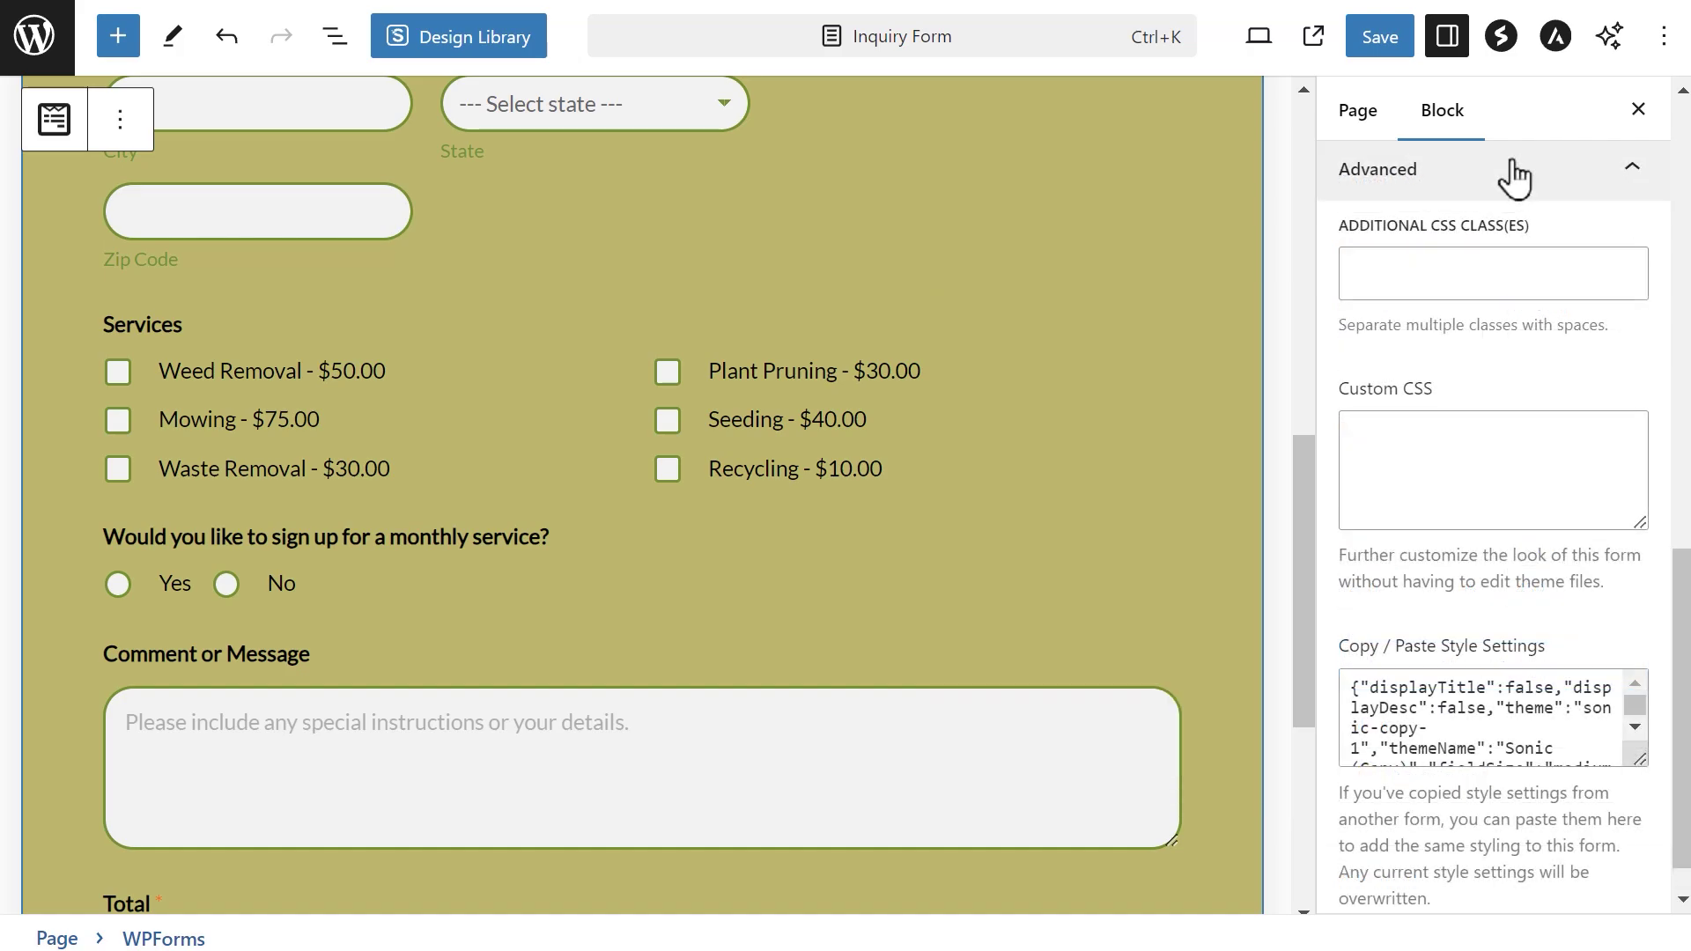
Paste the copied settings into Copy / Paste Style Settings for blue 22 px rounded borders
click(1532, 258)
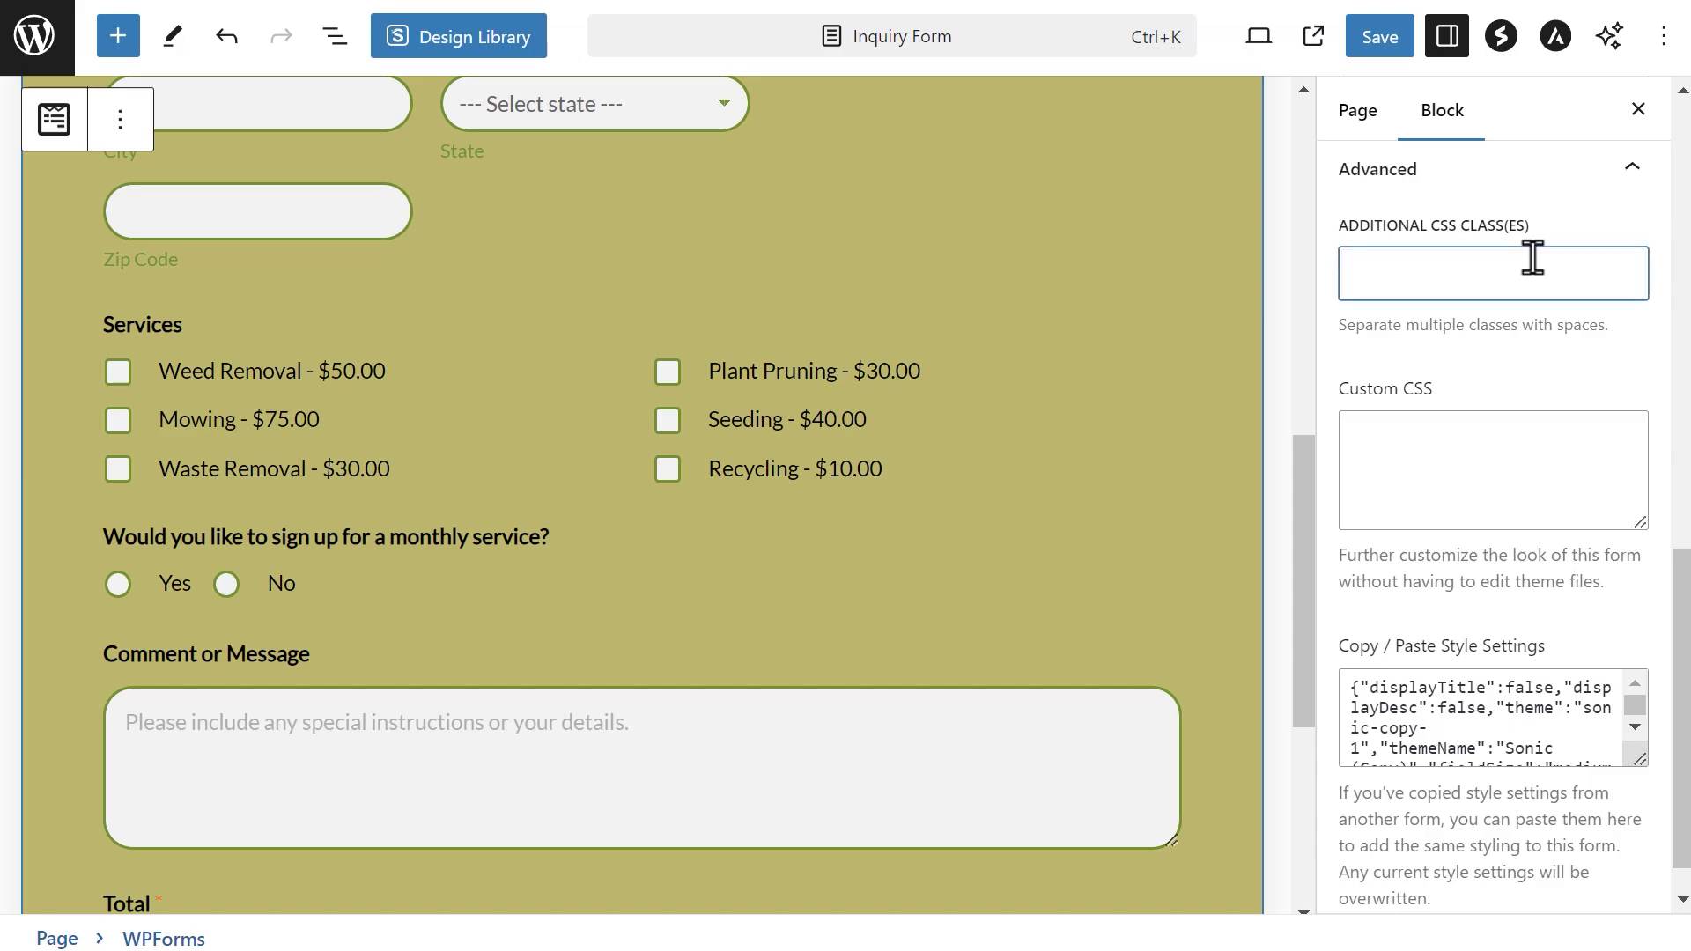
click(1505, 440)
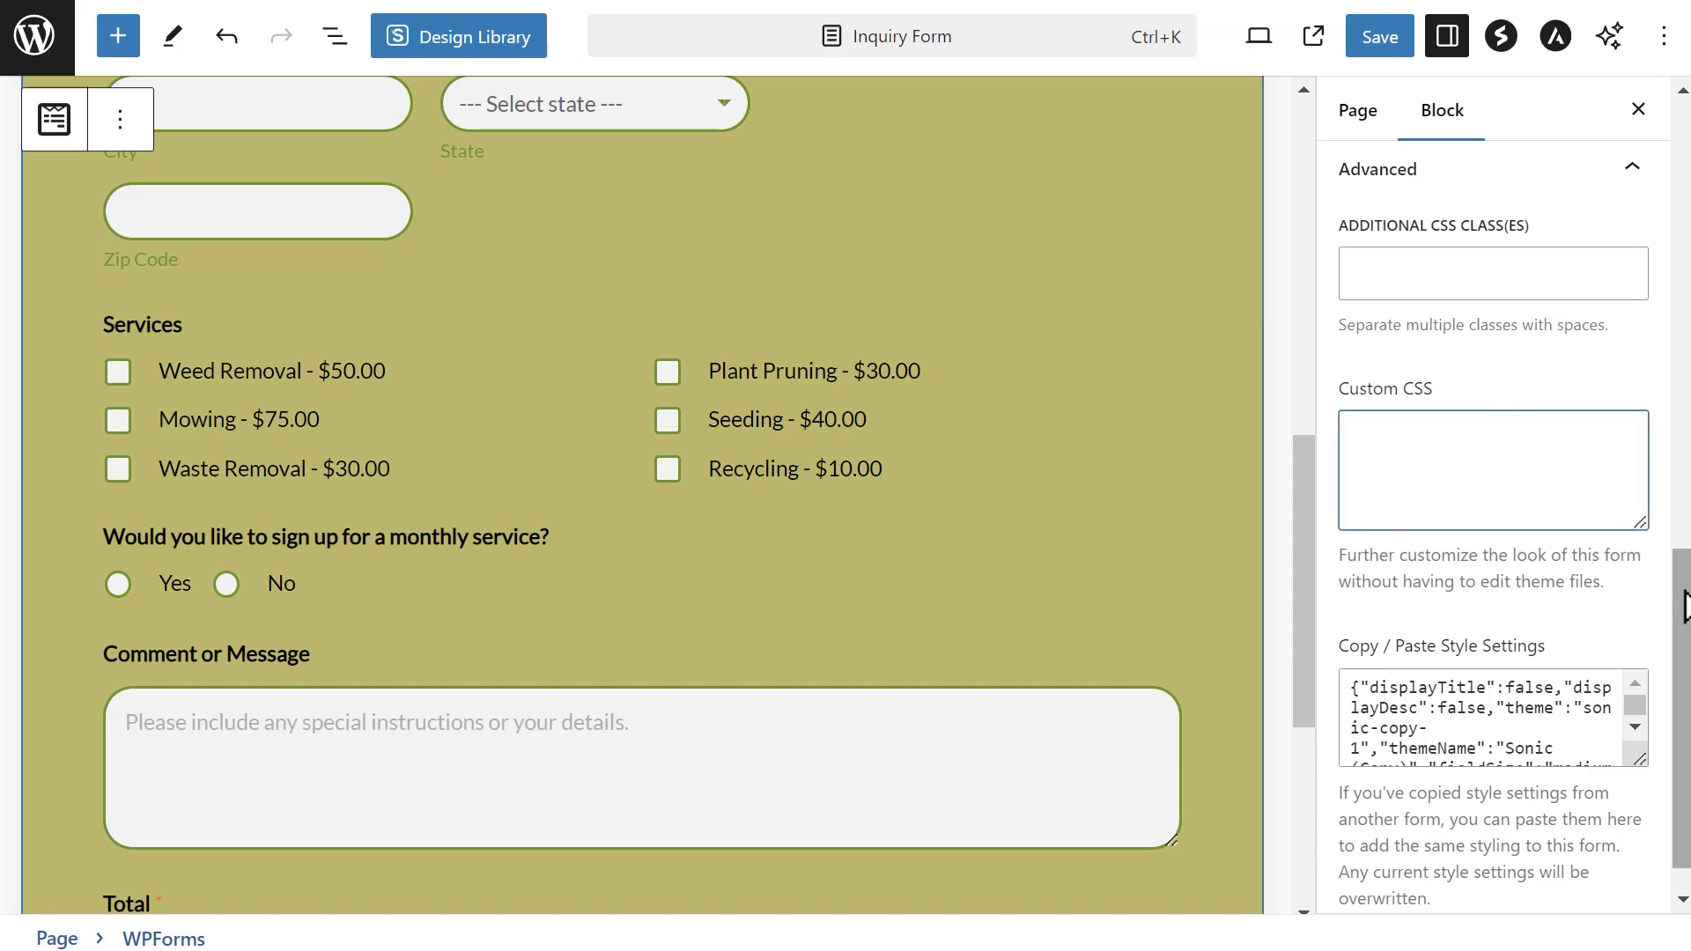
scroll(1678, 581, down, 1)
click(1592, 678)
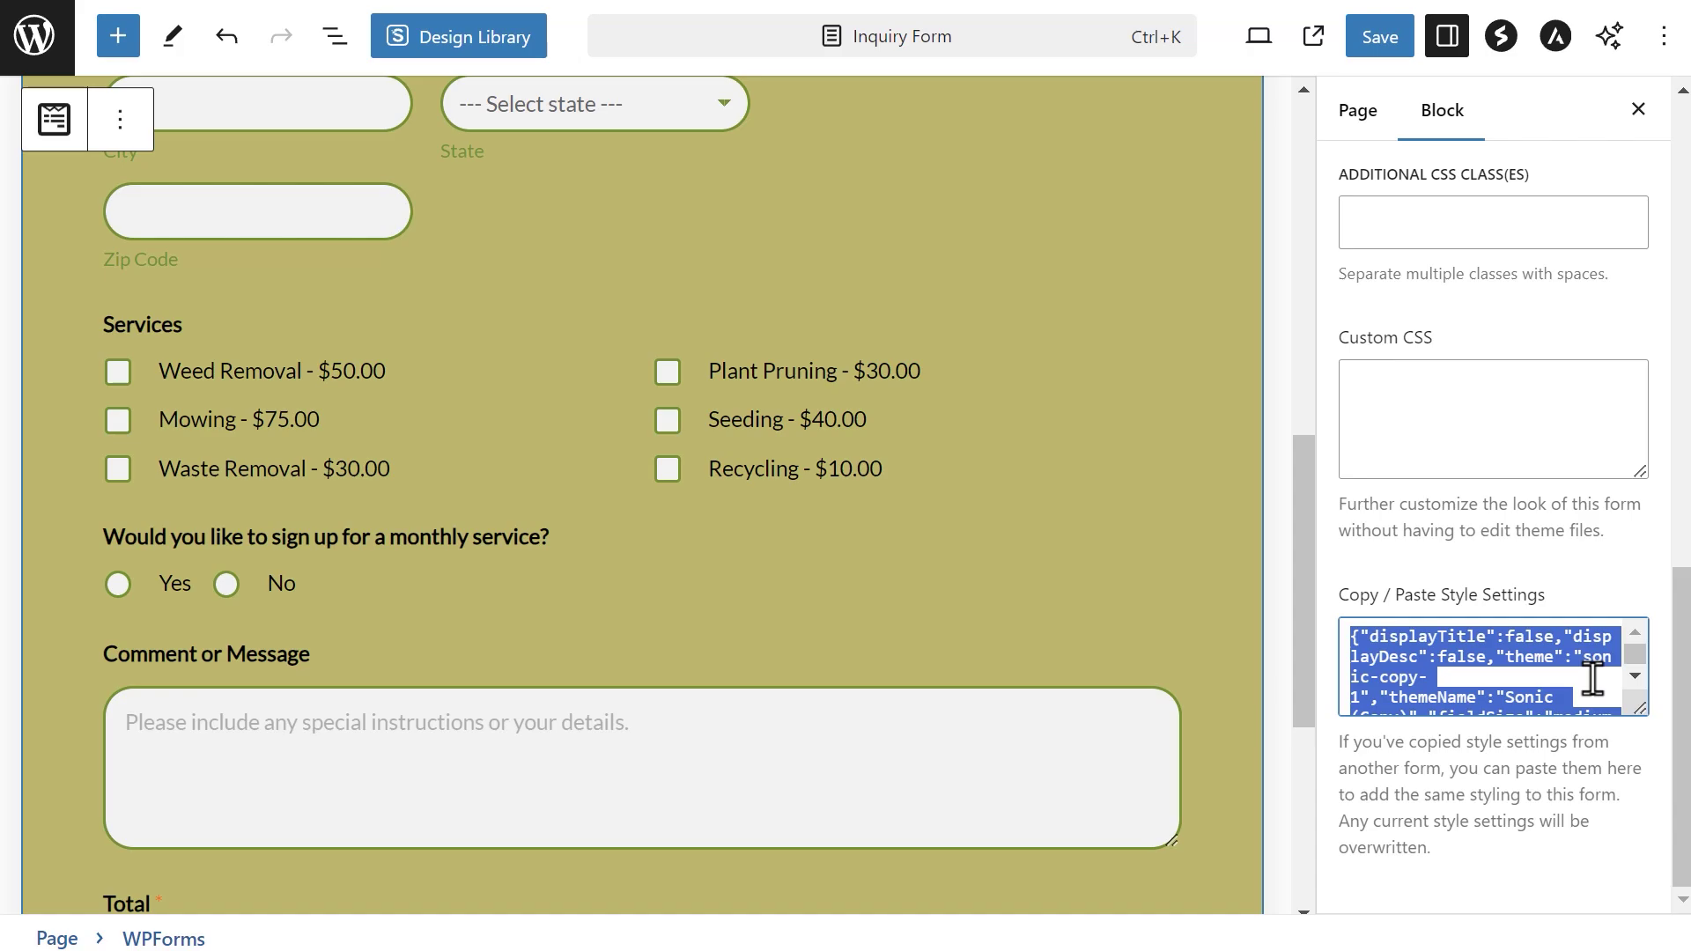
key(ctrl+v)
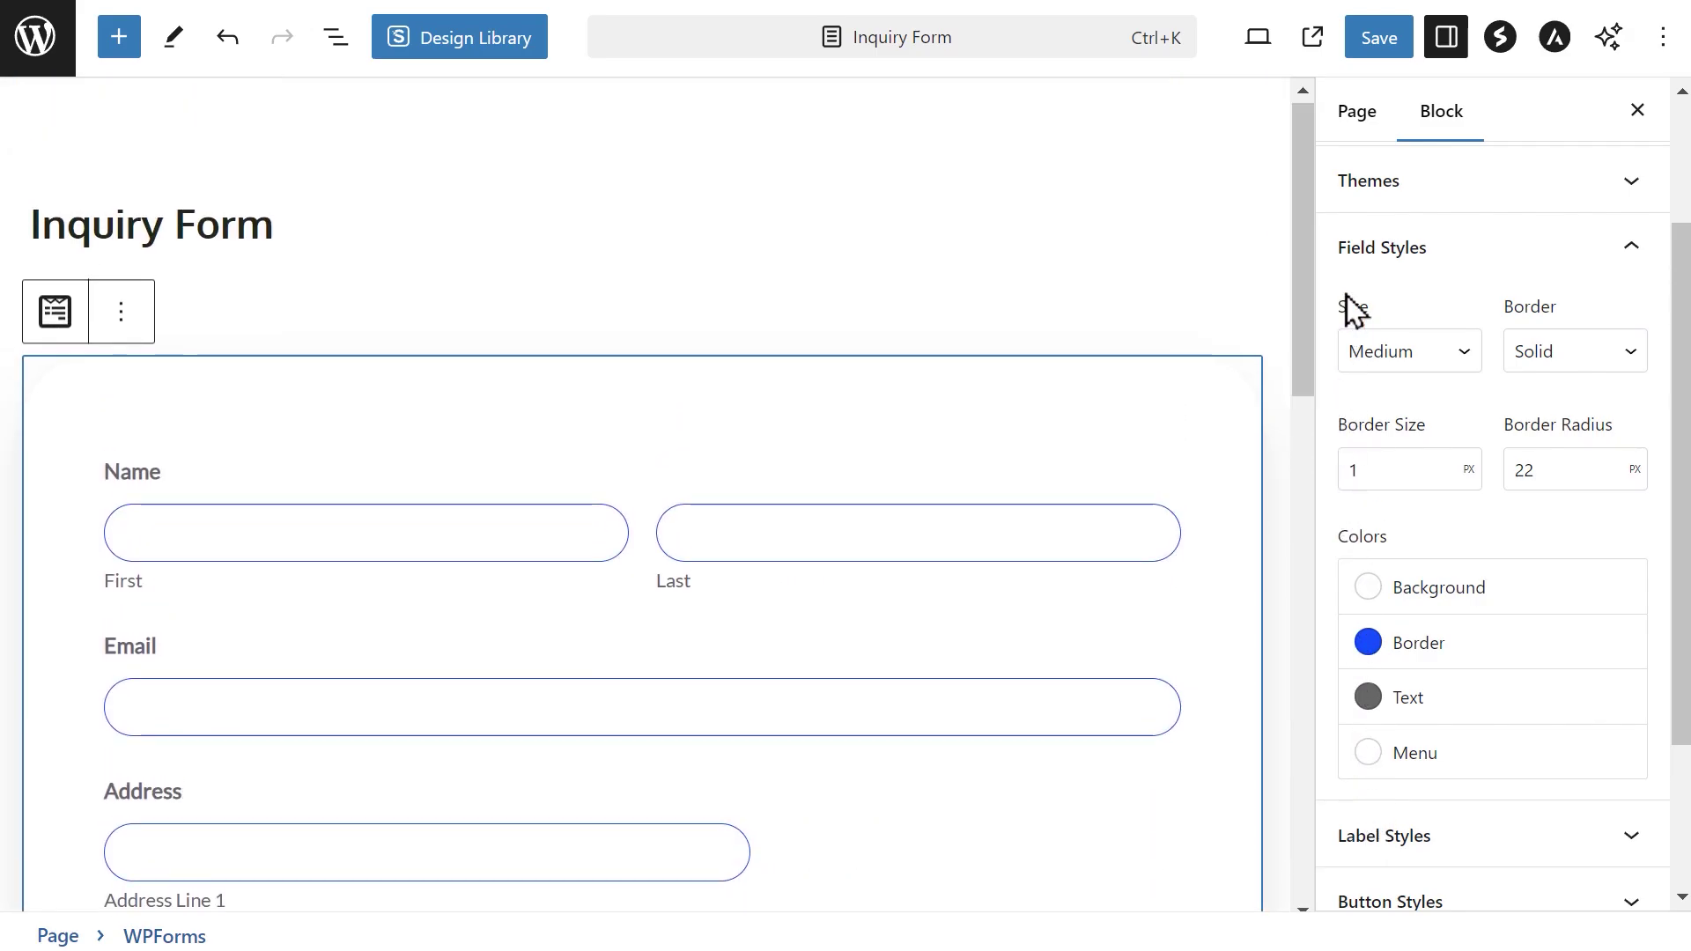
Save the page and scroll the live Inquiry Form down to Submit and back
click(1379, 44)
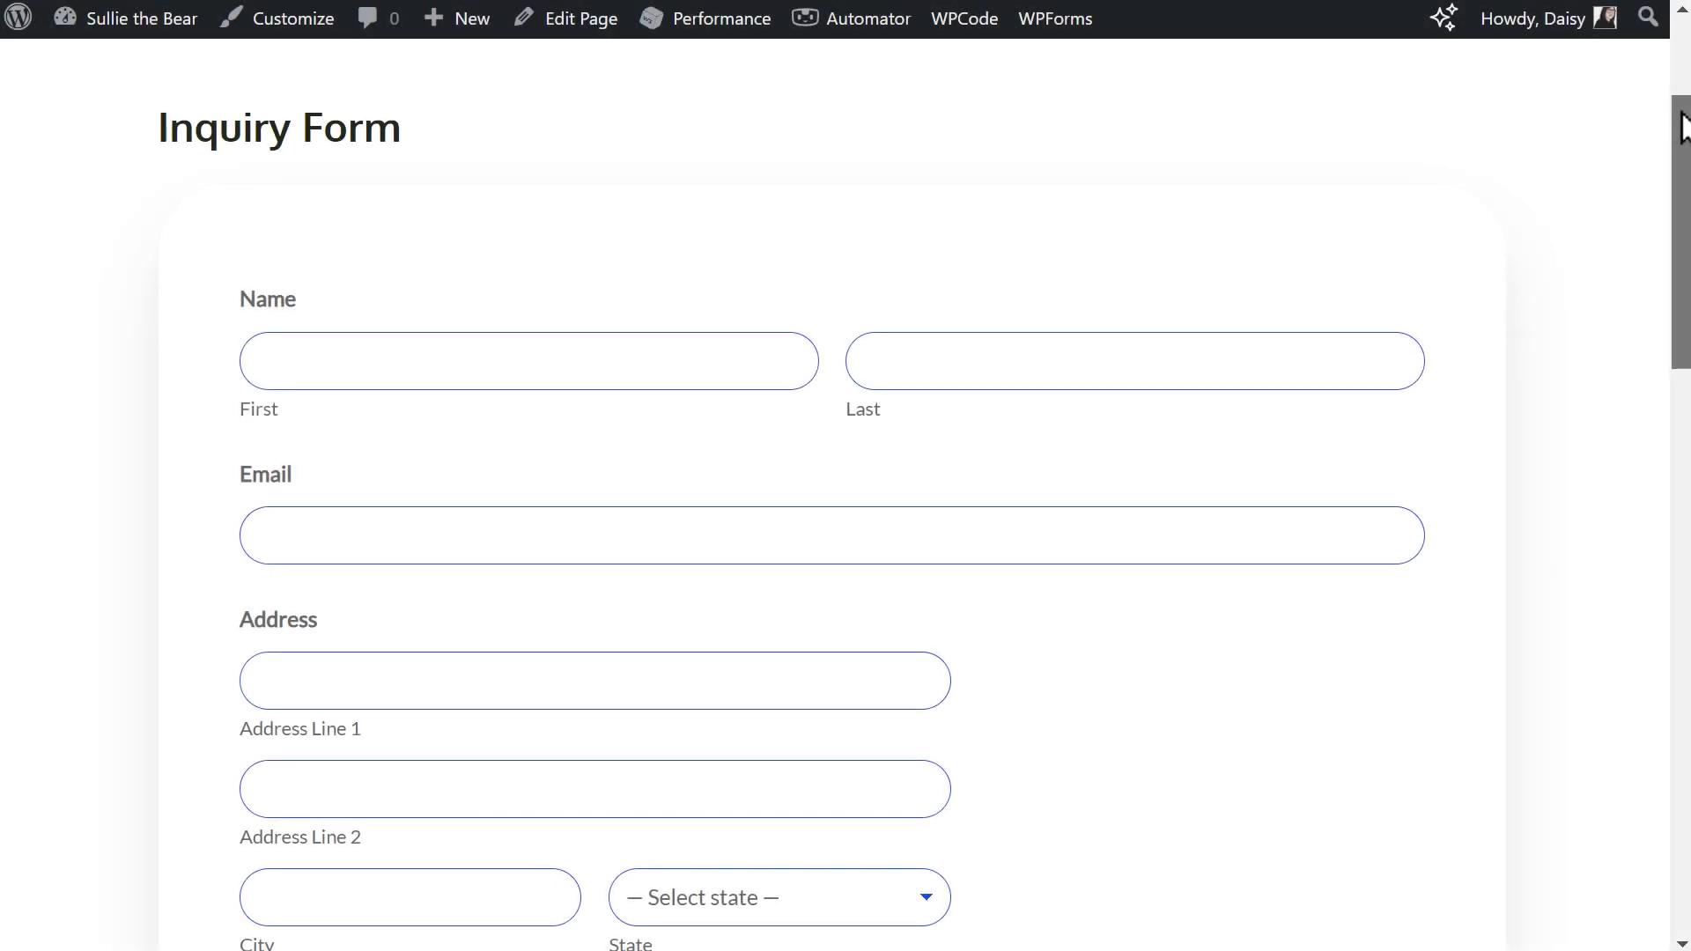
scroll(845, 476, down, 7)
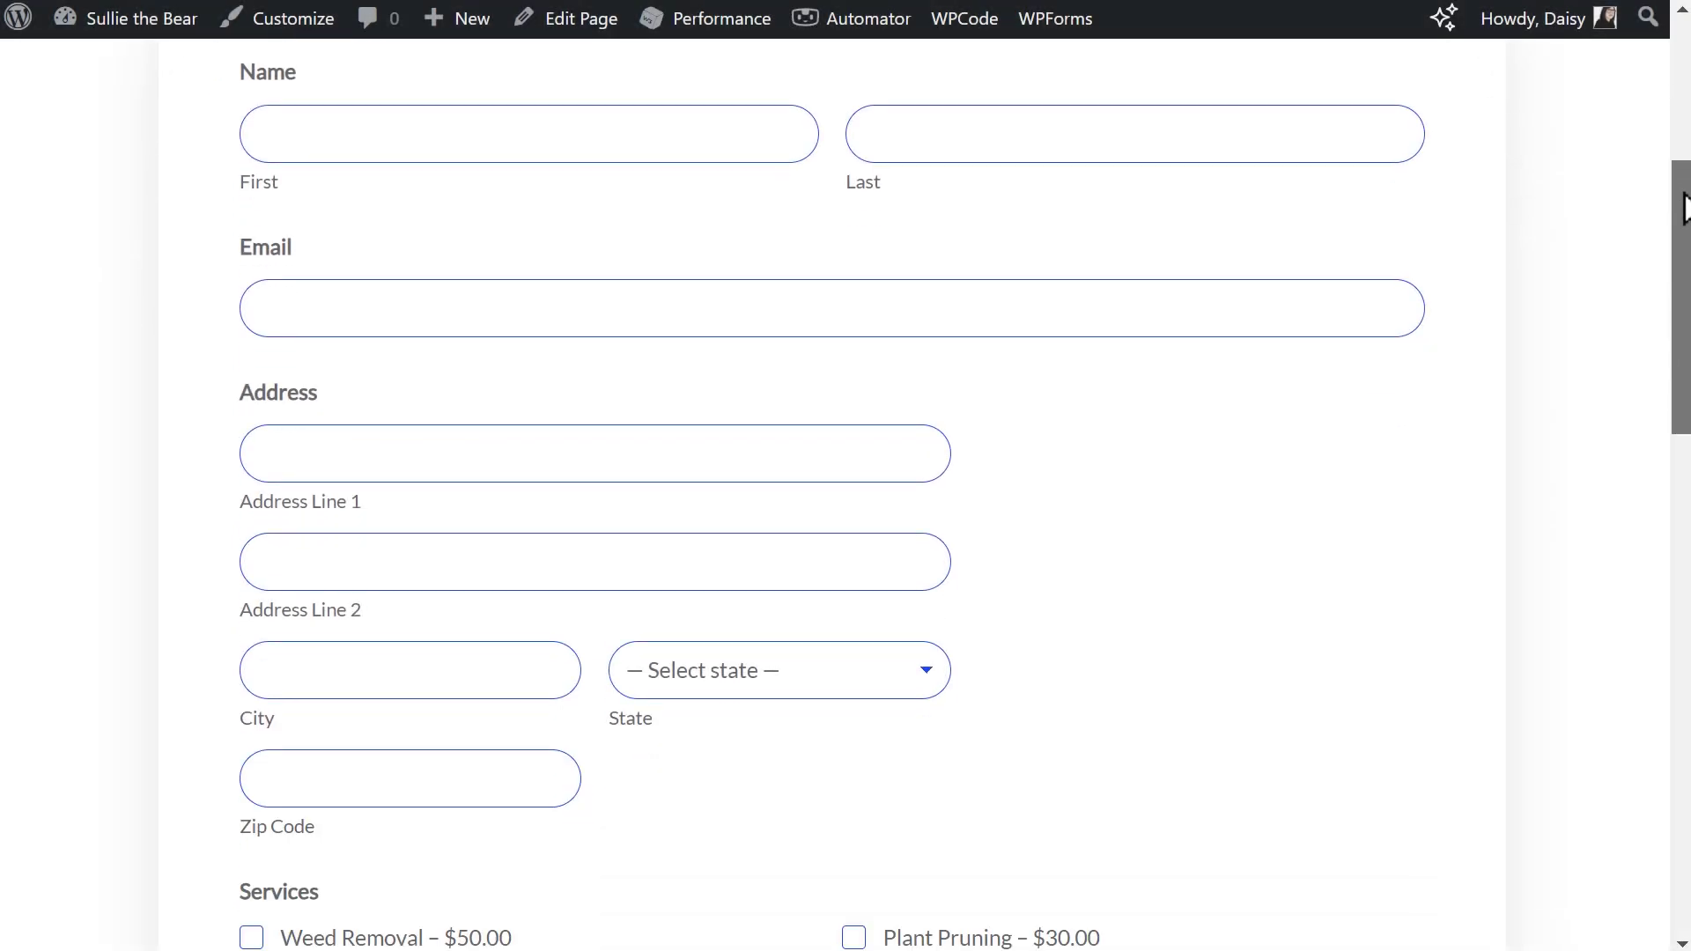
scroll(846, 476, down, 10)
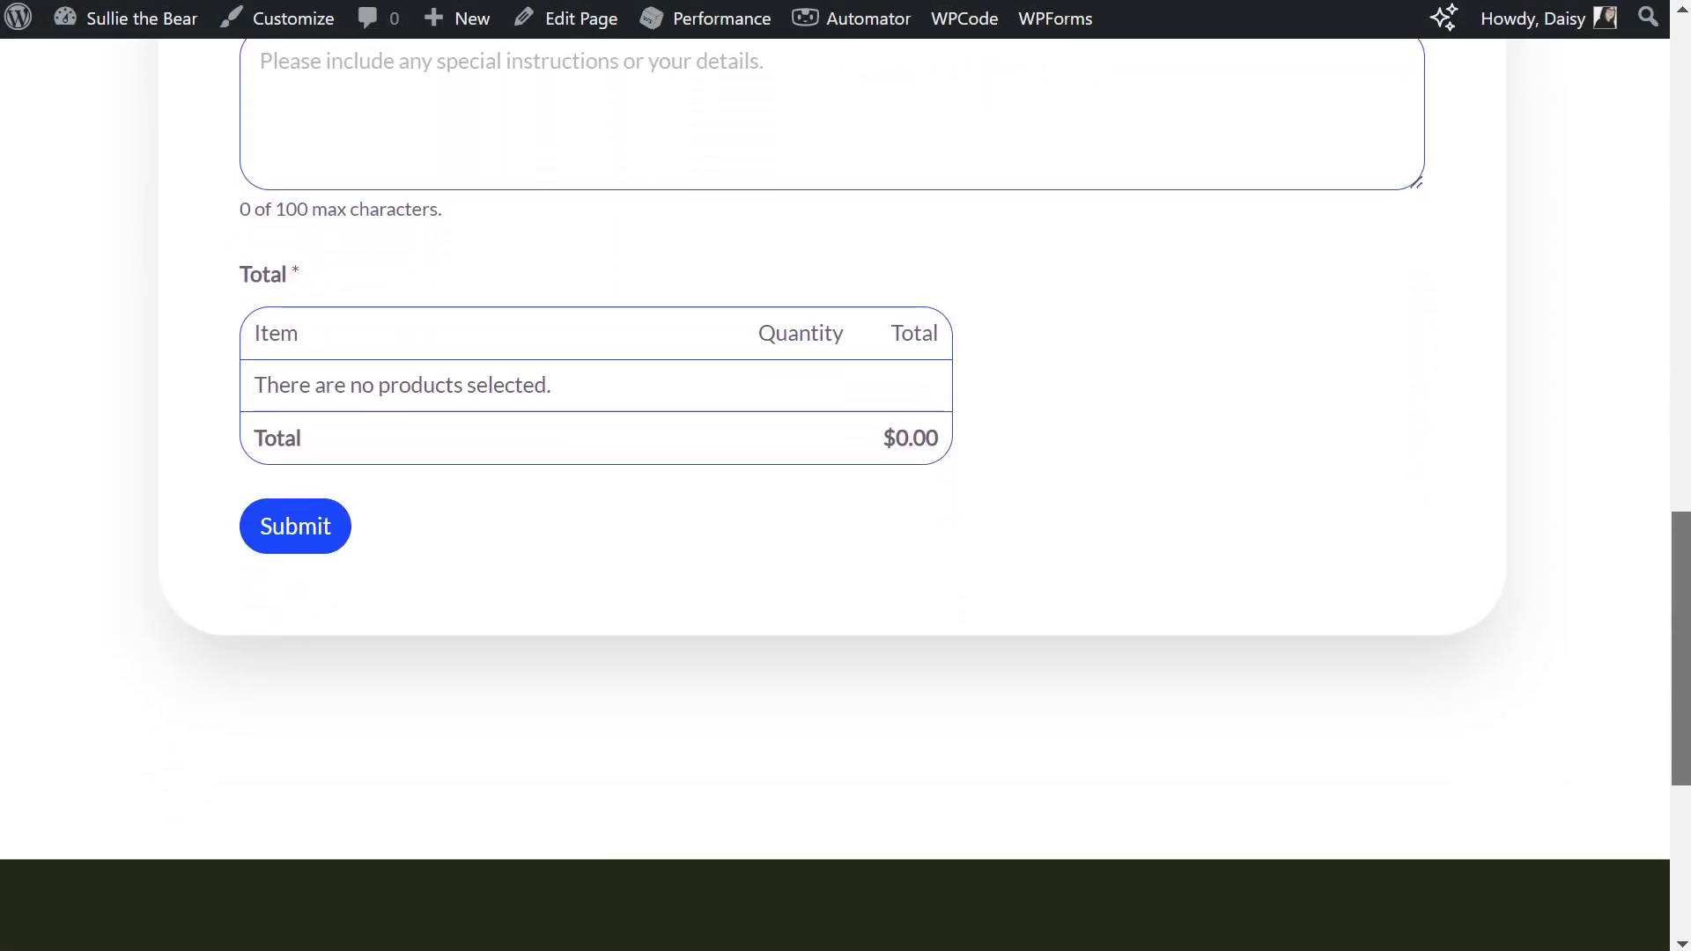
scroll(845, 475, up, 3)
scroll(846, 475, up, 10)
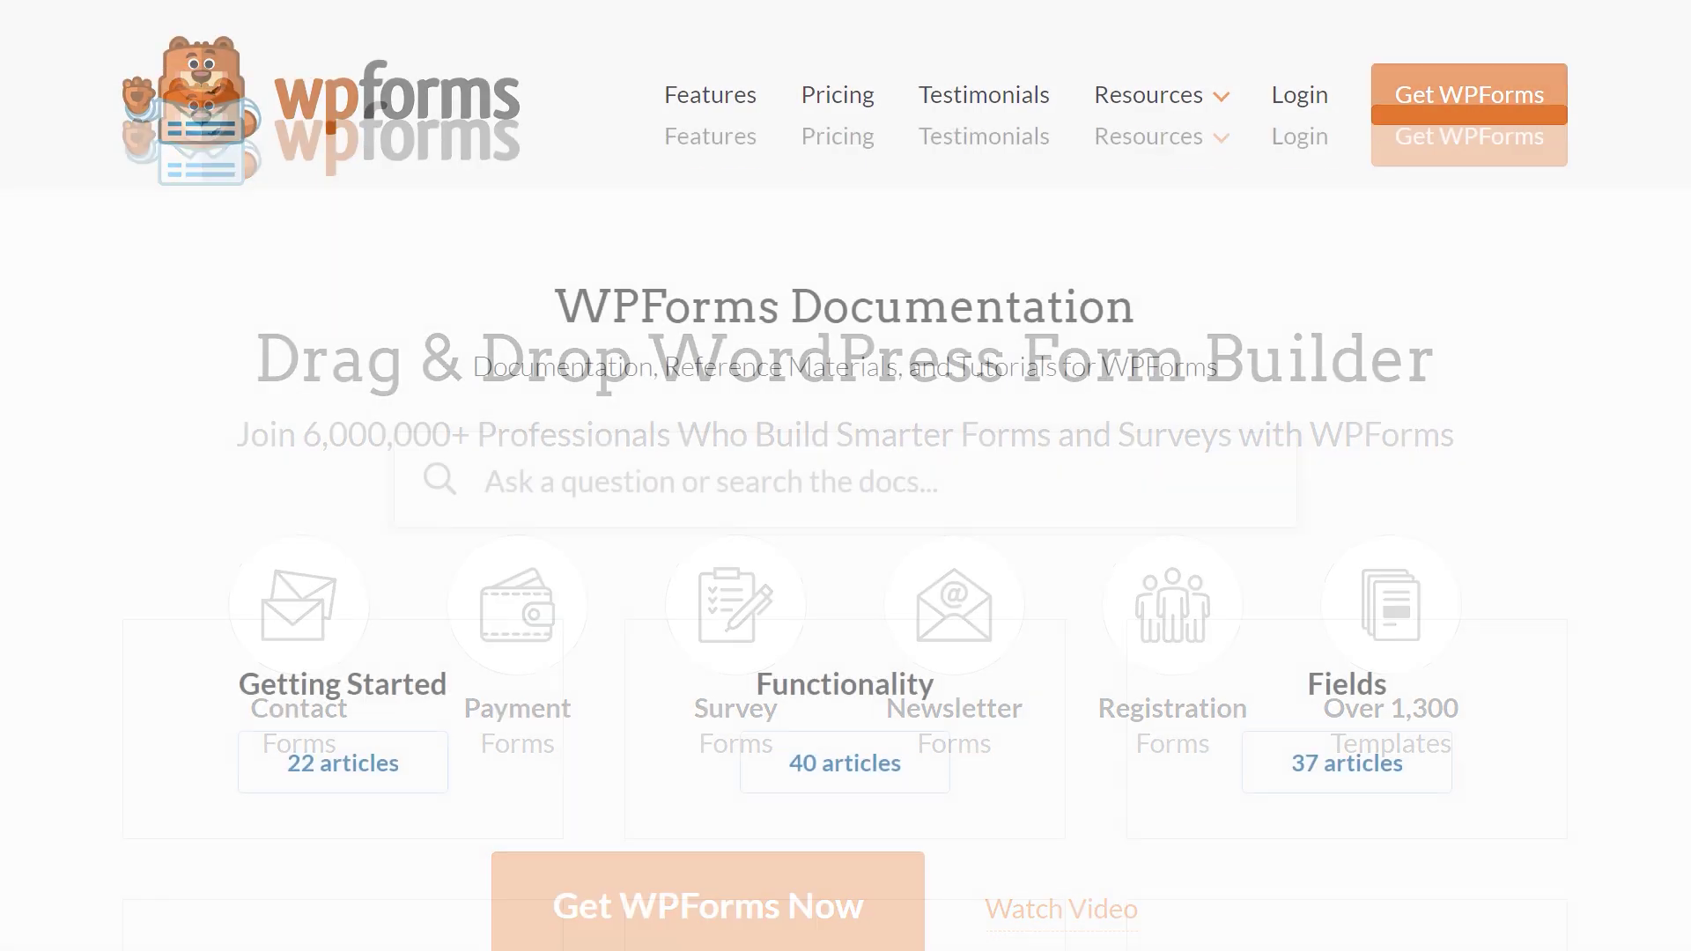
Browse WPForms.com through to the Account Support page's request form
scroll(846, 475, down, 6)
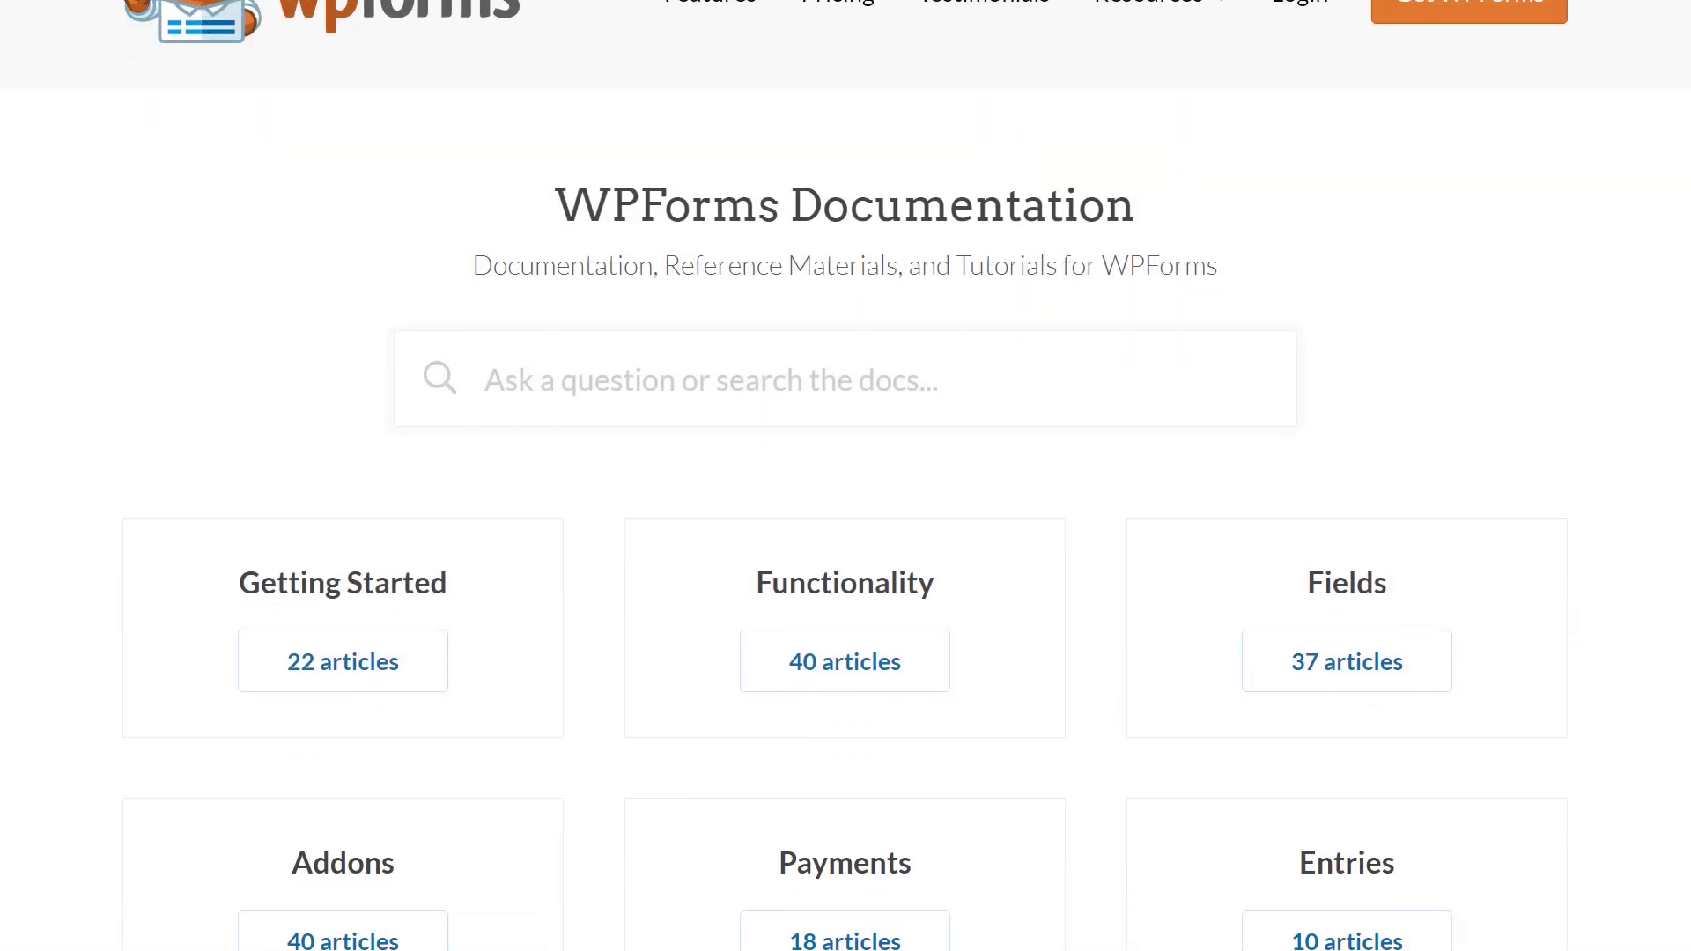
scroll(845, 475, down, 5)
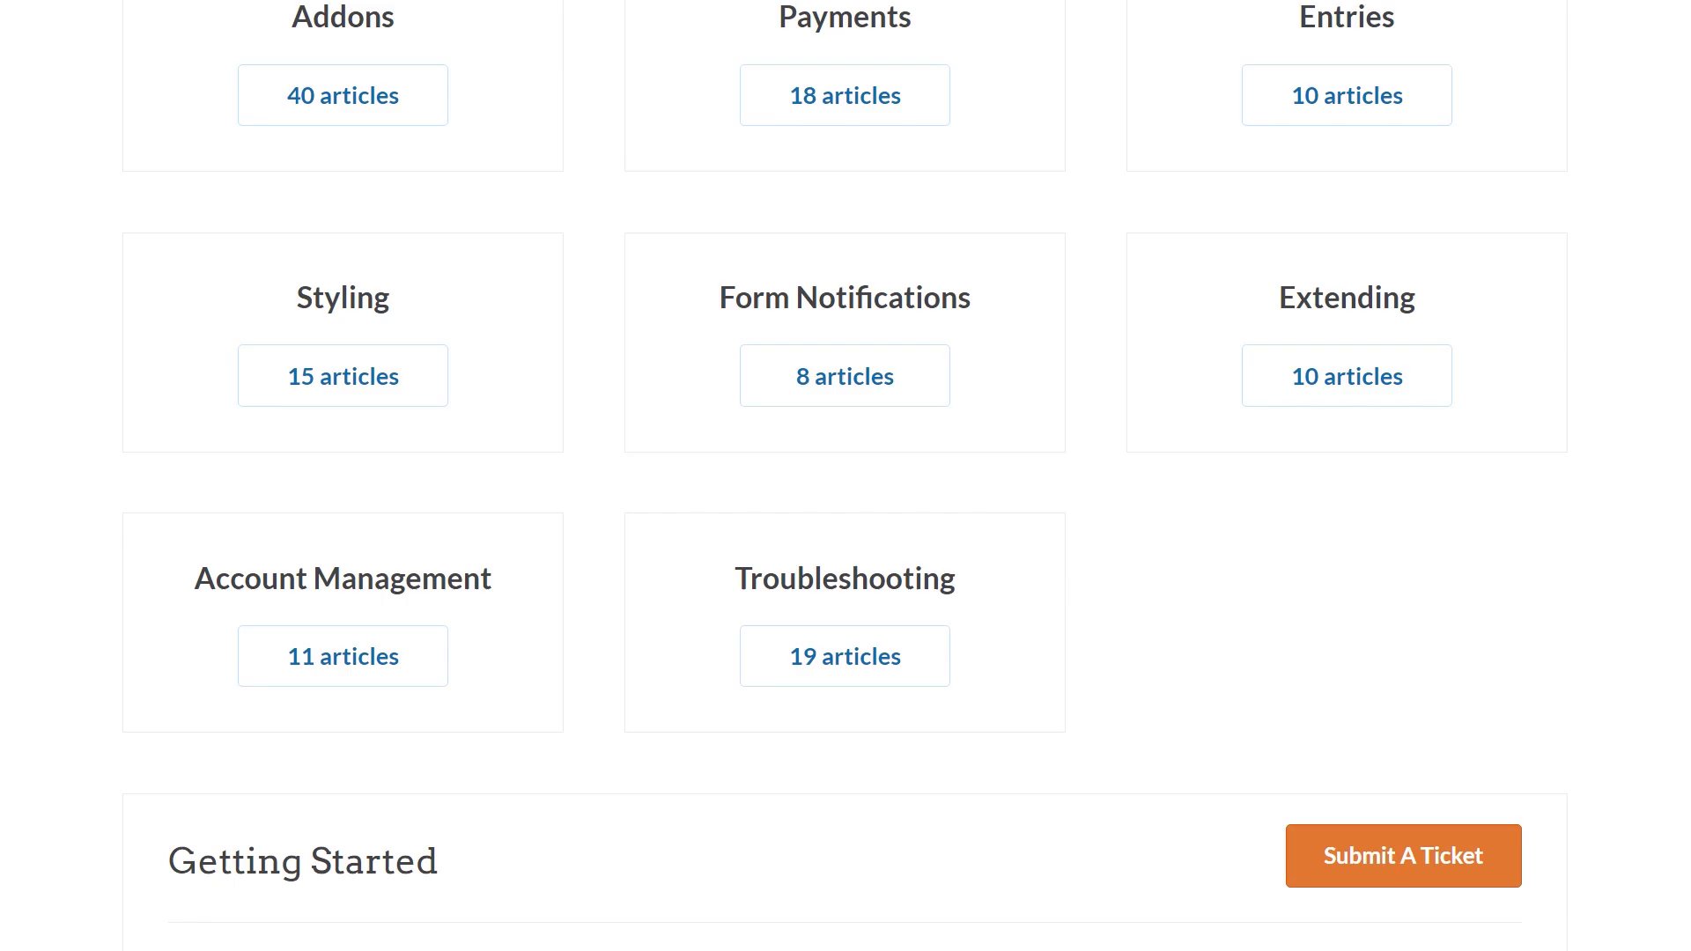
scroll(845, 475, up, 10)
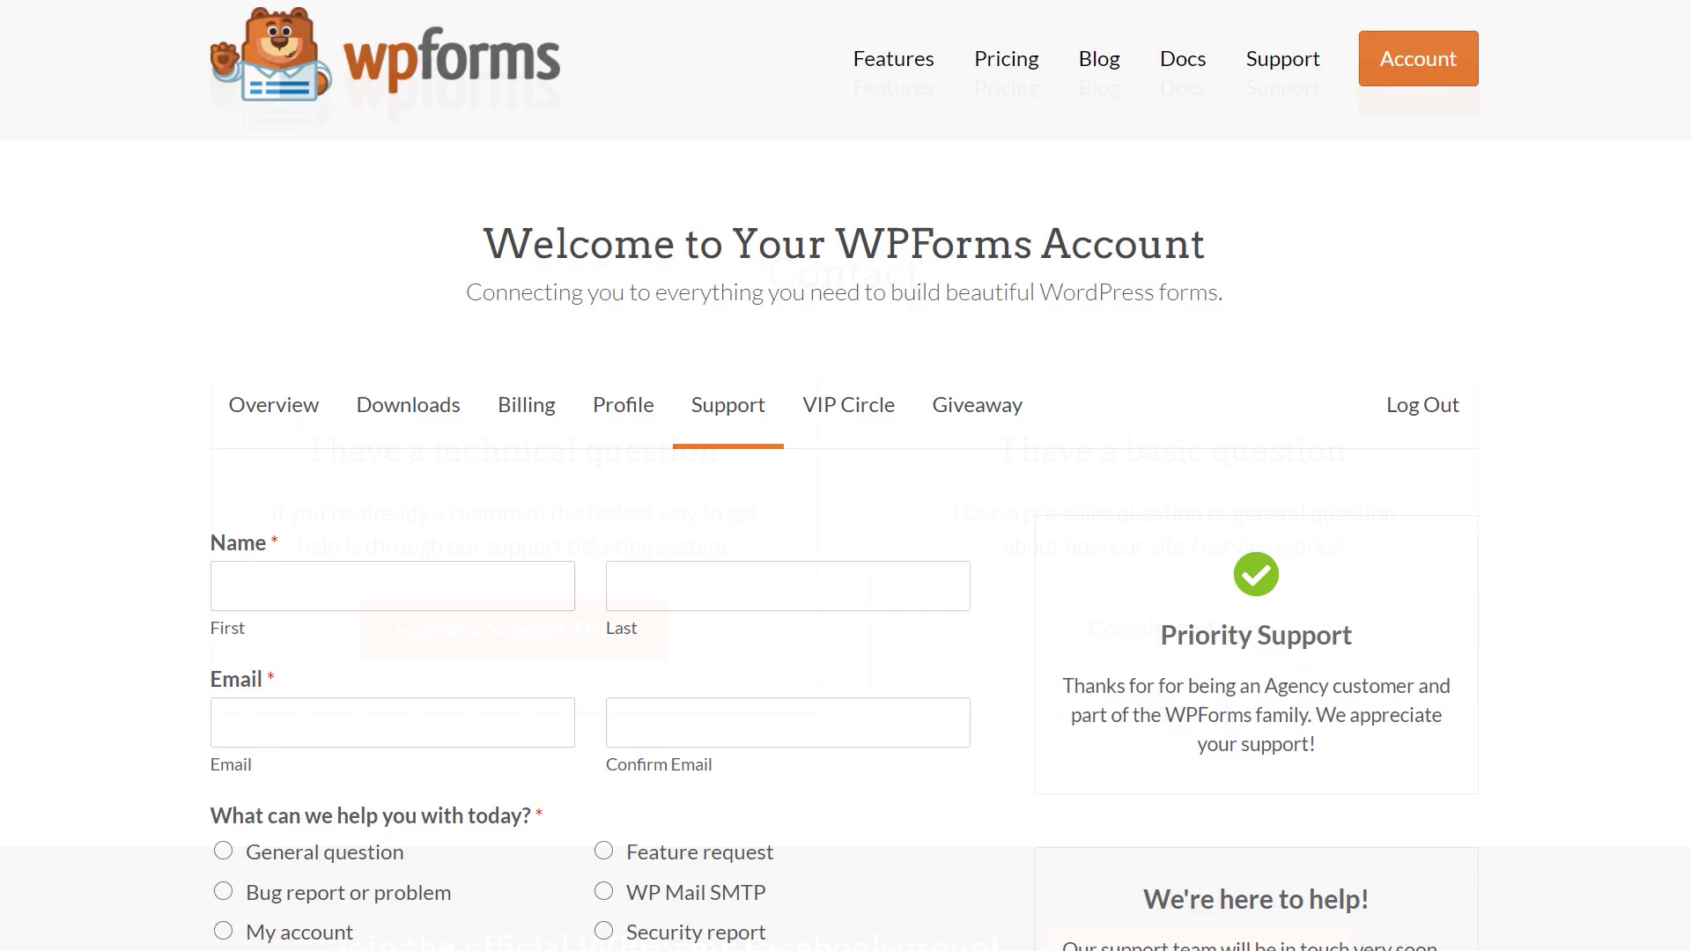
scroll(845, 476, down, 6)
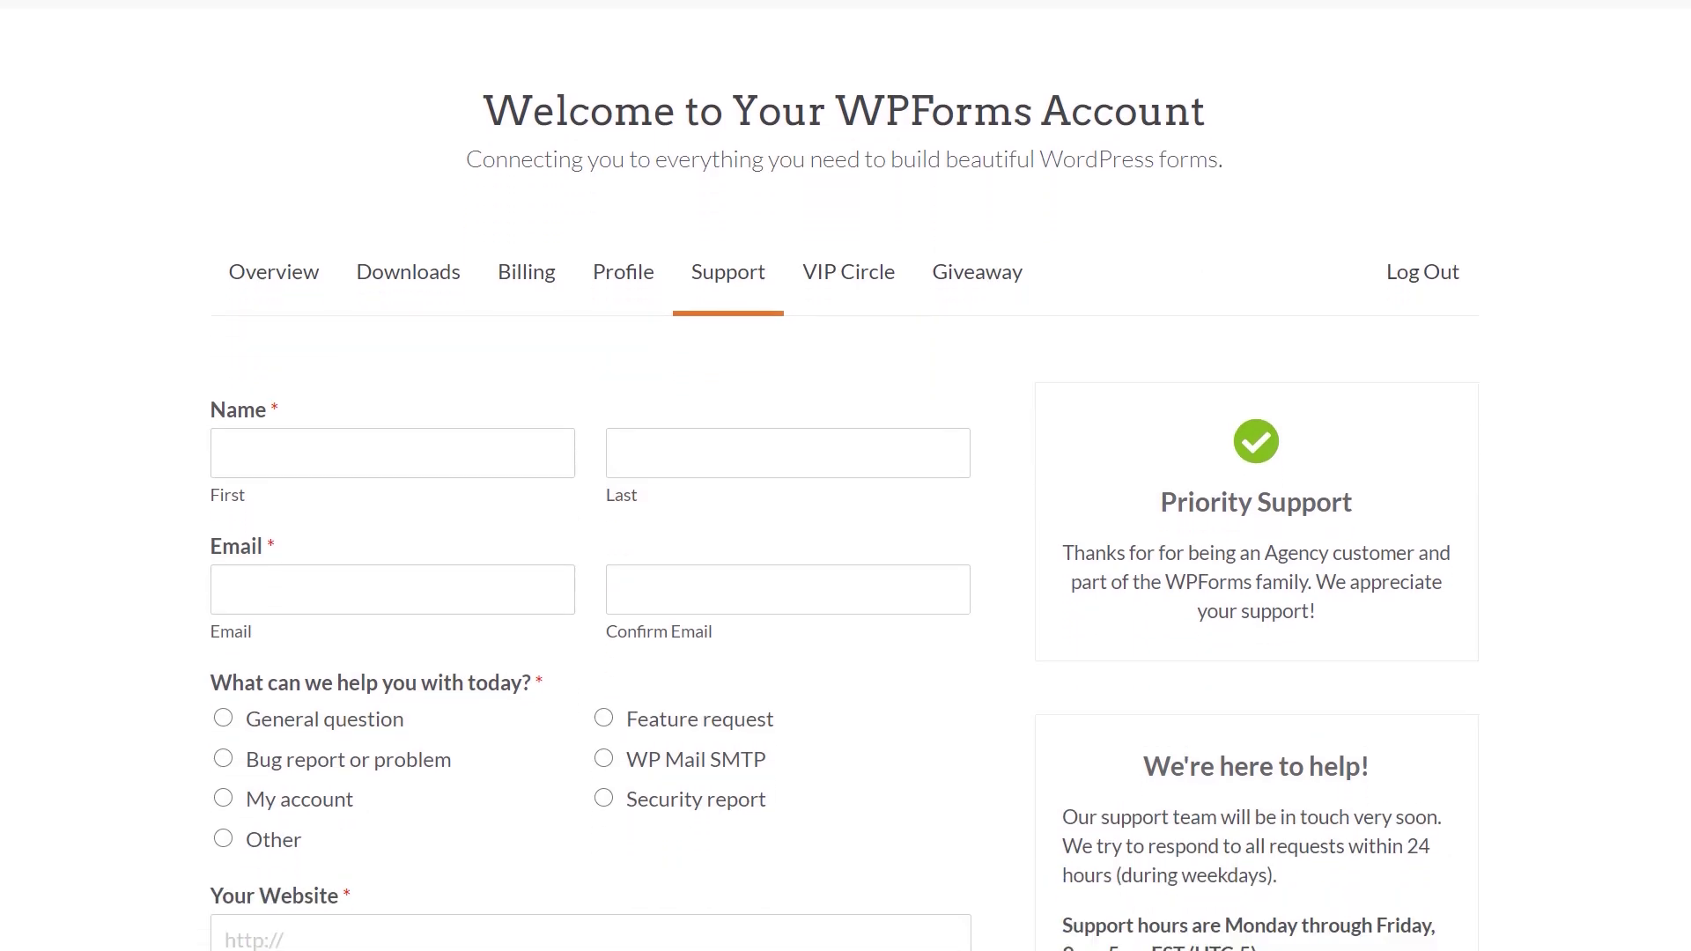